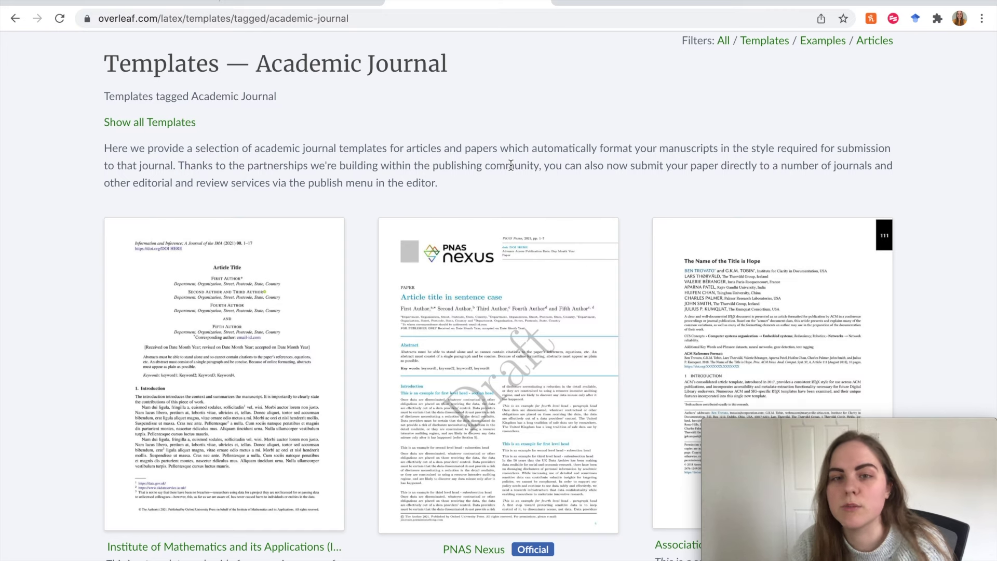
Open the Association for Computing Machinery (ACM) - Large 1-Column Format Template from the Academic Journal templates as a new project
{"action": "scroll", "coordinate": [511, 165], "scroll_direction": "down", "scroll_amount": 12}
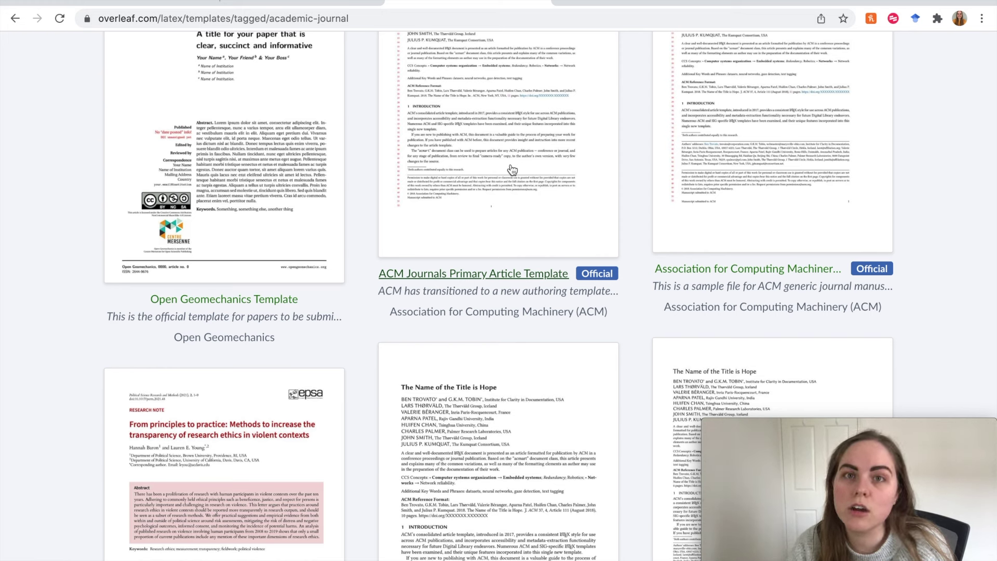
{"action": "scroll", "coordinate": [513, 169], "scroll_direction": "down", "scroll_amount": 4}
{"action": "scroll", "coordinate": [512, 169], "scroll_direction": "up", "scroll_amount": 16}
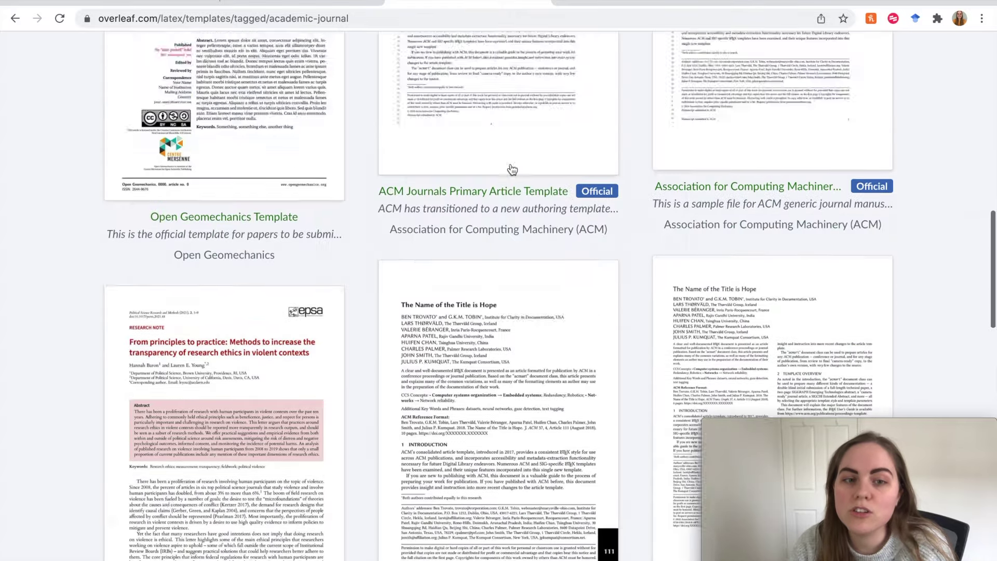
{"action": "scroll", "coordinate": [511, 169], "scroll_direction": "down", "scroll_amount": 4}
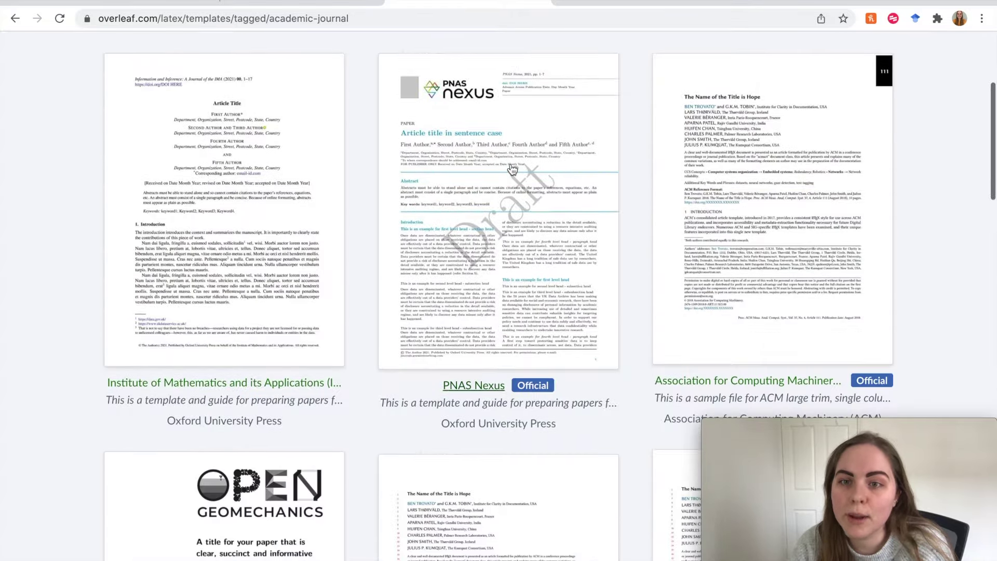
{"action": "left_click", "coordinate": [771, 207]}
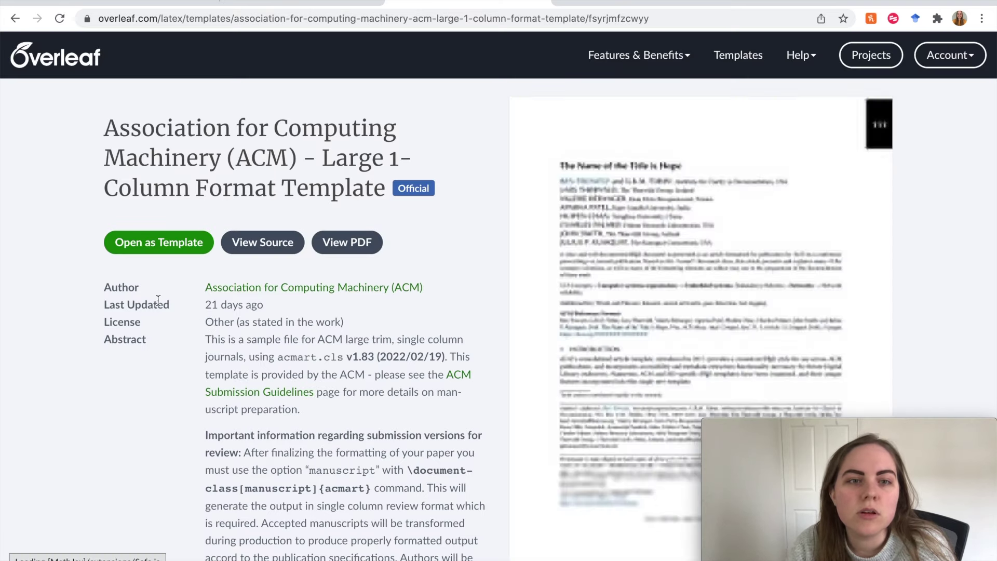
{"action": "left_click", "coordinate": [141, 240]}
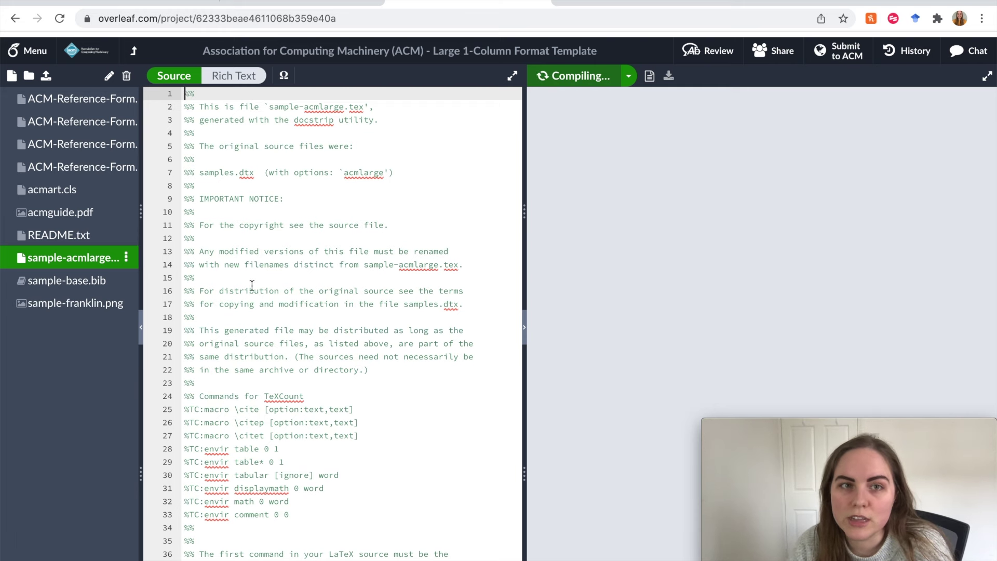
Examine the template's LaTeX source and its compiled PDF, including the title page, section text, tables, equations and figures
{"action": "scroll", "coordinate": [255, 273], "scroll_direction": "down", "scroll_amount": 8}
{"action": "scroll", "coordinate": [254, 273], "scroll_direction": "down", "scroll_amount": 10}
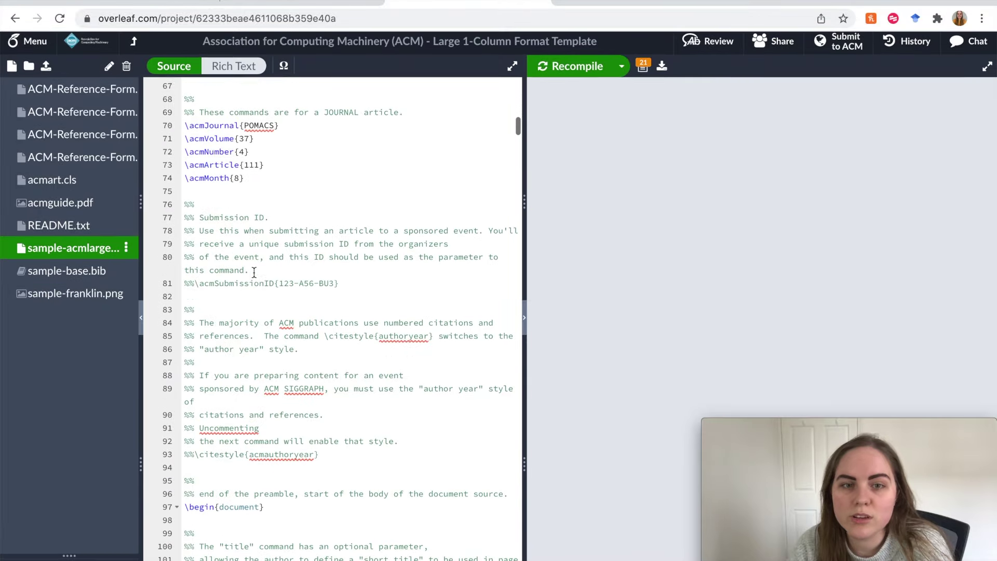
{"action": "scroll", "coordinate": [253, 273], "scroll_direction": "down", "scroll_amount": 5}
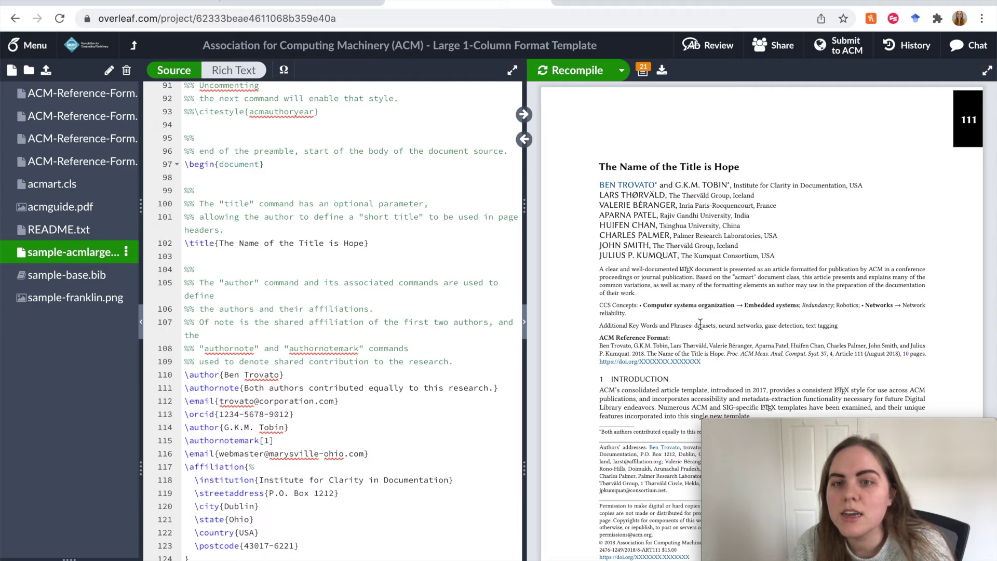
{"action": "scroll", "coordinate": [701, 324], "scroll_direction": "down", "scroll_amount": 10}
{"action": "scroll", "coordinate": [706, 326], "scroll_direction": "down", "scroll_amount": 10}
{"action": "scroll", "coordinate": [705, 322], "scroll_direction": "down", "scroll_amount": 10}
{"action": "scroll", "coordinate": [705, 322], "scroll_direction": "down", "scroll_amount": 10}
{"action": "scroll", "coordinate": [705, 326], "scroll_direction": "down", "scroll_amount": 10}
{"action": "scroll", "coordinate": [705, 320], "scroll_direction": "down", "scroll_amount": 5}
{"action": "scroll", "coordinate": [704, 319], "scroll_direction": "up", "scroll_amount": 10}
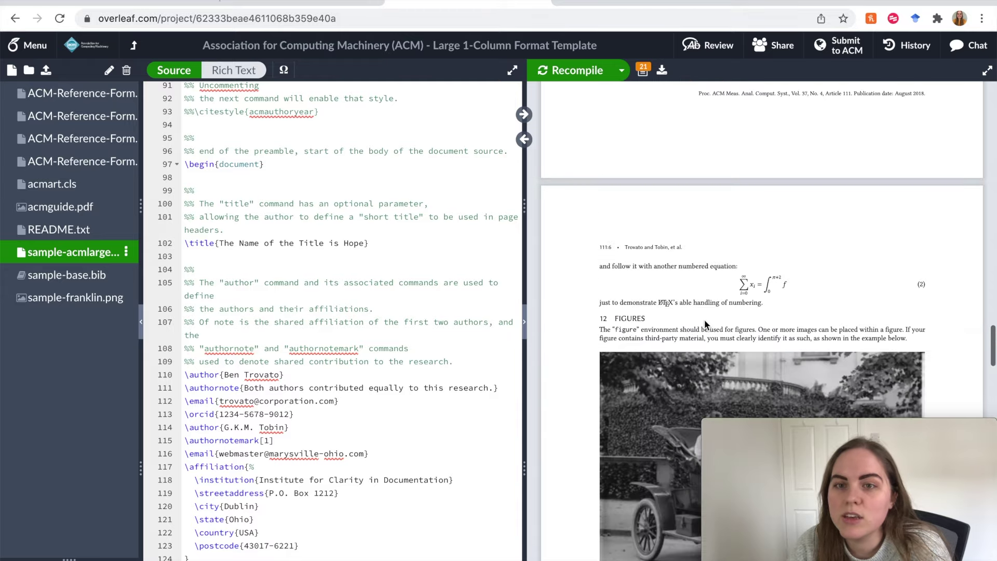
{"action": "scroll", "coordinate": [704, 319], "scroll_direction": "down", "scroll_amount": 3}
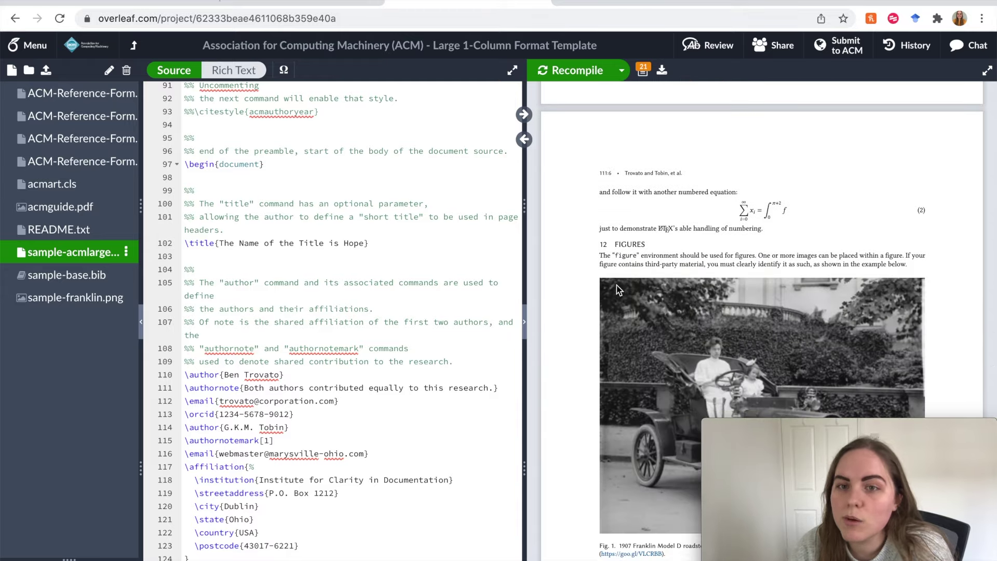
{"action": "scroll", "coordinate": [663, 249], "scroll_direction": "down", "scroll_amount": 5}
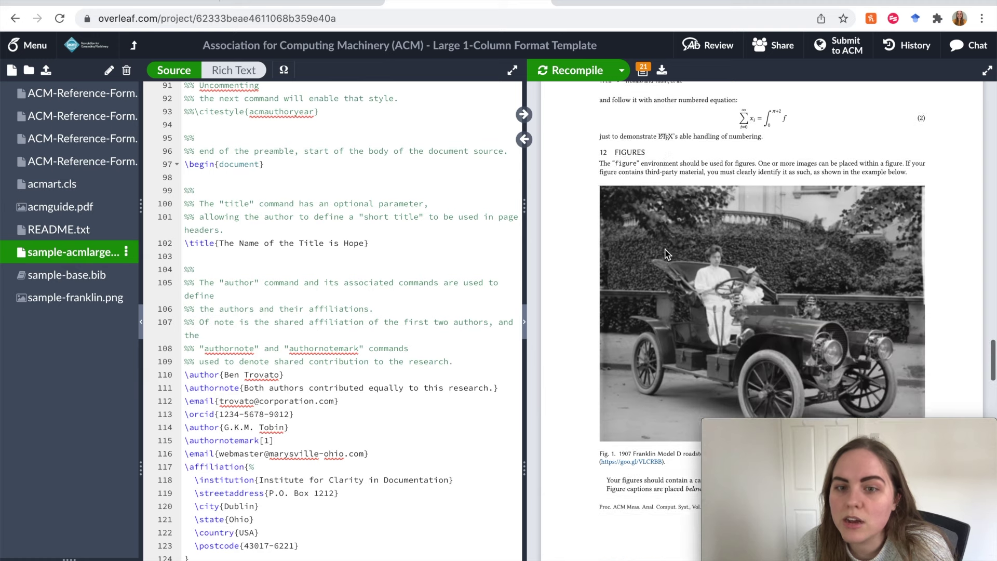
{"action": "scroll", "coordinate": [673, 436], "scroll_direction": "up", "scroll_amount": 10}
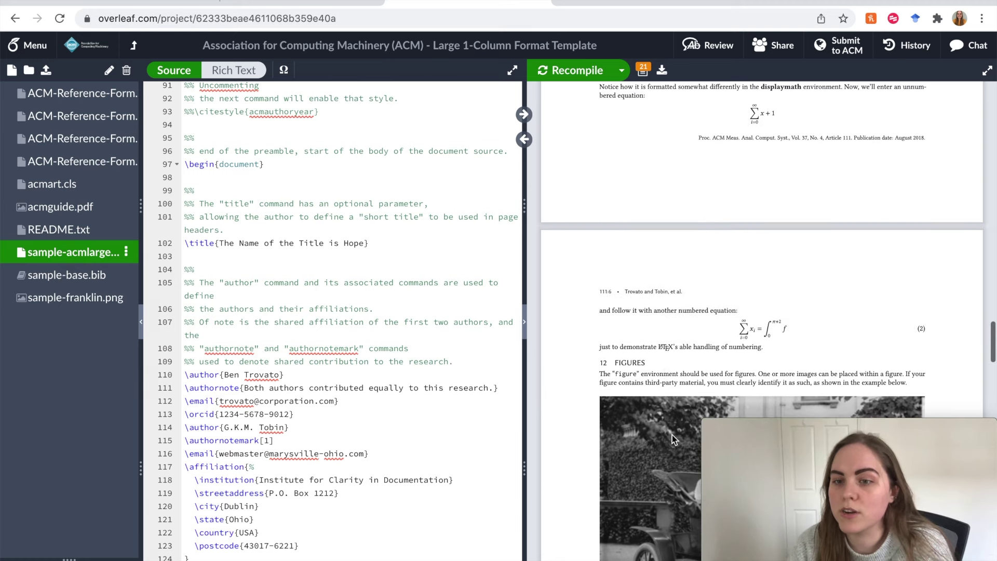
{"action": "scroll", "coordinate": [587, 418], "scroll_direction": "up", "scroll_amount": 10}
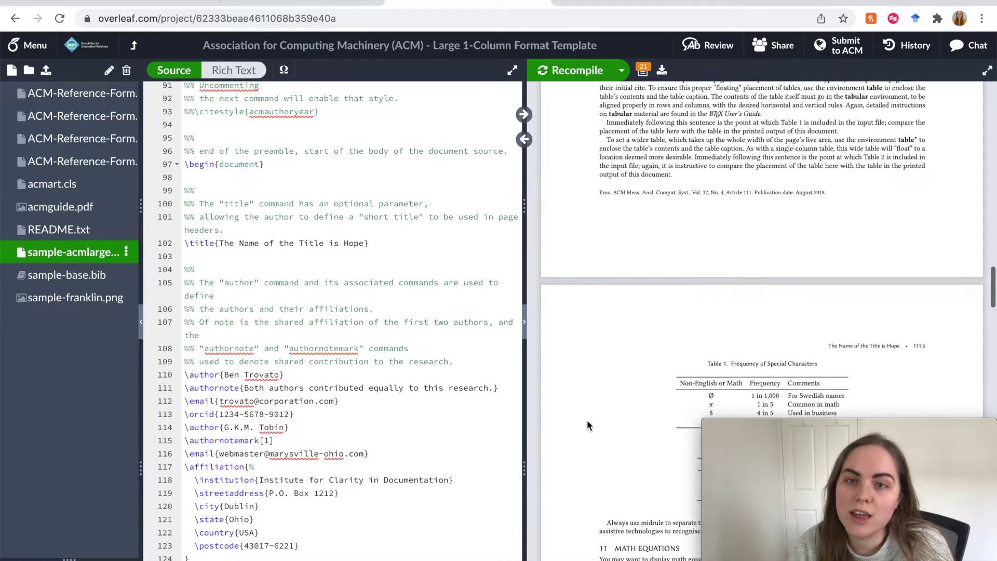
{"action": "scroll", "coordinate": [588, 420], "scroll_direction": "up", "scroll_amount": 20}
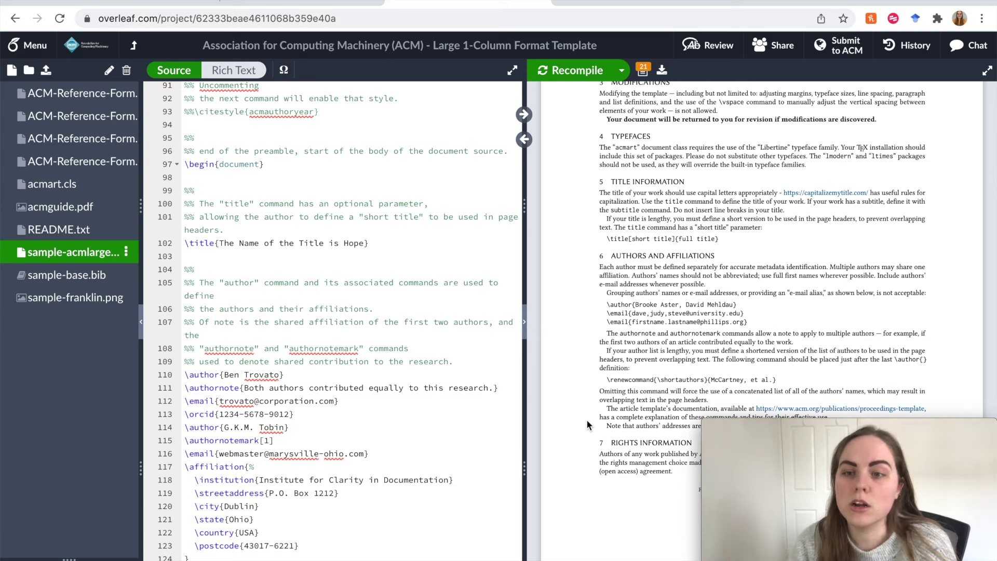
{"action": "scroll", "coordinate": [603, 369], "scroll_direction": "up", "scroll_amount": 5}
{"action": "scroll", "coordinate": [603, 369], "scroll_direction": "up", "scroll_amount": 8}
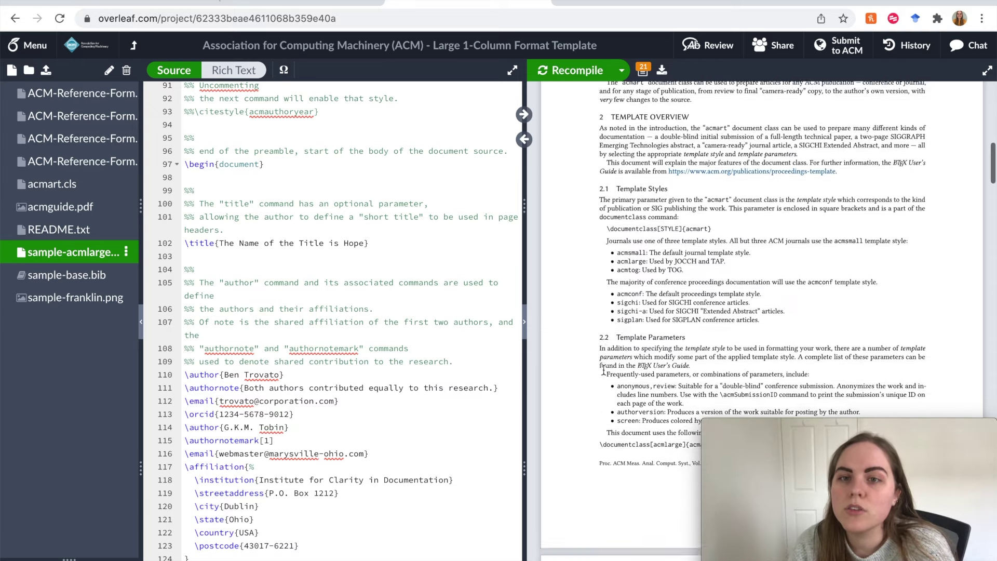
{"action": "scroll", "coordinate": [603, 368], "scroll_direction": "up", "scroll_amount": 8}
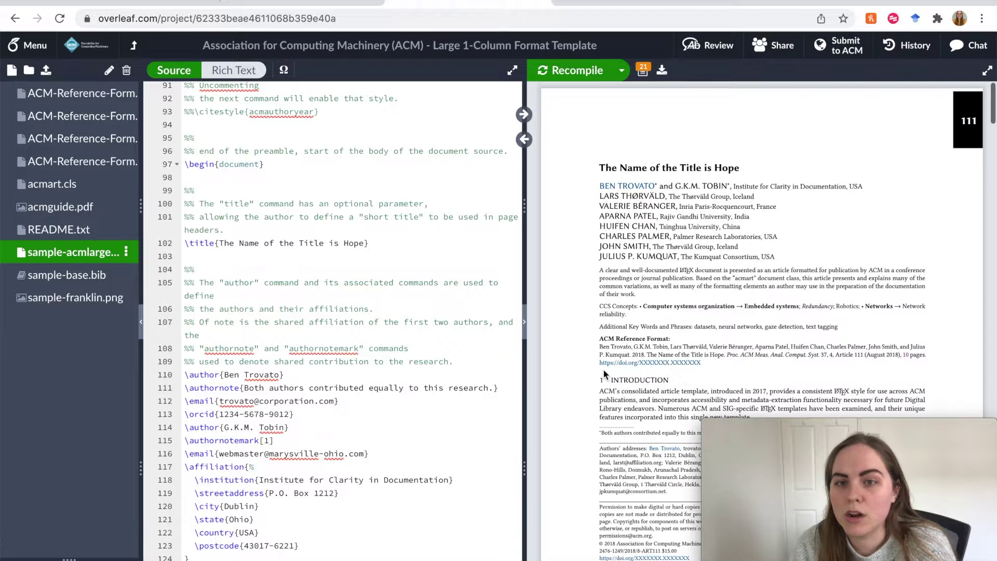
{"action": "scroll", "coordinate": [604, 369], "scroll_direction": "up", "scroll_amount": 2}
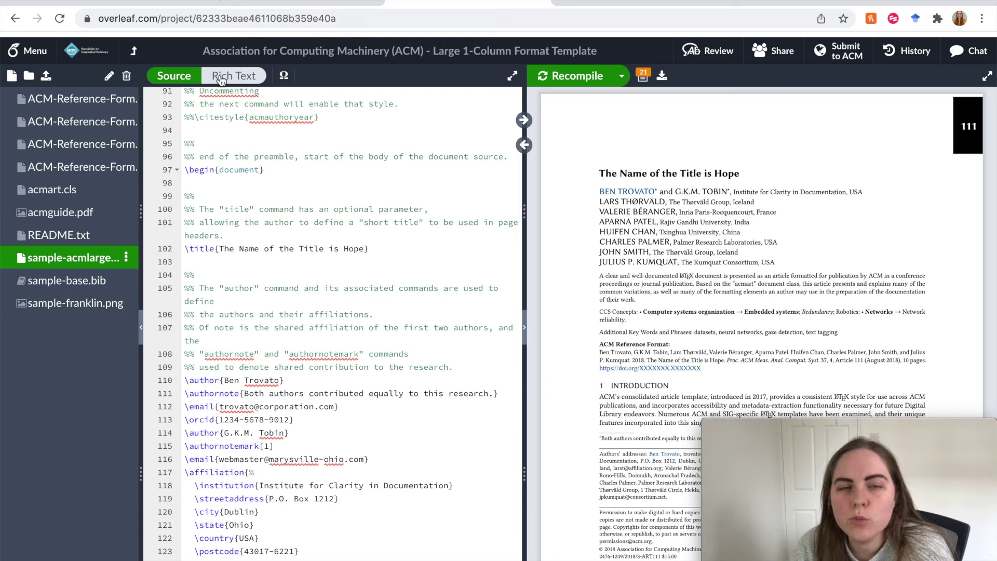
Switch the editor to Rich Text view and review the article text down to the Template Styles section
{"action": "scroll", "coordinate": [290, 176], "scroll_direction": "down", "scroll_amount": 5}
{"action": "scroll", "coordinate": [307, 173], "scroll_direction": "up", "scroll_amount": 8}
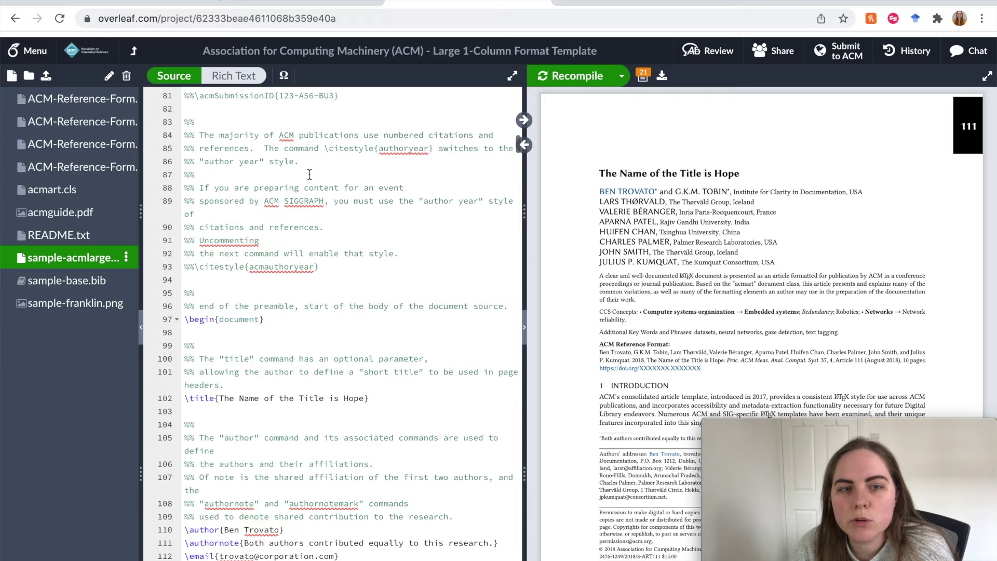
{"action": "scroll", "coordinate": [307, 172], "scroll_direction": "up", "scroll_amount": 5}
{"action": "left_click", "coordinate": [235, 76]}
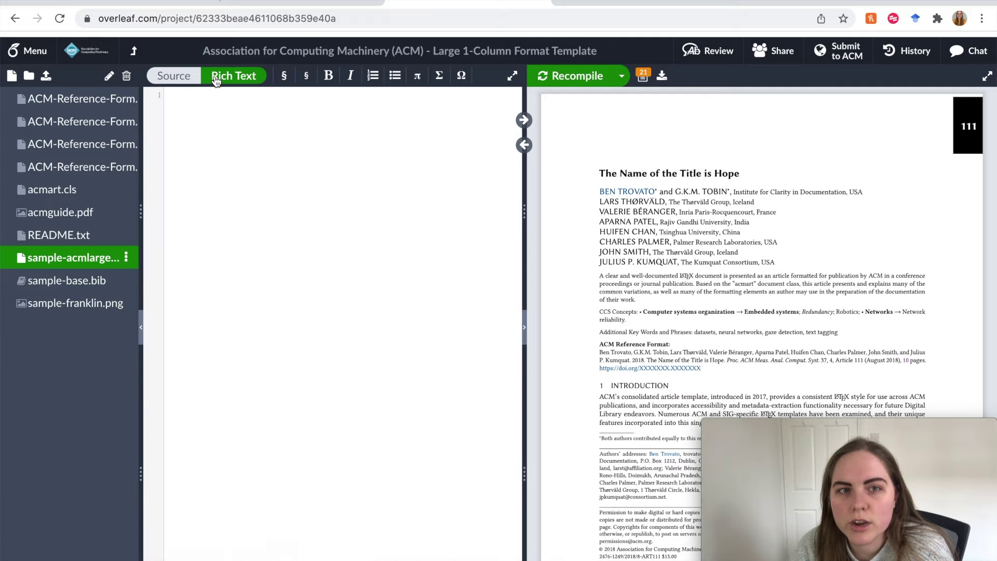
{"action": "scroll", "coordinate": [275, 137], "scroll_direction": "down", "scroll_amount": 5}
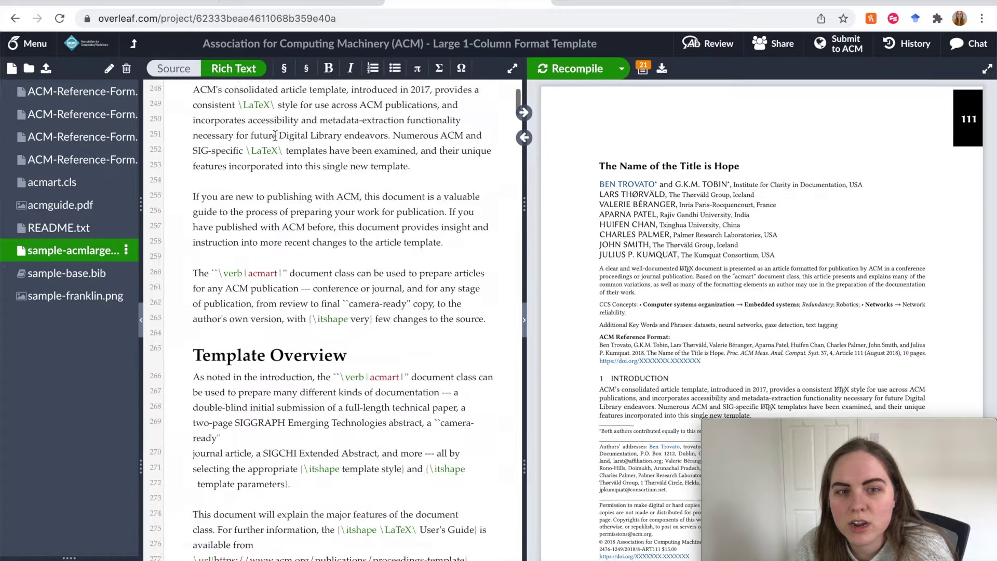
{"action": "scroll", "coordinate": [275, 136], "scroll_direction": "down", "scroll_amount": 6}
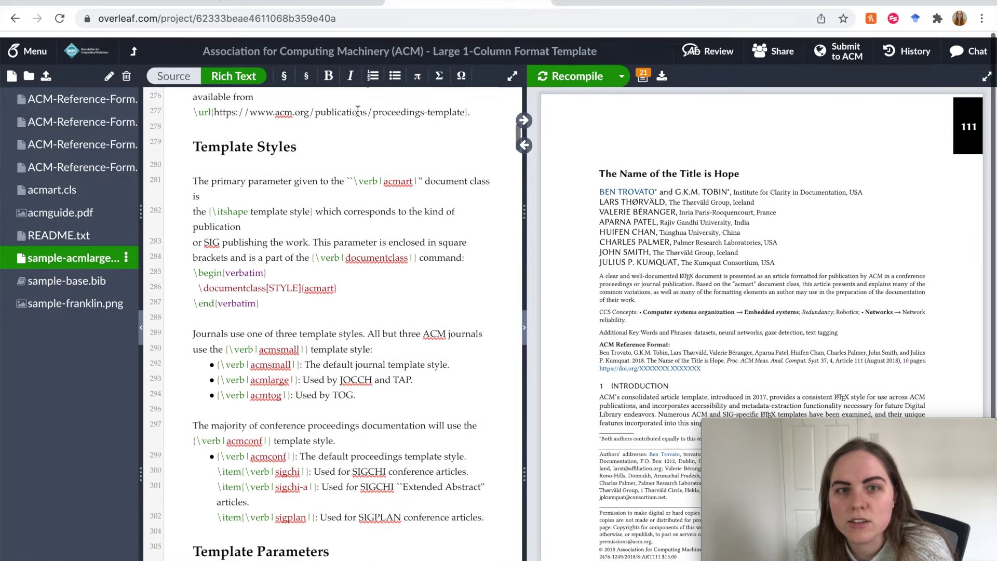
{"action": "scroll", "coordinate": [333, 123], "scroll_direction": "down", "scroll_amount": 3}
{"action": "scroll", "coordinate": [291, 145], "scroll_direction": "up", "scroll_amount": 3}
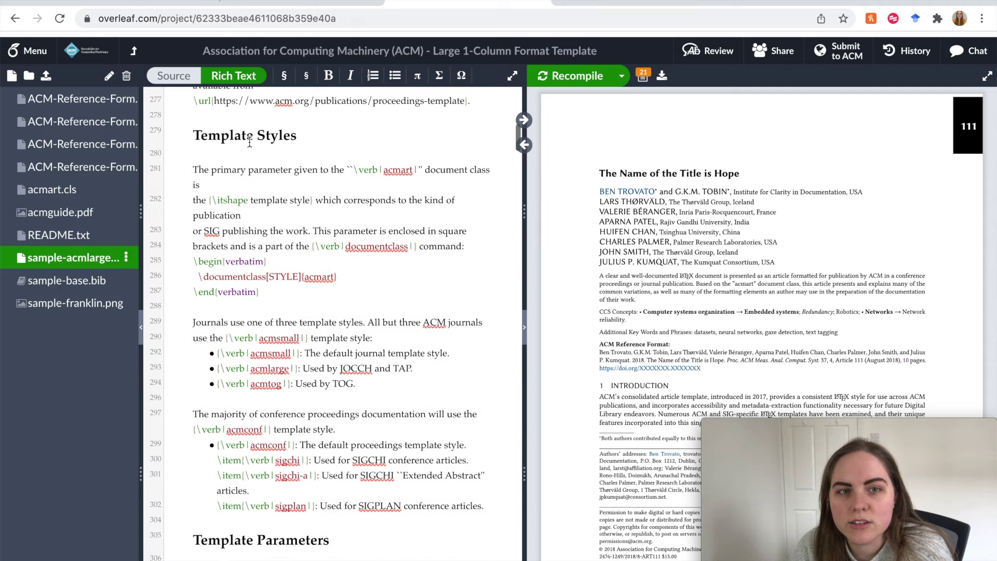
Insert a section heading titled "New Section" on a new line directly below the Template Styles heading
{"action": "left_click", "coordinate": [307, 138]}
{"action": "key", "text": "Return"}
{"action": "left_click", "coordinate": [284, 76]}
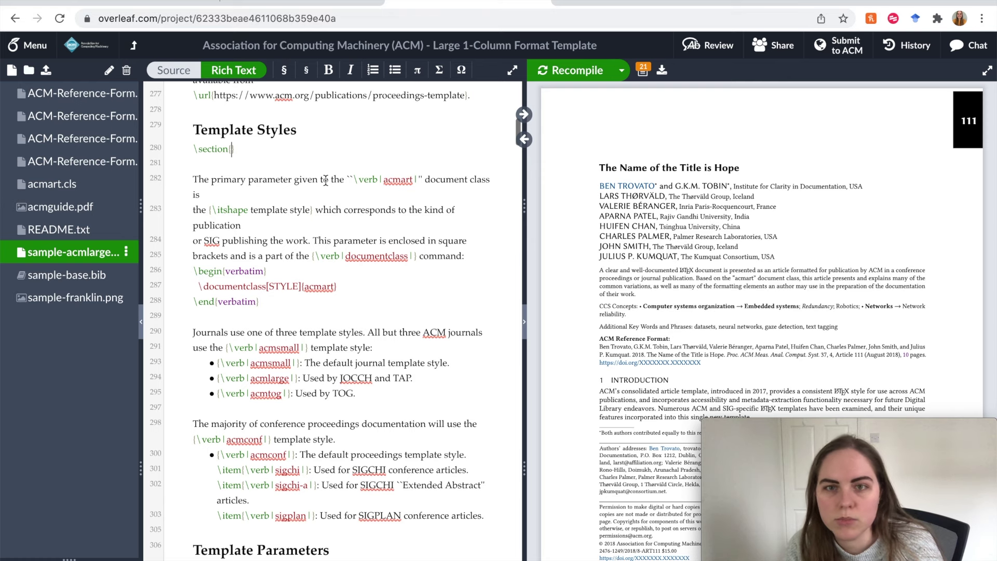
{"action": "type", "text": "New Sec"}
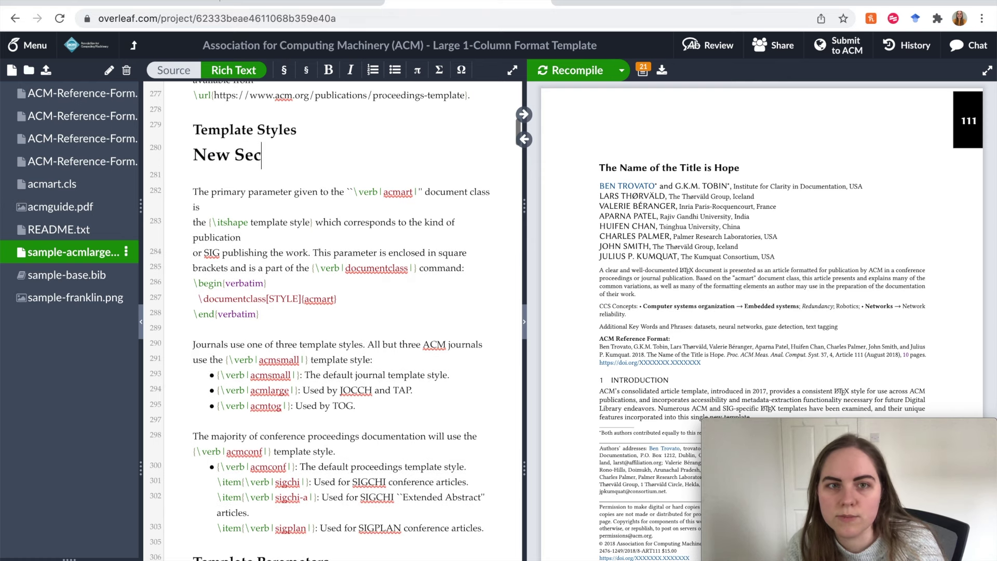
{"action": "type", "text": "tion"}
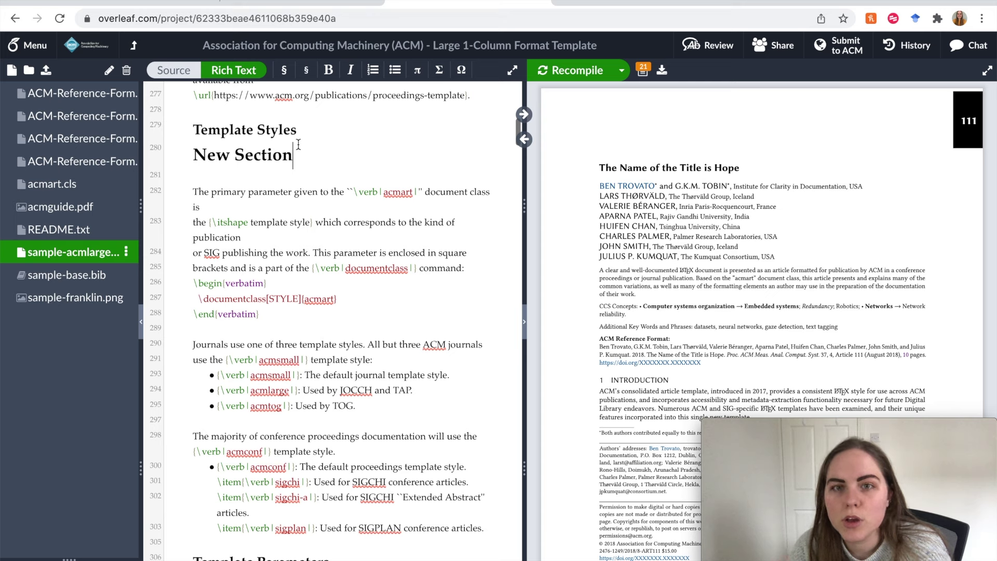
Review the formatted article text and return the editor to Source view at the start of the file
{"action": "scroll", "coordinate": [313, 138], "scroll_direction": "down", "scroll_amount": 8}
{"action": "scroll", "coordinate": [286, 147], "scroll_direction": "up", "scroll_amount": 6}
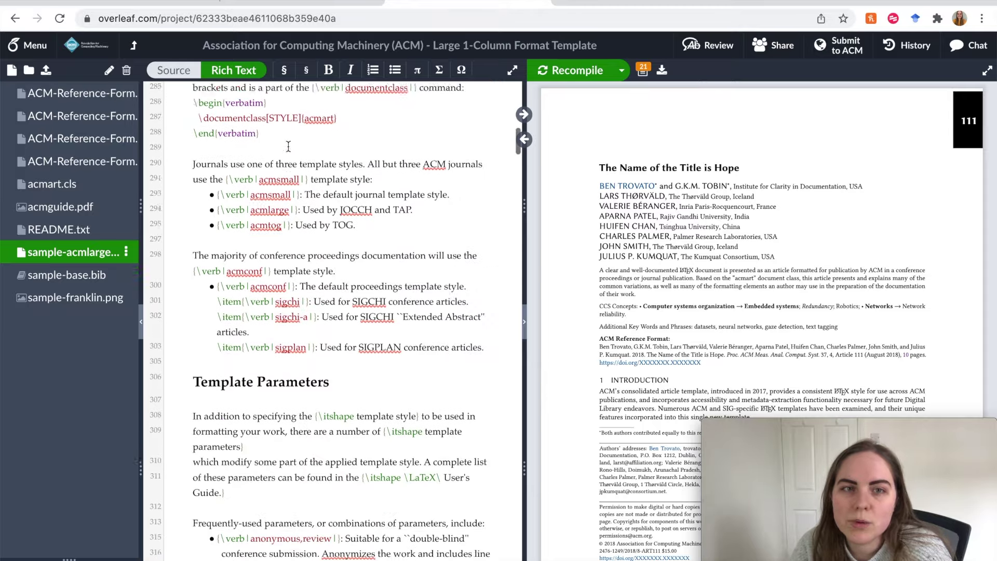
{"action": "scroll", "coordinate": [288, 147], "scroll_direction": "up", "scroll_amount": 15}
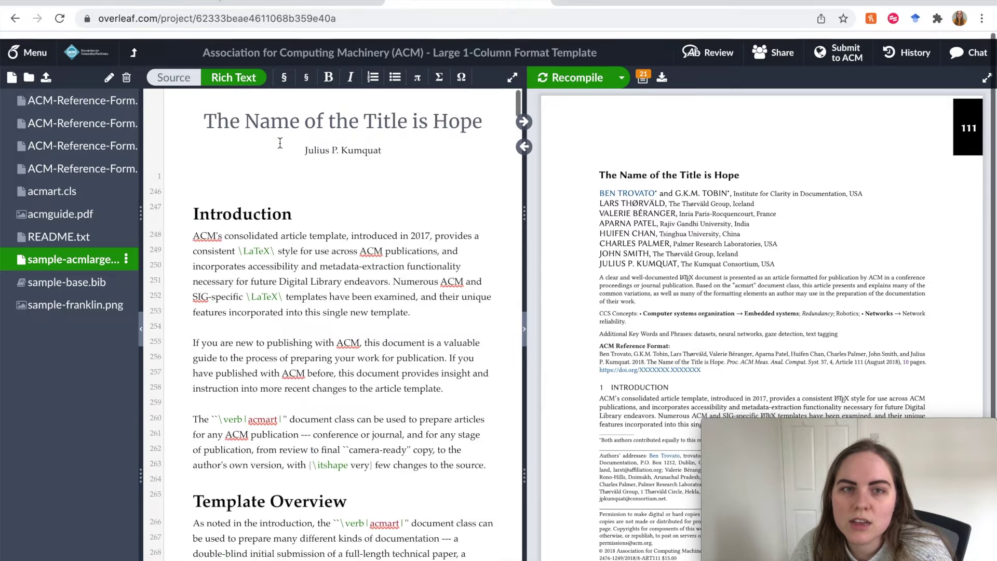
{"action": "left_click", "coordinate": [167, 76]}
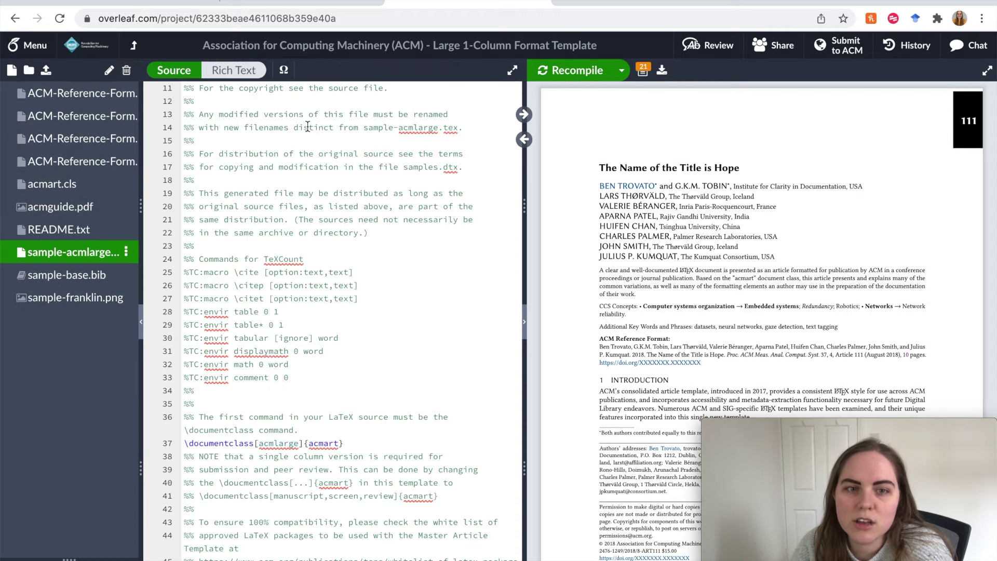
{"action": "scroll", "coordinate": [308, 127], "scroll_direction": "down", "scroll_amount": 8}
{"action": "scroll", "coordinate": [318, 299], "scroll_direction": "up", "scroll_amount": 10}
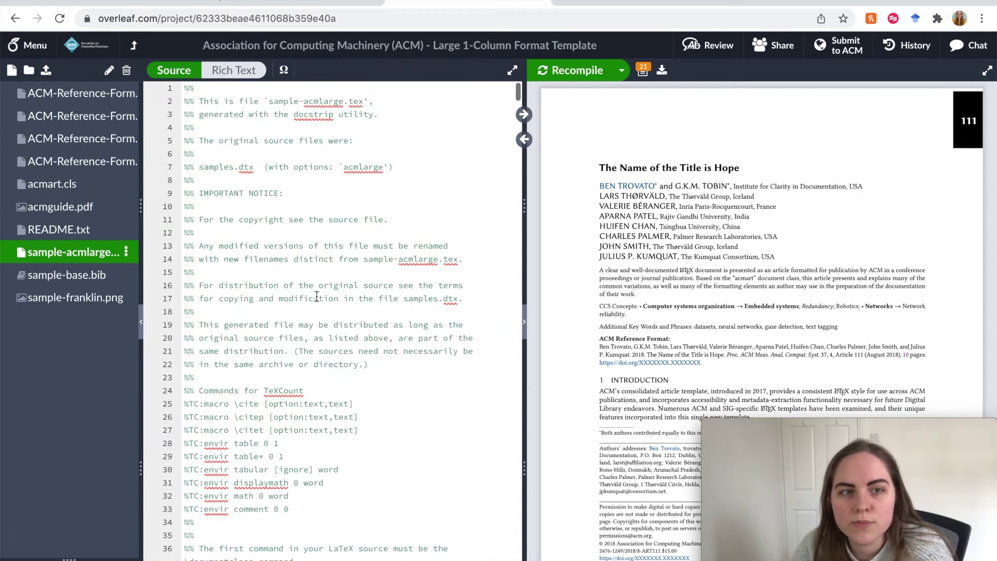
{"action": "left_click", "coordinate": [126, 252]}
{"action": "left_click", "coordinate": [147, 266]}
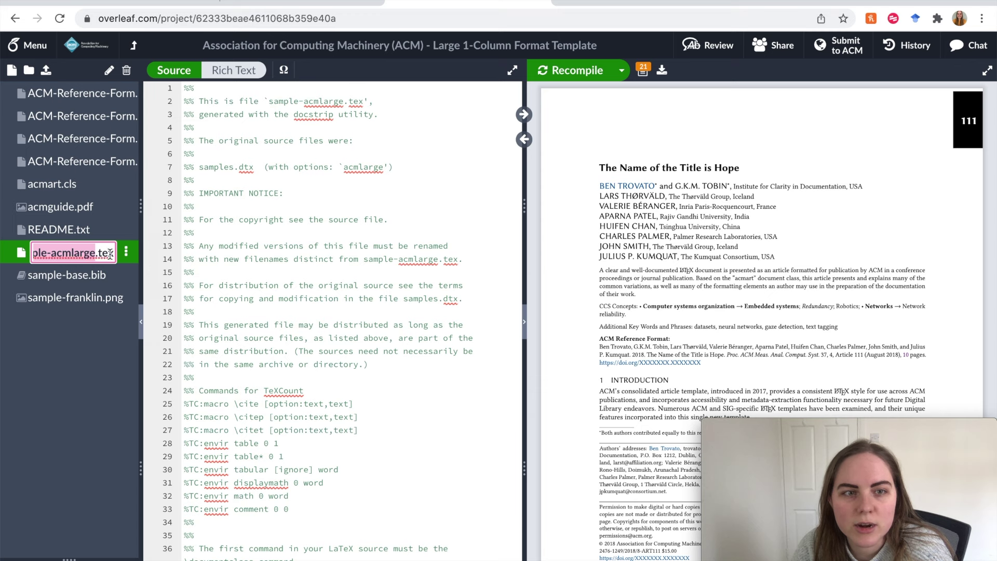
{"action": "left_click", "coordinate": [130, 254]}
{"action": "left_click", "coordinate": [184, 232]}
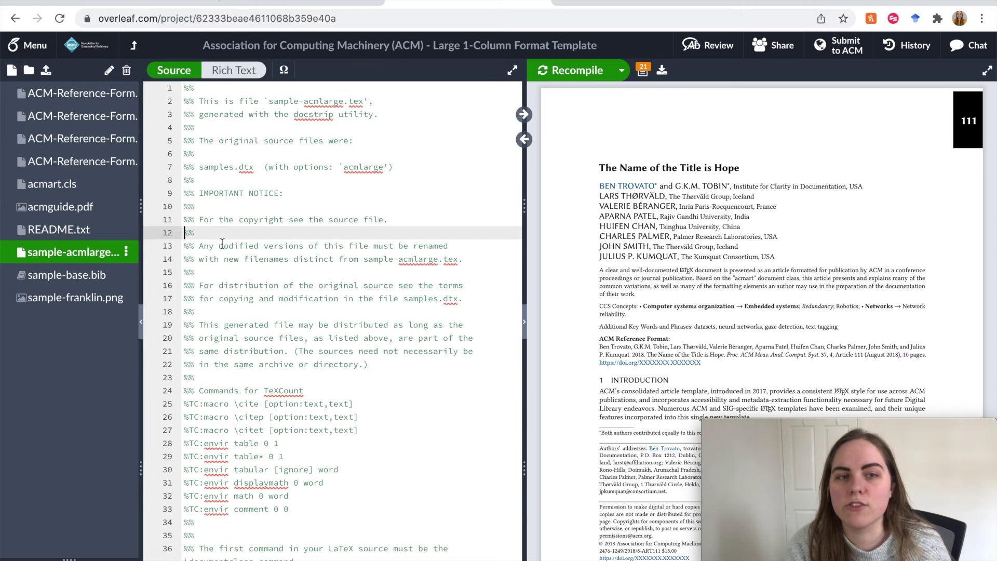
Look through the project files acmguide.pdf, sample-base.bib and sample-franklin.png, and reopen sample-acmlarge.tex
{"action": "left_click", "coordinate": [60, 203]}
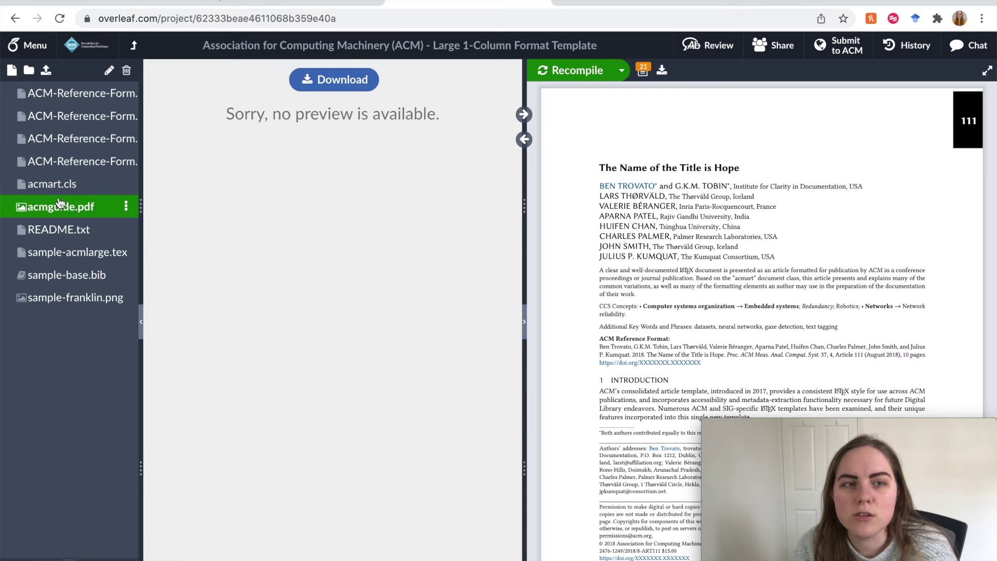
{"action": "left_click", "coordinate": [57, 276]}
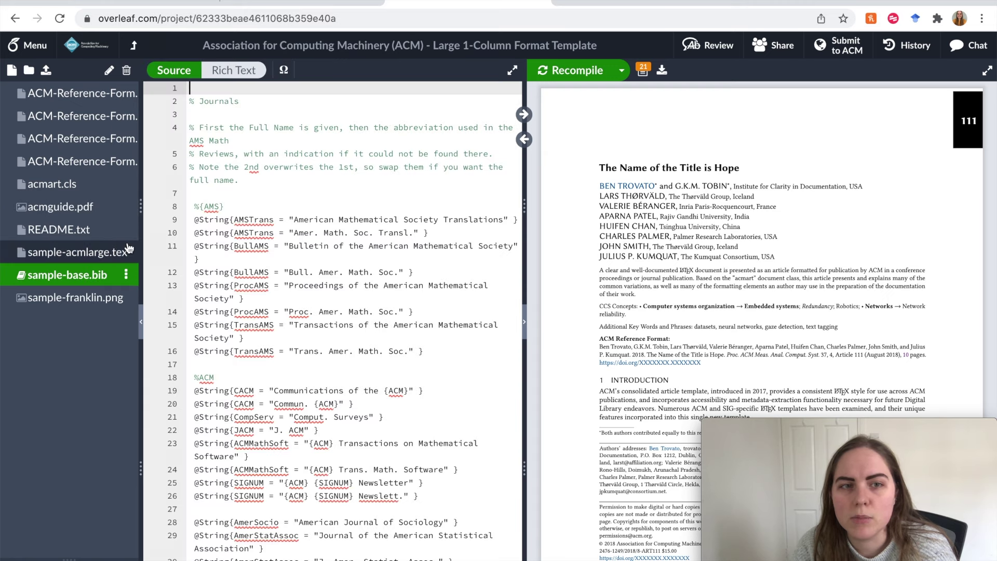
{"action": "left_click", "coordinate": [73, 297]}
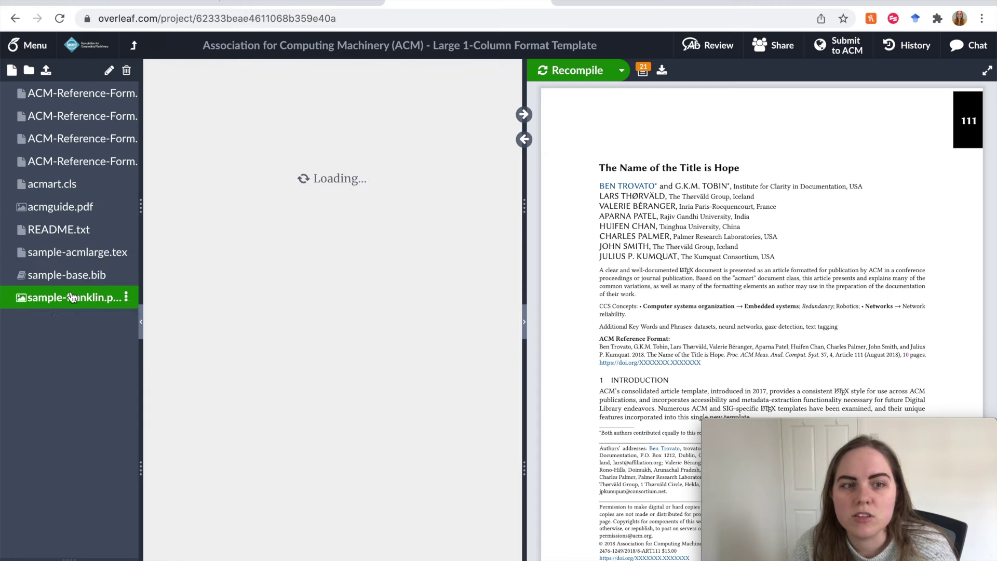
{"action": "scroll", "coordinate": [541, 216], "scroll_direction": "down", "scroll_amount": 10}
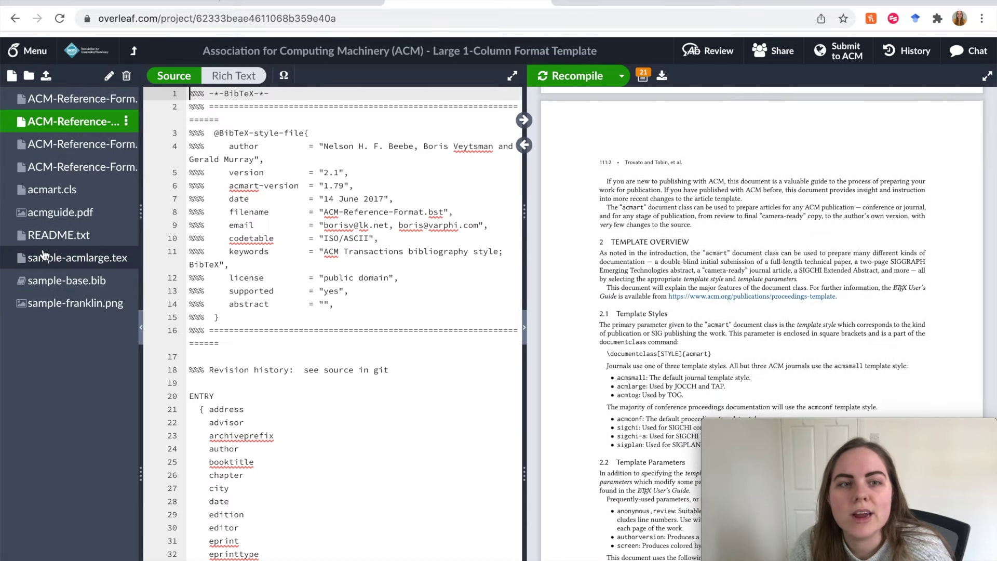
{"action": "left_click", "coordinate": [44, 257]}
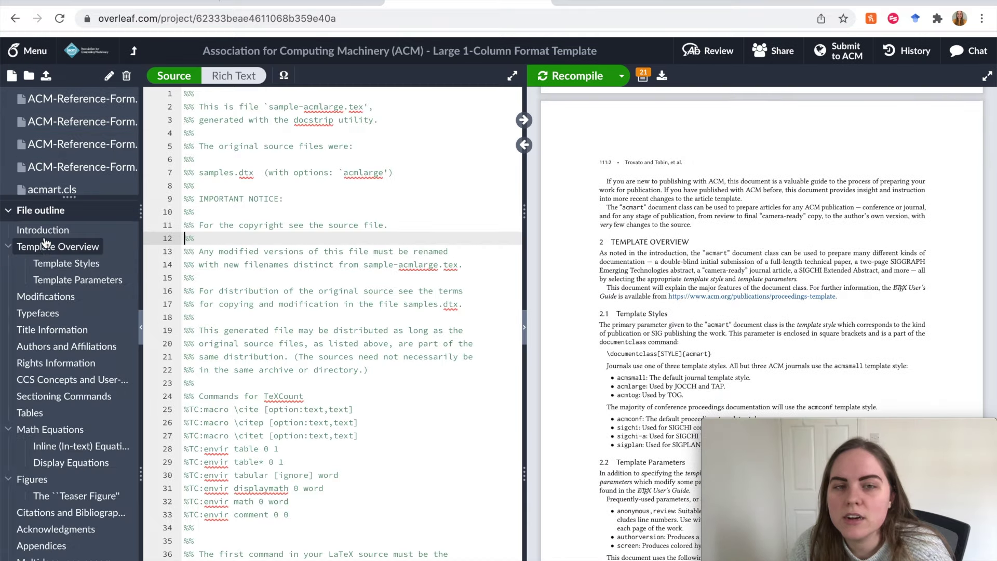
Examine the source preamble from the opening comments through the document class, rights and journal commands to the start of the document body
{"action": "scroll", "coordinate": [305, 264], "scroll_direction": "down", "scroll_amount": 1}
{"action": "scroll", "coordinate": [305, 264], "scroll_direction": "down", "scroll_amount": 4}
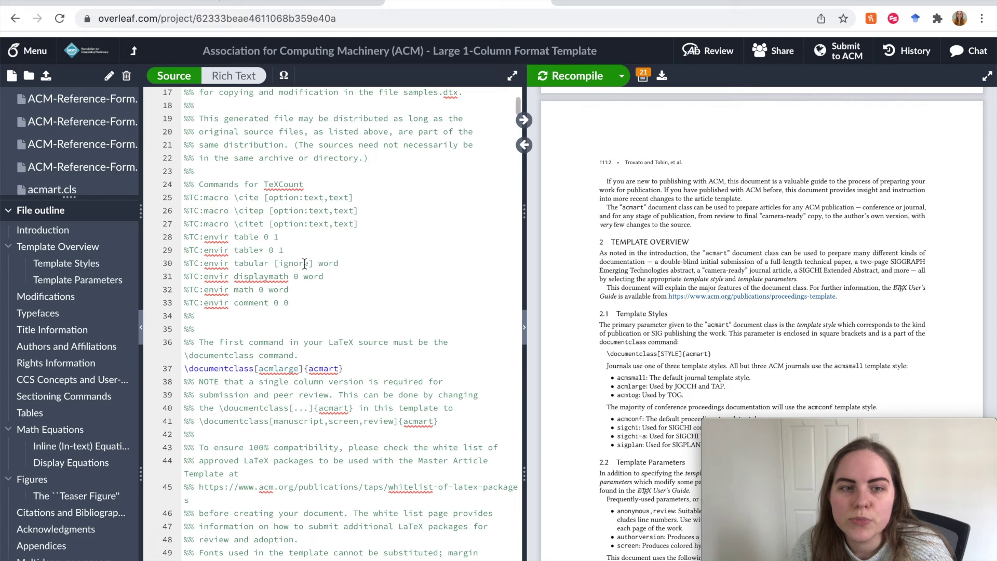
{"action": "scroll", "coordinate": [381, 224], "scroll_direction": "down", "scroll_amount": 5}
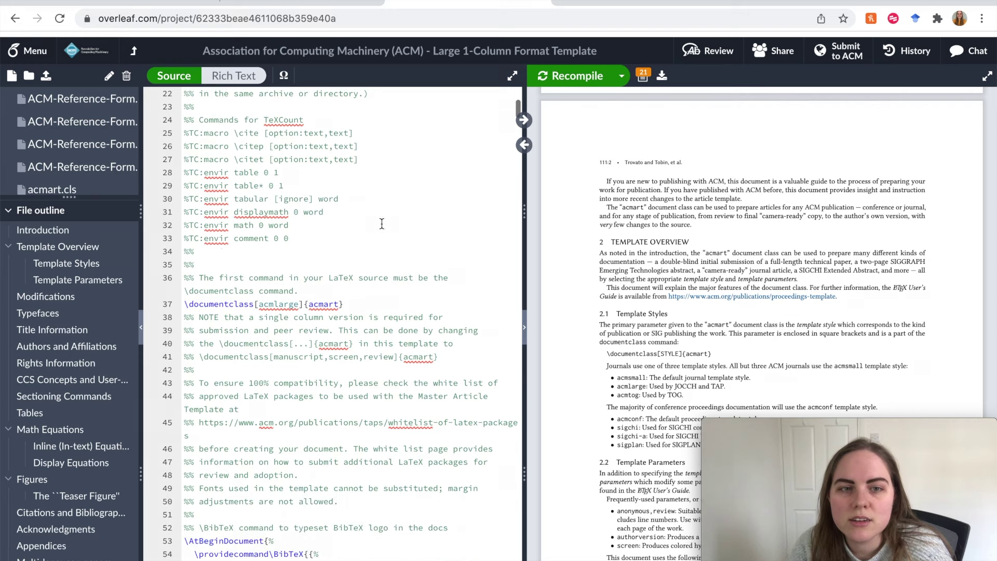
{"action": "scroll", "coordinate": [326, 225], "scroll_direction": "down", "scroll_amount": 2}
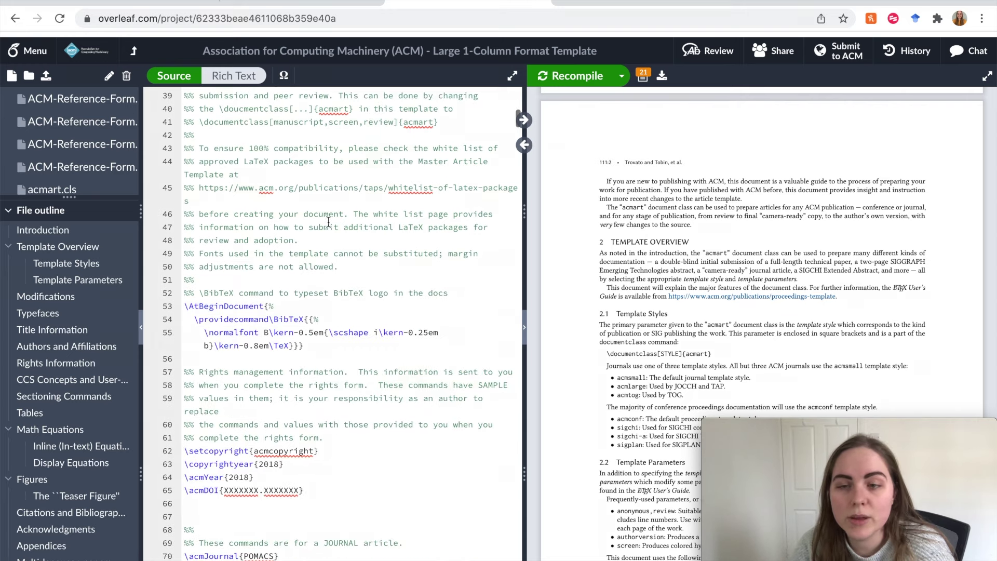
{"action": "scroll", "coordinate": [328, 223], "scroll_direction": "down", "scroll_amount": 3}
{"action": "scroll", "coordinate": [328, 222], "scroll_direction": "down", "scroll_amount": 2}
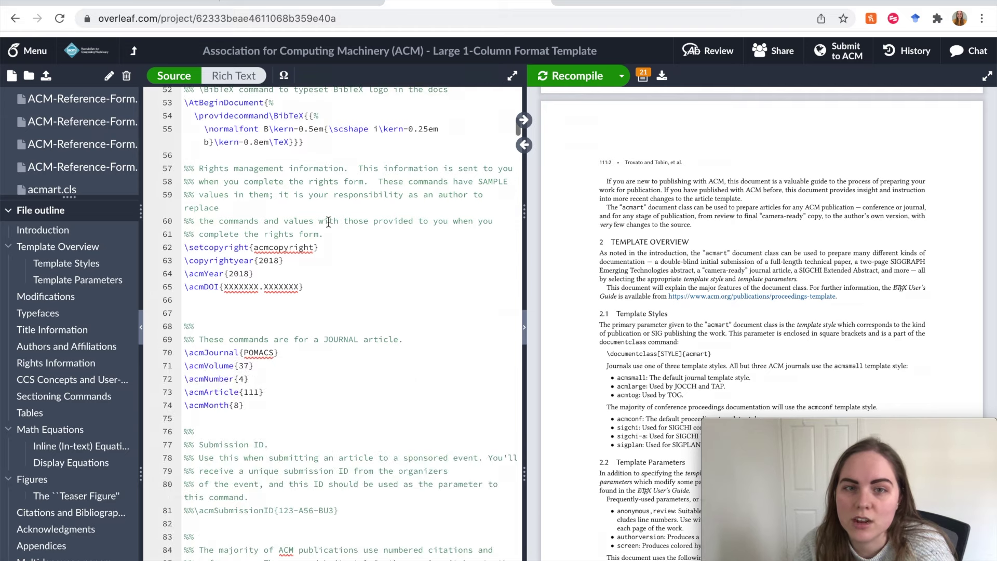
{"action": "scroll", "coordinate": [328, 223], "scroll_direction": "down", "scroll_amount": 6}
{"action": "scroll", "coordinate": [328, 222], "scroll_direction": "up", "scroll_amount": 5}
{"action": "scroll", "coordinate": [329, 223], "scroll_direction": "up", "scroll_amount": 4}
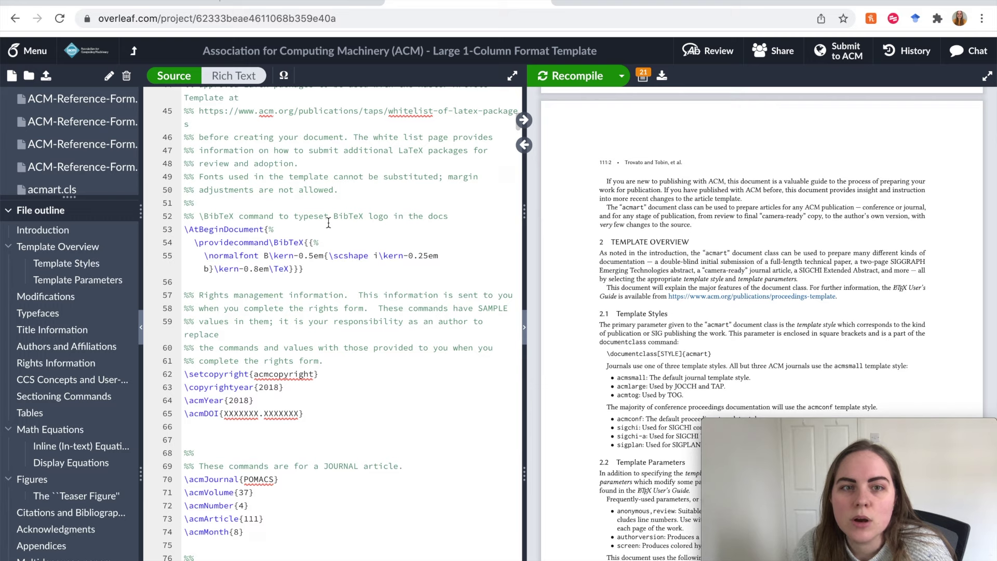
{"action": "scroll", "coordinate": [329, 223], "scroll_direction": "down", "scroll_amount": 3}
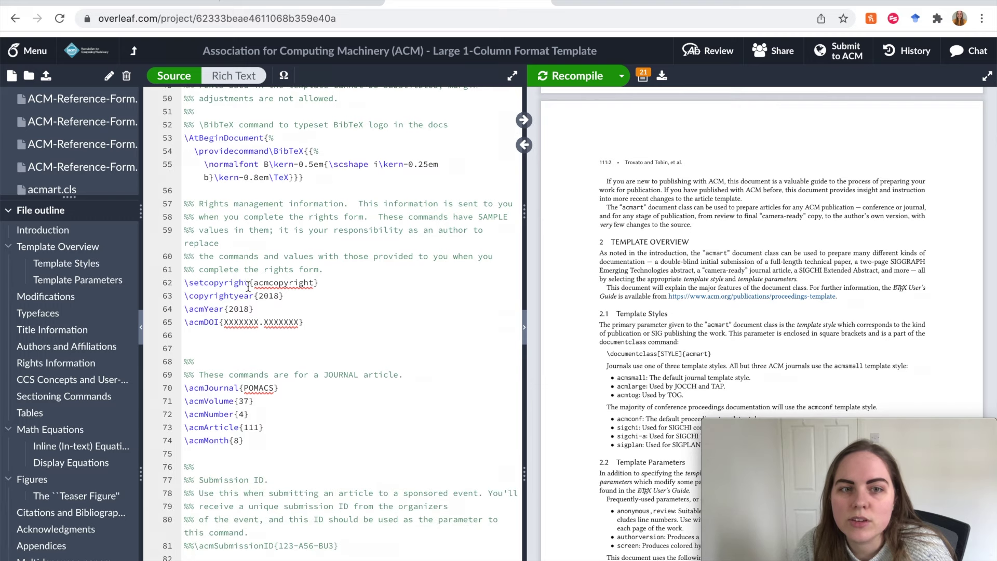
{"action": "scroll", "coordinate": [224, 292], "scroll_direction": "down", "scroll_amount": 3}
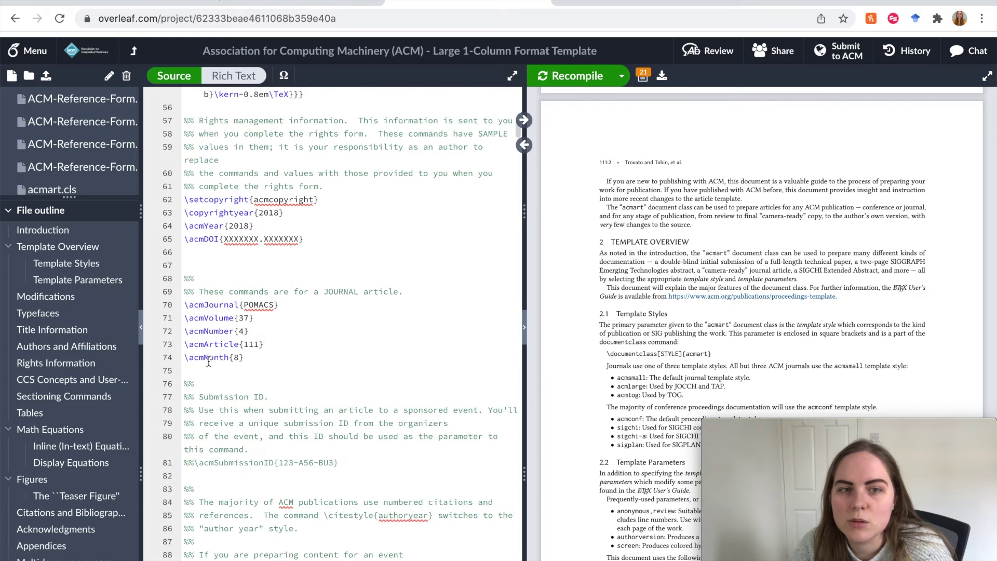
{"action": "scroll", "coordinate": [209, 361], "scroll_direction": "down", "scroll_amount": 4}
{"action": "scroll", "coordinate": [234, 355], "scroll_direction": "down", "scroll_amount": 4}
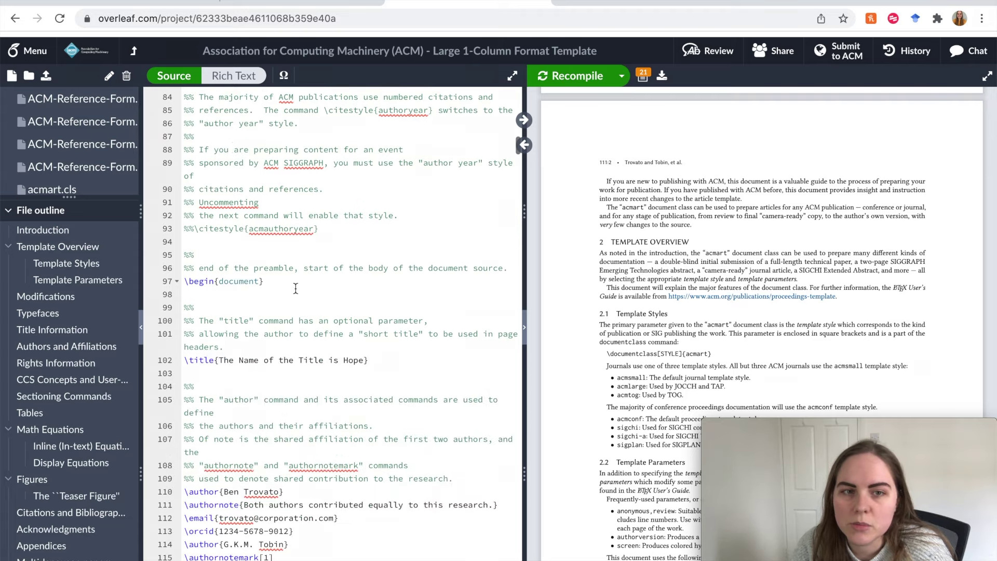
{"action": "scroll", "coordinate": [294, 289], "scroll_direction": "down", "scroll_amount": 1}
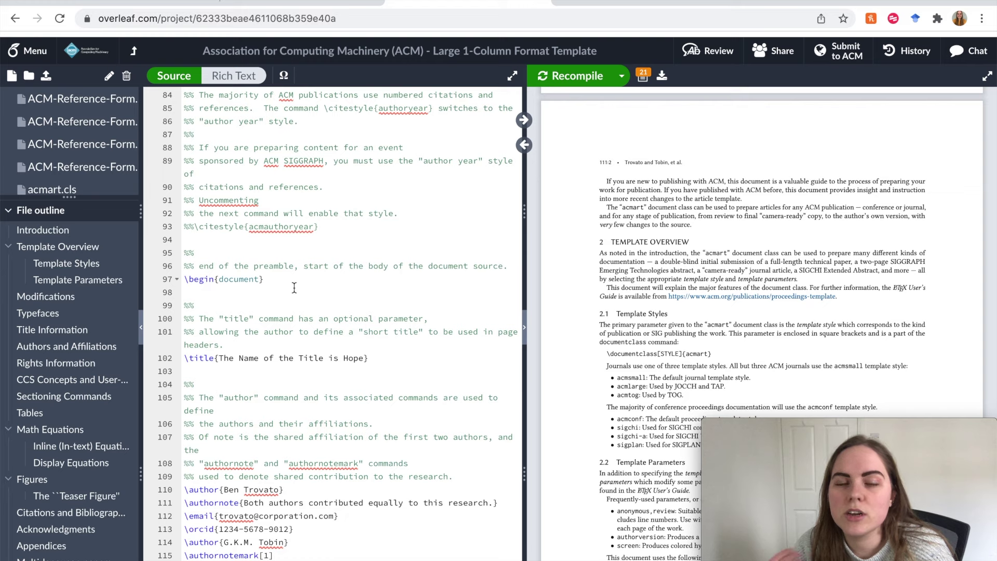
Highlight the \begin command that starts the document body and compare the title and author commands with the first page of the PDF preview
{"action": "left_click_drag", "start_coordinate": [185, 281], "coordinate": [216, 278]}
{"action": "scroll", "coordinate": [205, 301], "scroll_direction": "down", "scroll_amount": 2}
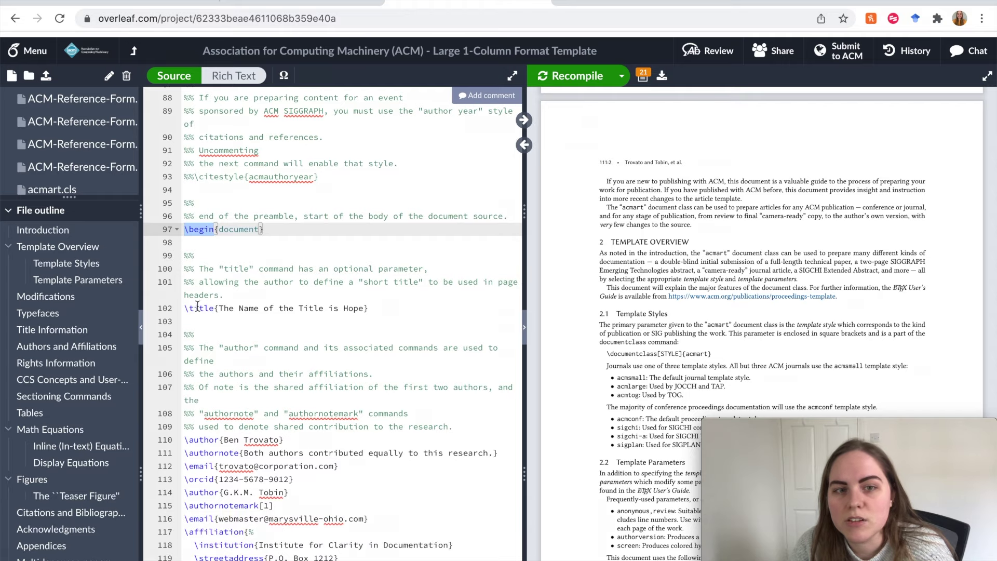
{"action": "scroll", "coordinate": [550, 265], "scroll_direction": "up", "scroll_amount": 10}
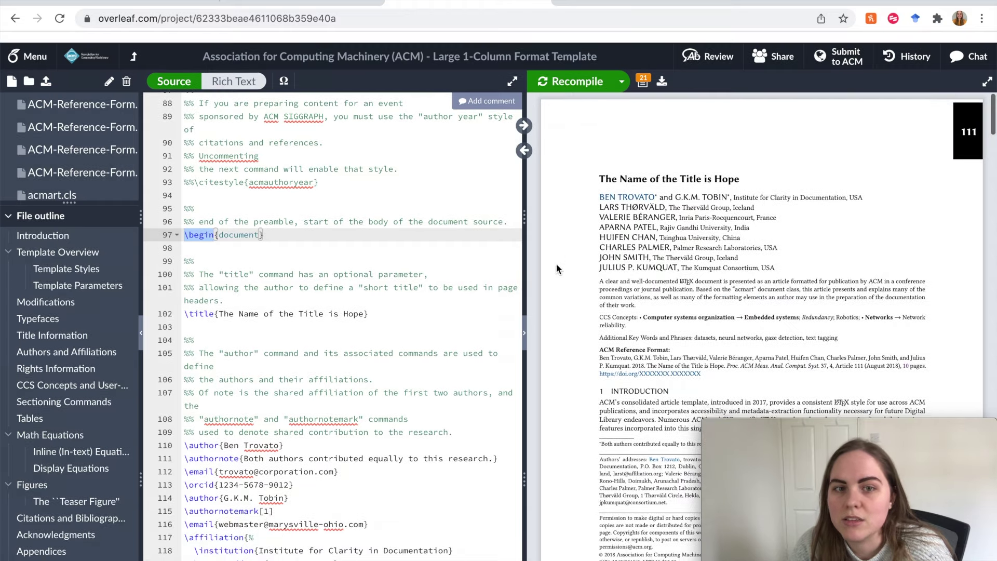
{"action": "scroll", "coordinate": [386, 260], "scroll_direction": "down", "scroll_amount": 4}
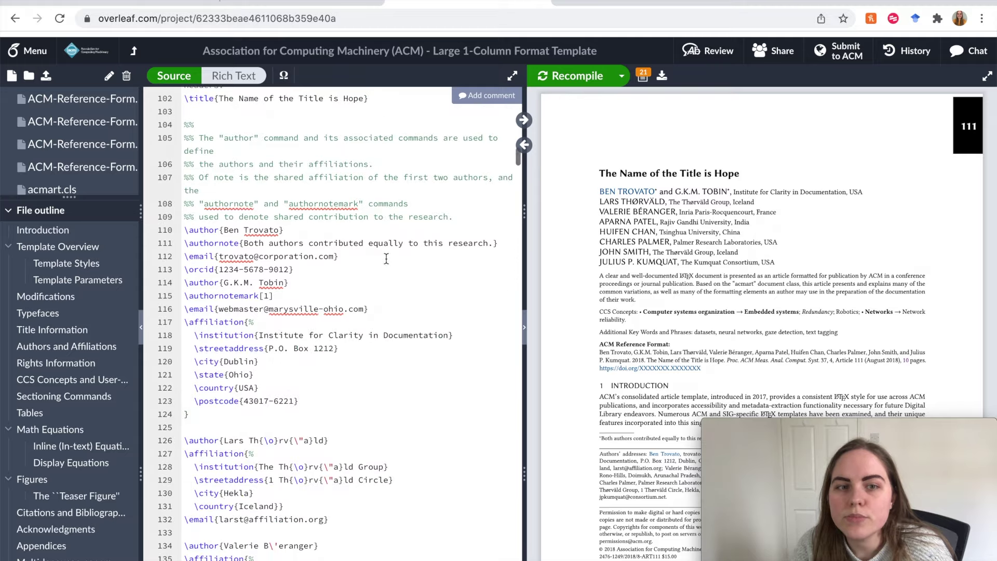
{"action": "scroll", "coordinate": [390, 219], "scroll_direction": "up", "scroll_amount": 2}
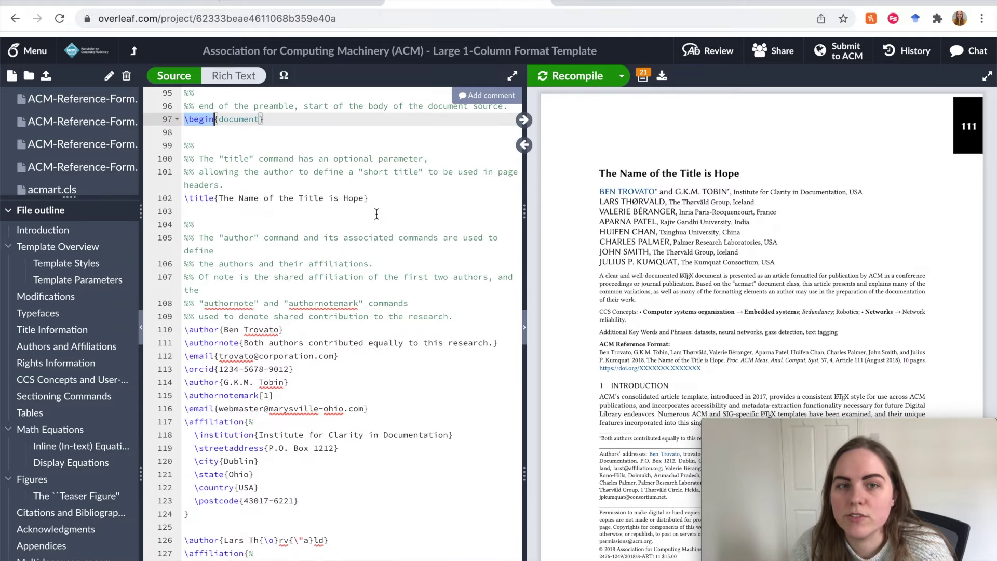
{"action": "scroll", "coordinate": [377, 214], "scroll_direction": "down", "scroll_amount": 2}
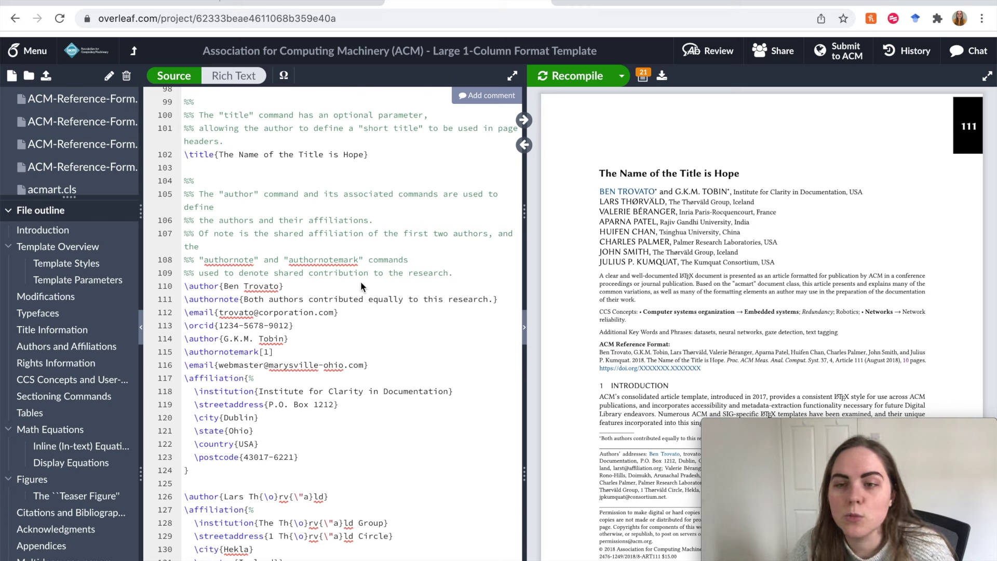
{"action": "scroll", "coordinate": [362, 288], "scroll_direction": "down", "scroll_amount": 3}
{"action": "key", "text": "ctrl+z"}
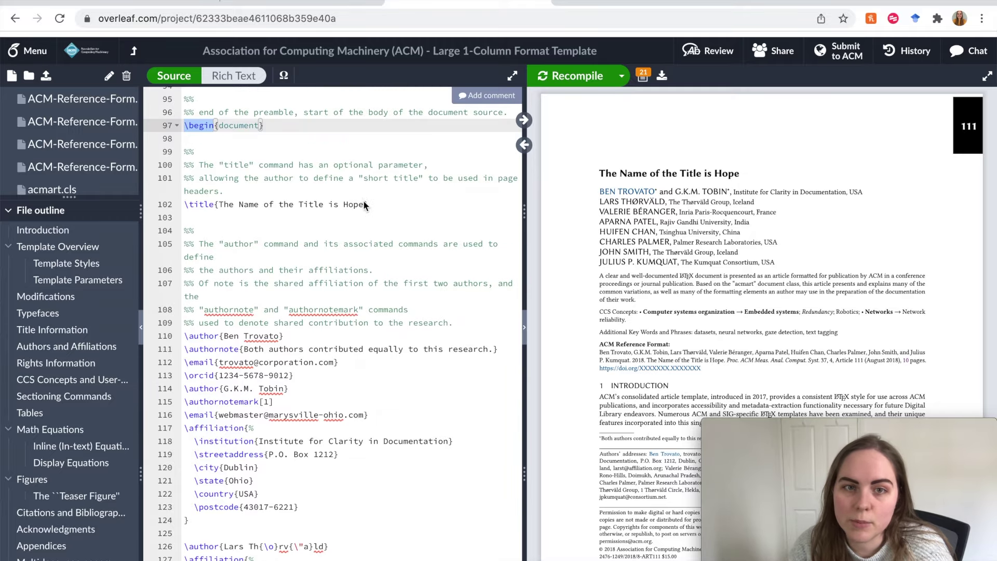
Replace the article title with "Sample Title" and the first author's name with a new full name in the source
{"action": "left_click_drag", "start_coordinate": [367, 204], "coordinate": [219, 204]}
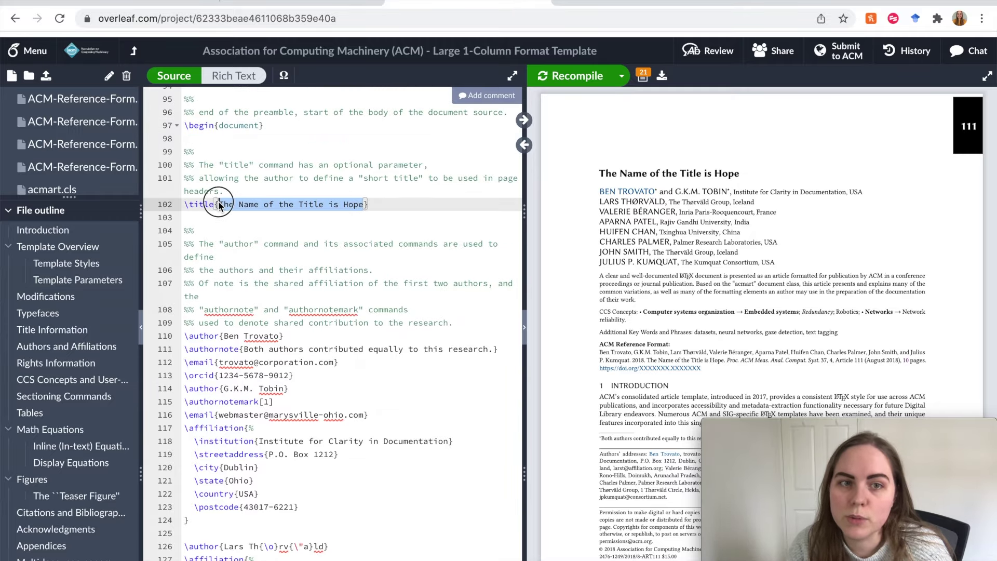
{"action": "type", "text": "Sample Title"}
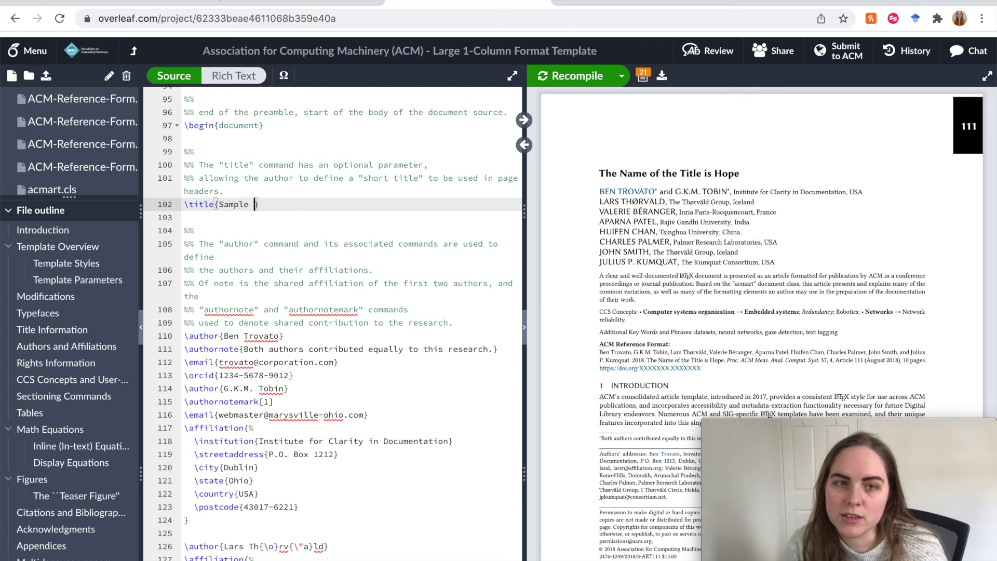
{"action": "left_click_drag", "start_coordinate": [280, 336], "coordinate": [228, 342]}
{"action": "type", "text": "Ci"}
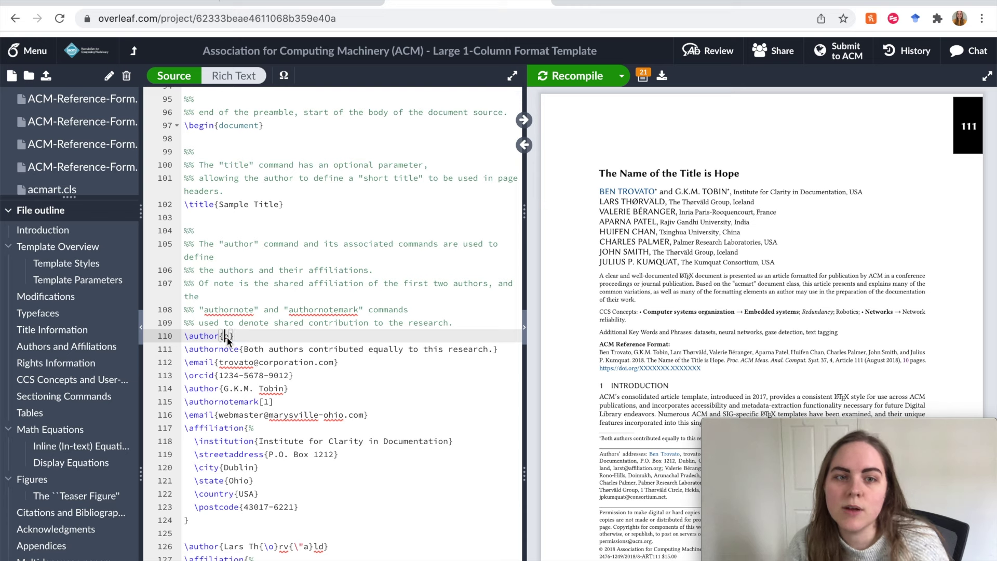
{"action": "type", "text": "ara Feely"}
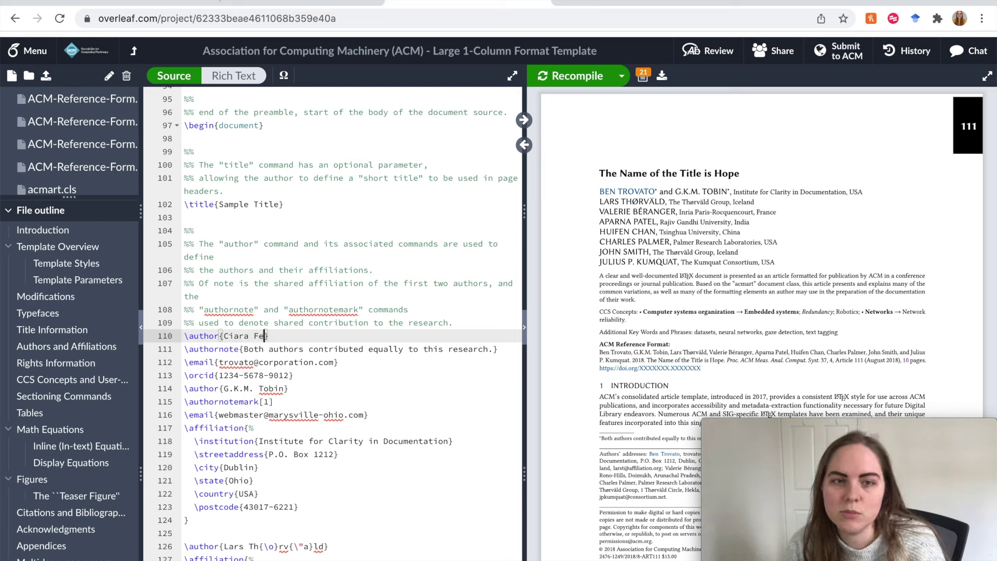
{"action": "left_click_drag", "start_coordinate": [218, 362], "coordinate": [314, 363]}
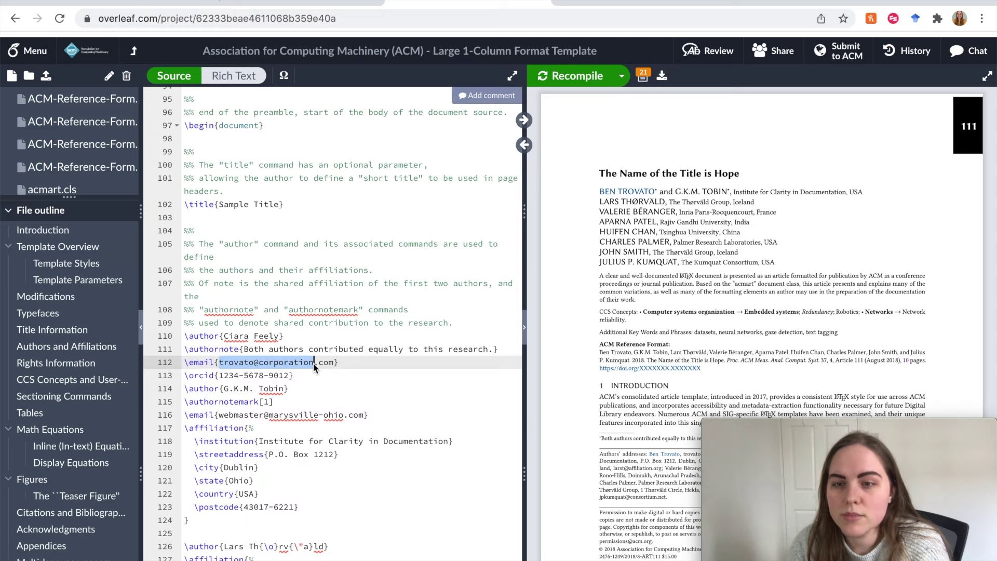
{"action": "scroll", "coordinate": [314, 363], "scroll_direction": "down", "scroll_amount": 5}
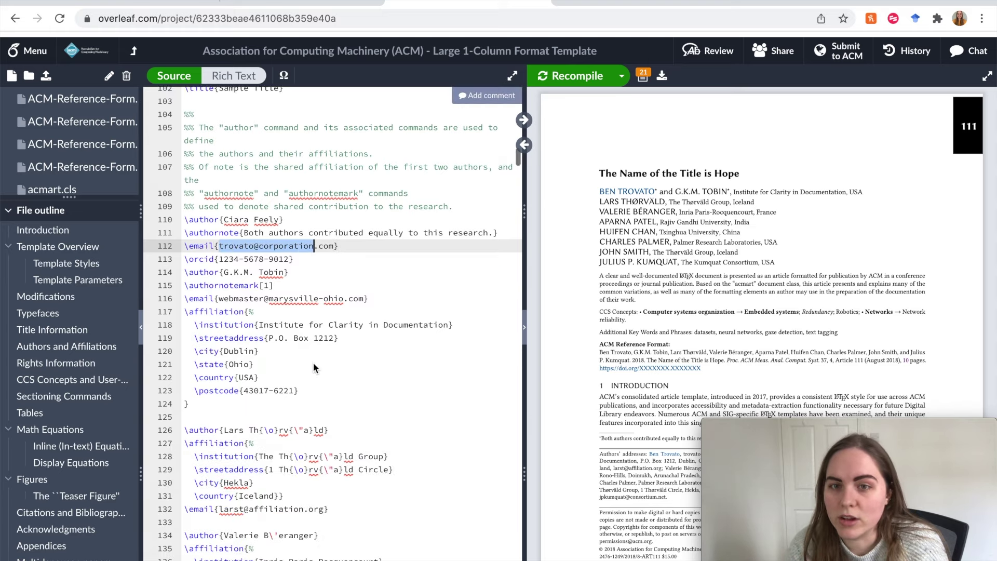
{"action": "scroll", "coordinate": [313, 363], "scroll_direction": "up", "scroll_amount": 8}
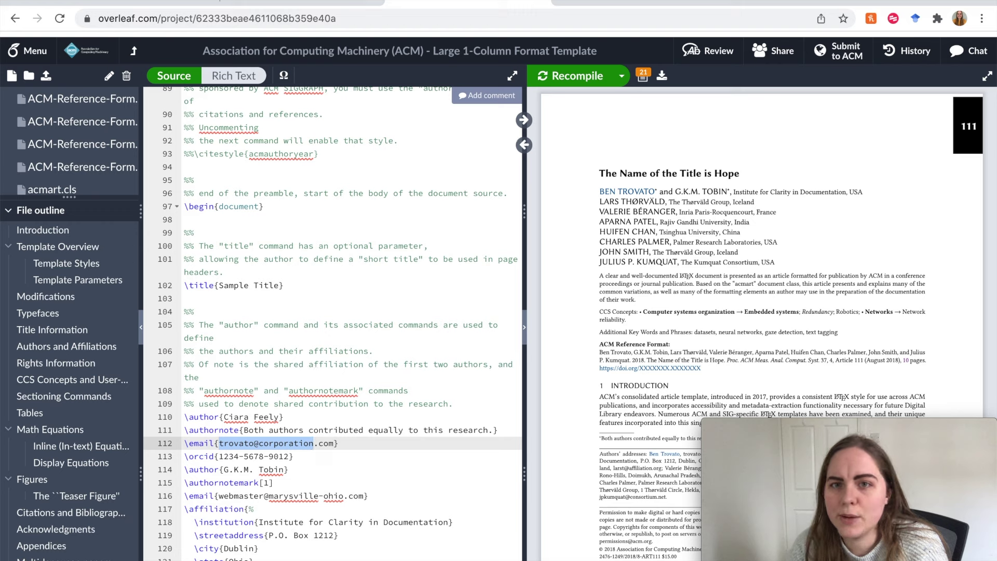
Recompile the PDF and collapse the project file list and outline to widen the editor and preview
{"action": "mouse_move", "coordinate": [545, 104]}
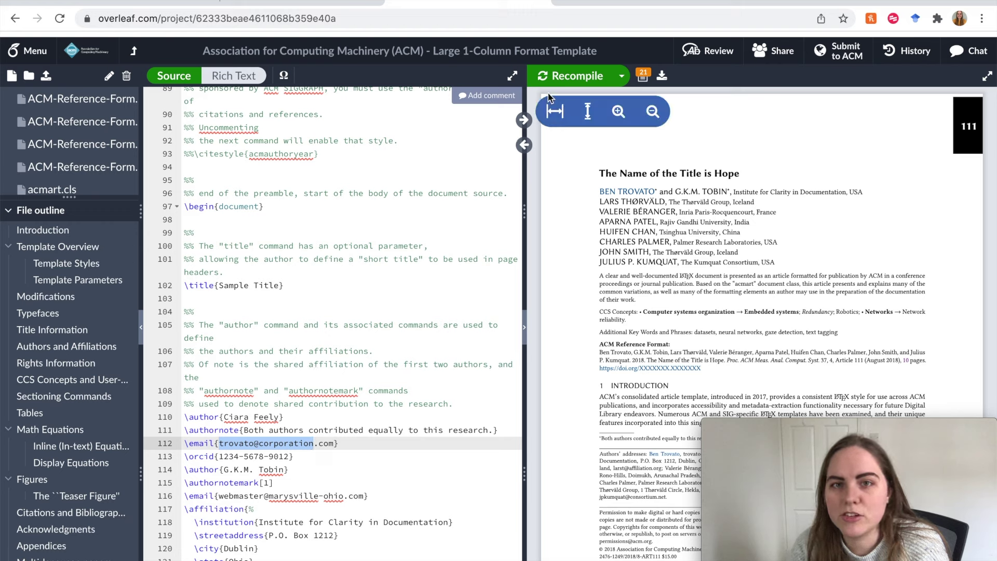
{"action": "left_click", "coordinate": [550, 79]}
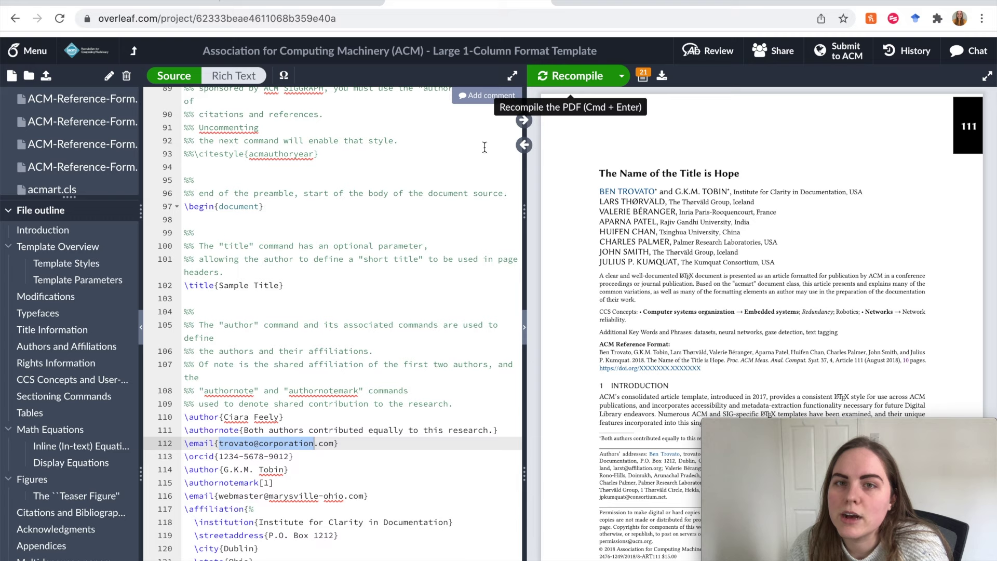
{"action": "scroll", "coordinate": [156, 333], "scroll_direction": "up", "scroll_amount": 1}
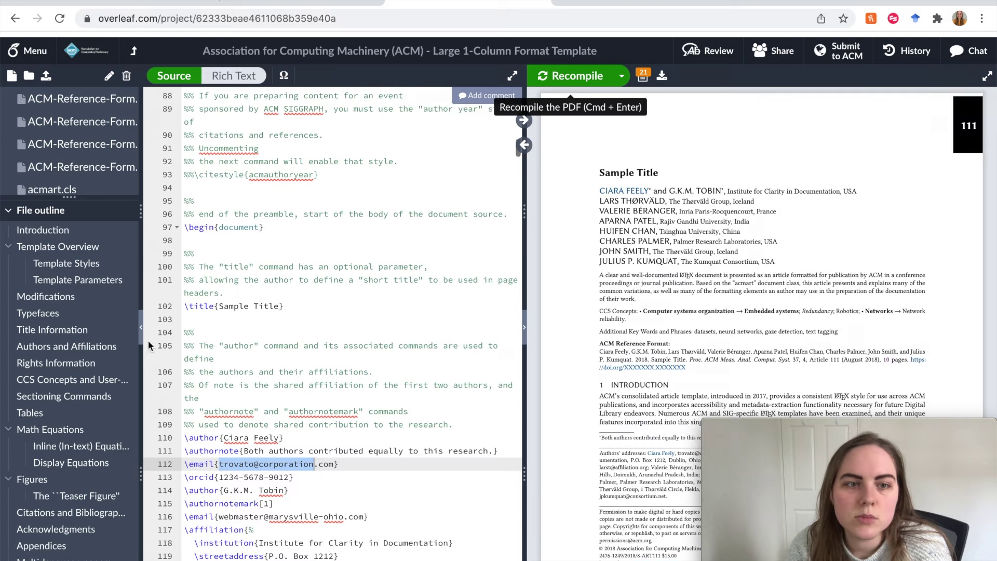
{"action": "left_click", "coordinate": [143, 335]}
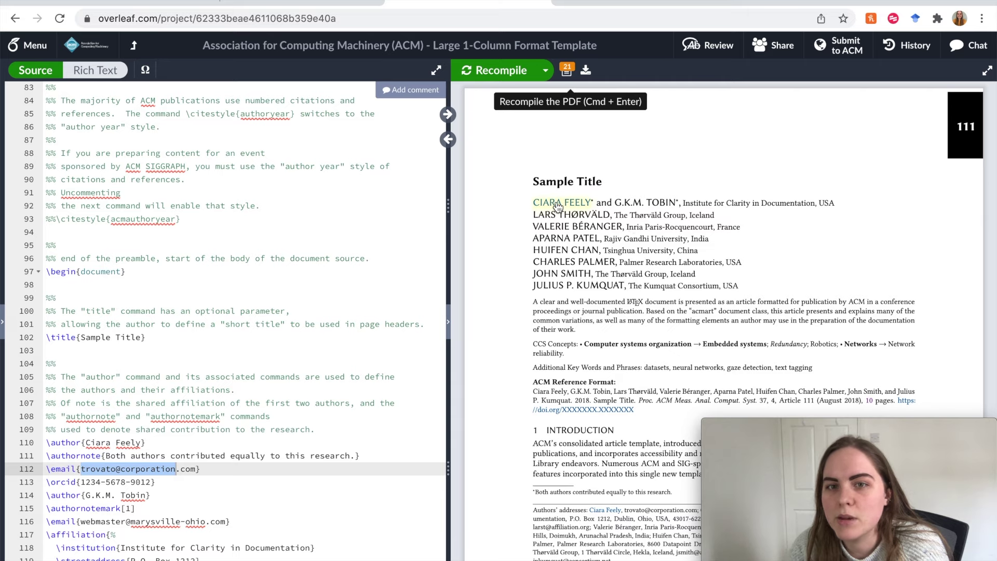
Replace the sample text inside the abstract environment with "Abstract point 1 -"
{"action": "scroll", "coordinate": [275, 260], "scroll_direction": "down", "scroll_amount": 1}
{"action": "scroll", "coordinate": [274, 261], "scroll_direction": "down", "scroll_amount": 10}
{"action": "scroll", "coordinate": [274, 261], "scroll_direction": "down", "scroll_amount": 4}
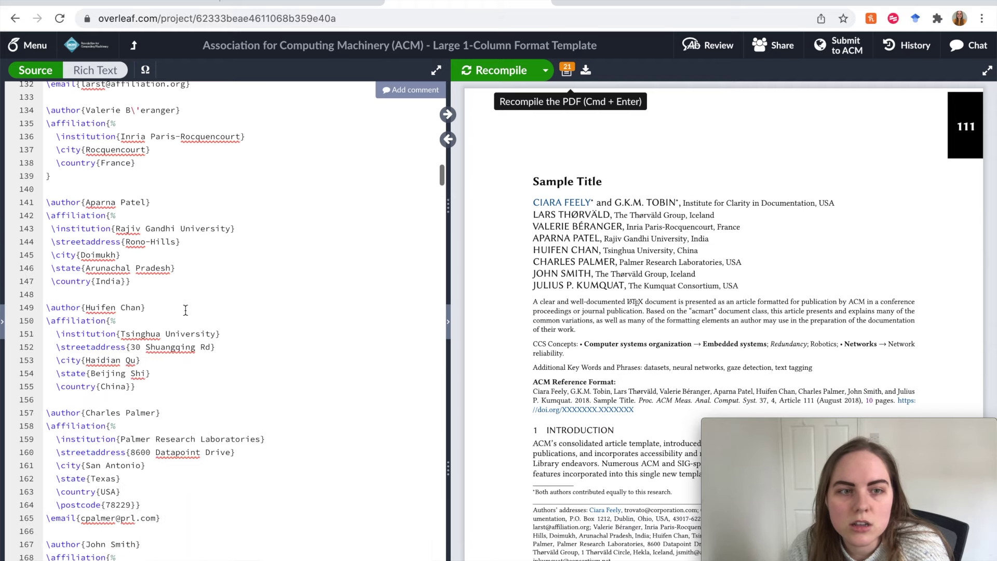
{"action": "scroll", "coordinate": [123, 334], "scroll_direction": "down", "scroll_amount": 5}
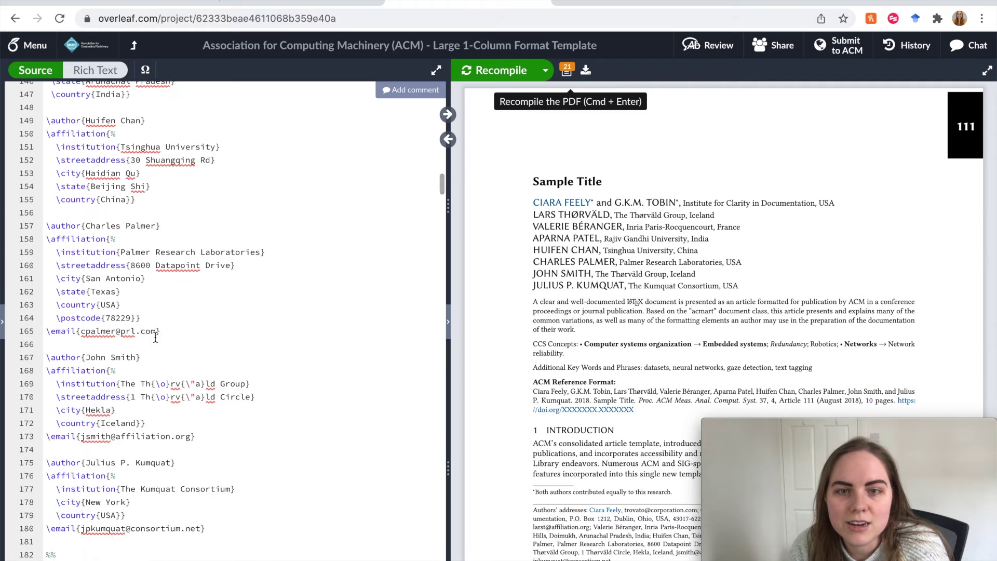
{"action": "scroll", "coordinate": [156, 337], "scroll_direction": "down", "scroll_amount": 9}
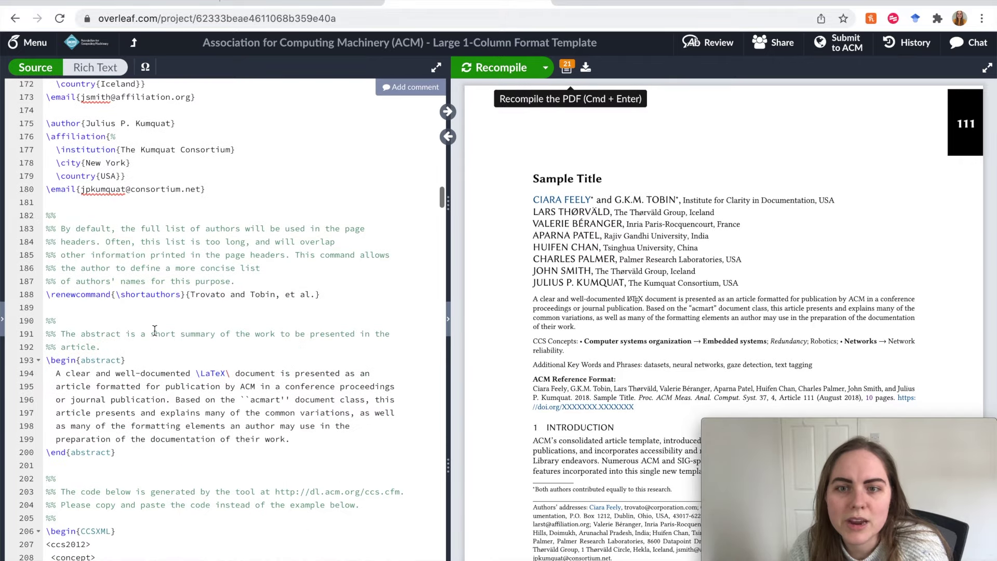
{"action": "scroll", "coordinate": [155, 330], "scroll_direction": "down", "scroll_amount": 3}
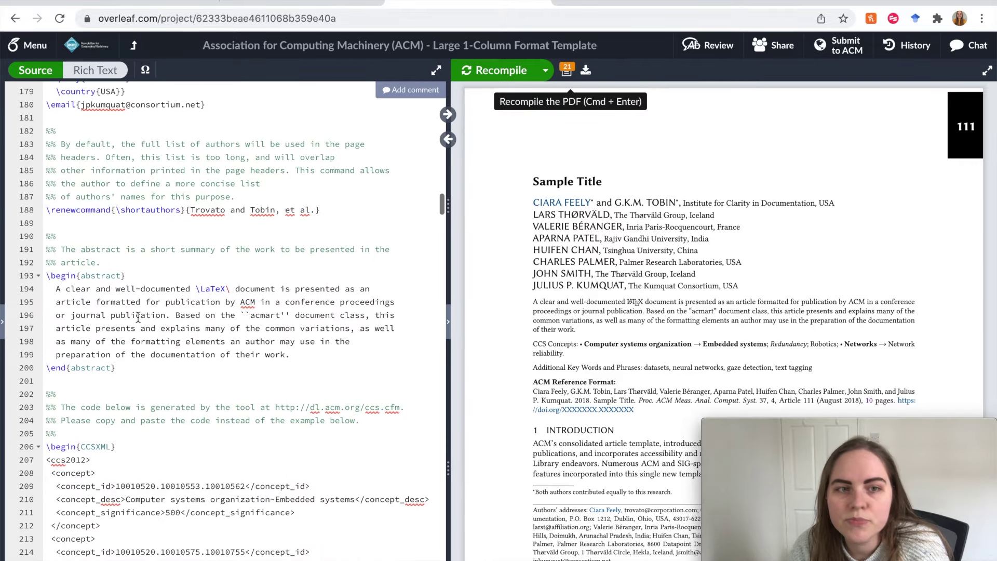
{"action": "scroll", "coordinate": [87, 304], "scroll_direction": "up", "scroll_amount": 3}
{"action": "scroll", "coordinate": [87, 303], "scroll_direction": "down", "scroll_amount": 2}
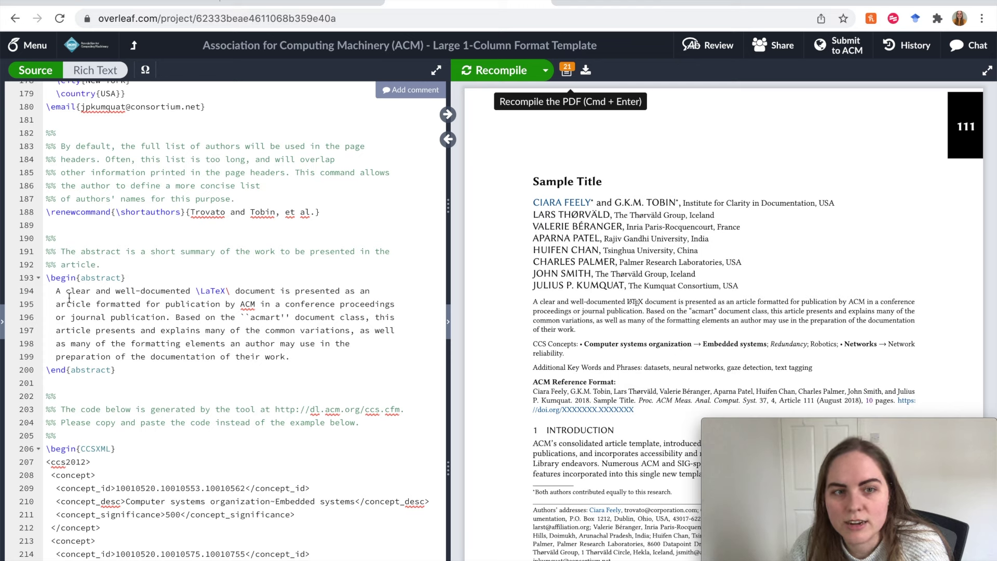
{"action": "left_click_drag", "start_coordinate": [56, 291], "coordinate": [307, 354]}
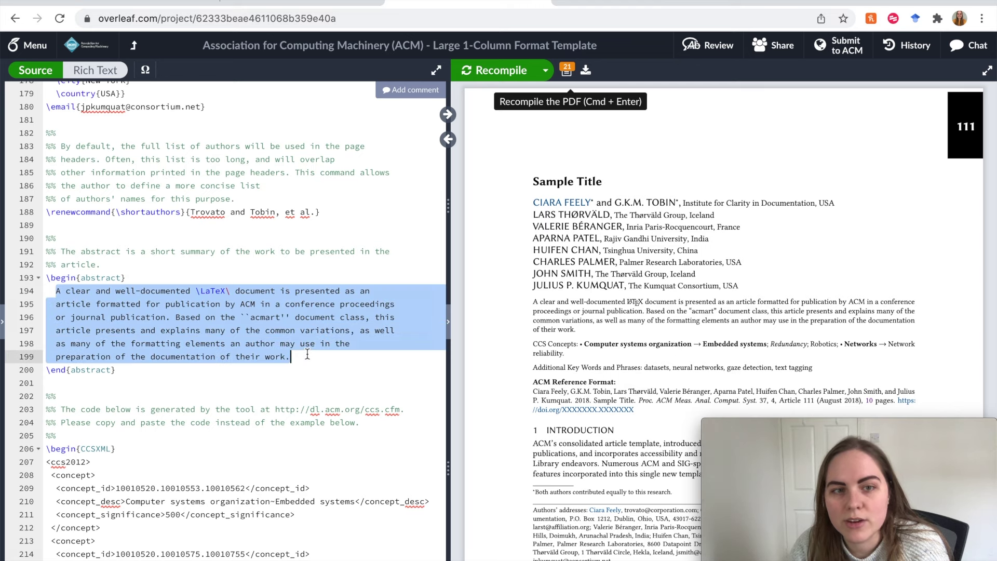
{"action": "key", "text": "BackSpace"}
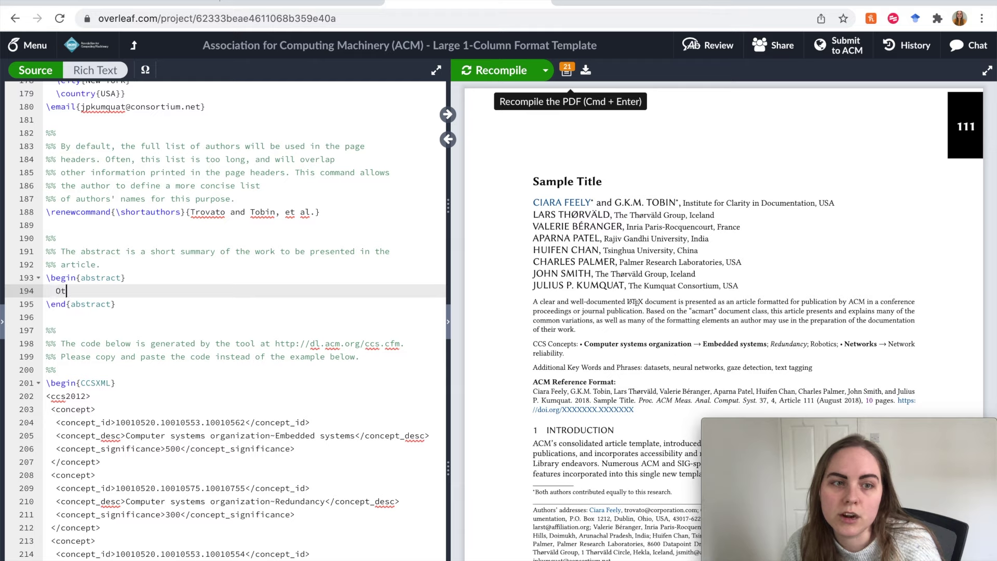
{"action": "type", "text": "abstra"}
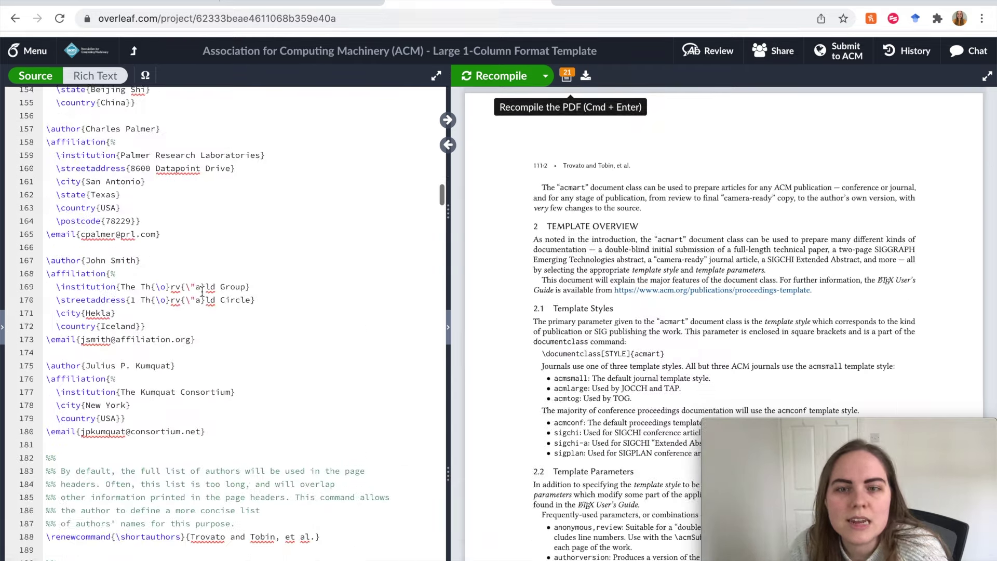
{"action": "scroll", "coordinate": [202, 291], "scroll_direction": "down", "scroll_amount": 7}
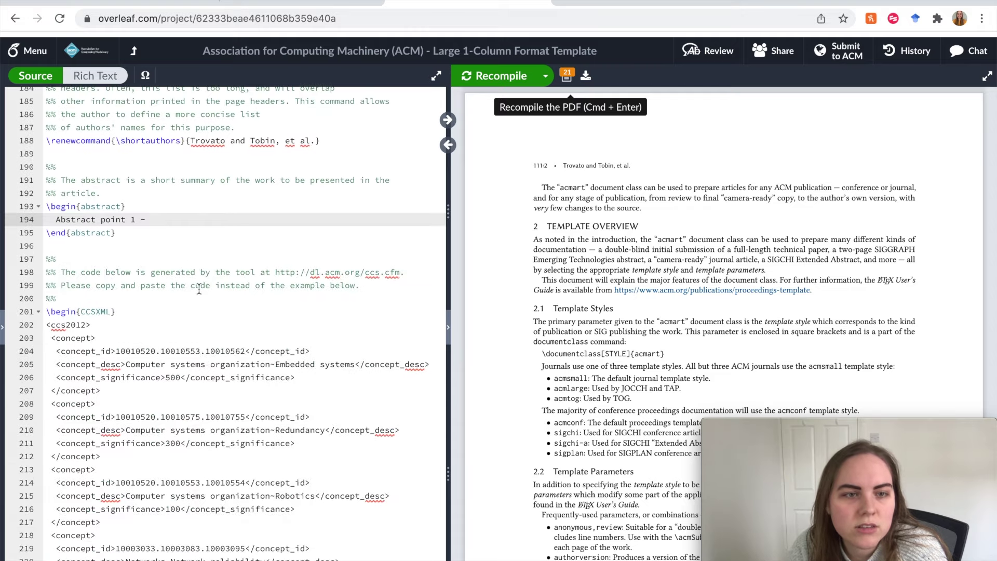
Highlight the CCSXML concepts block in the source and compare it with the CCS Concepts line on the preview's first page
{"action": "left_click_drag", "start_coordinate": [45, 312], "coordinate": [72, 321]}
{"action": "scroll", "coordinate": [74, 316], "scroll_direction": "down", "scroll_amount": 5}
{"action": "scroll", "coordinate": [587, 280], "scroll_direction": "up", "scroll_amount": 10}
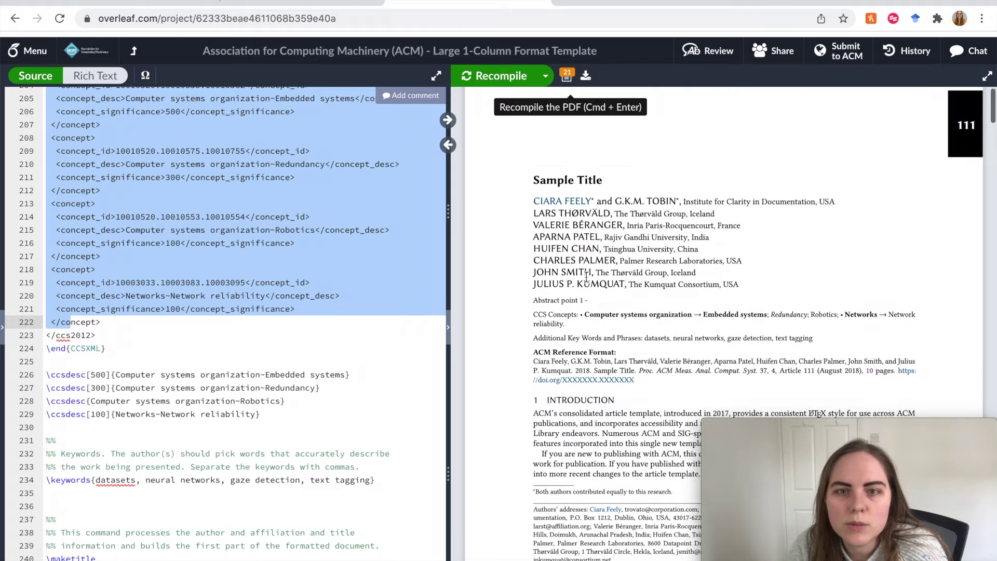
Delete the sample body text between \maketitle and \end{document} and recompile the PDF
{"action": "scroll", "coordinate": [514, 366], "scroll_direction": "down", "scroll_amount": 1}
{"action": "double_click", "coordinate": [513, 367]}
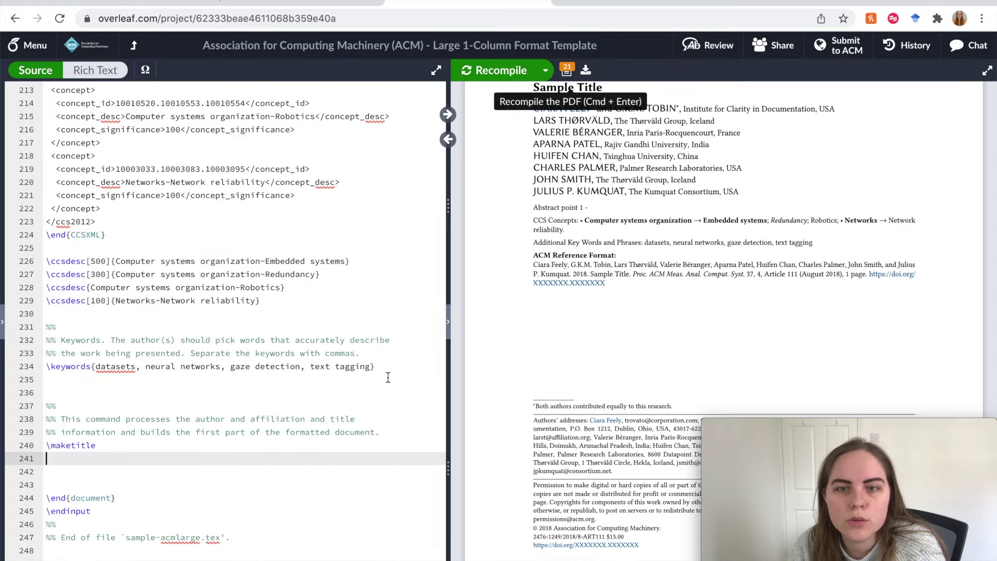
{"action": "scroll", "coordinate": [532, 373], "scroll_direction": "down", "scroll_amount": 1}
{"action": "scroll", "coordinate": [531, 373], "scroll_direction": "up", "scroll_amount": 2}
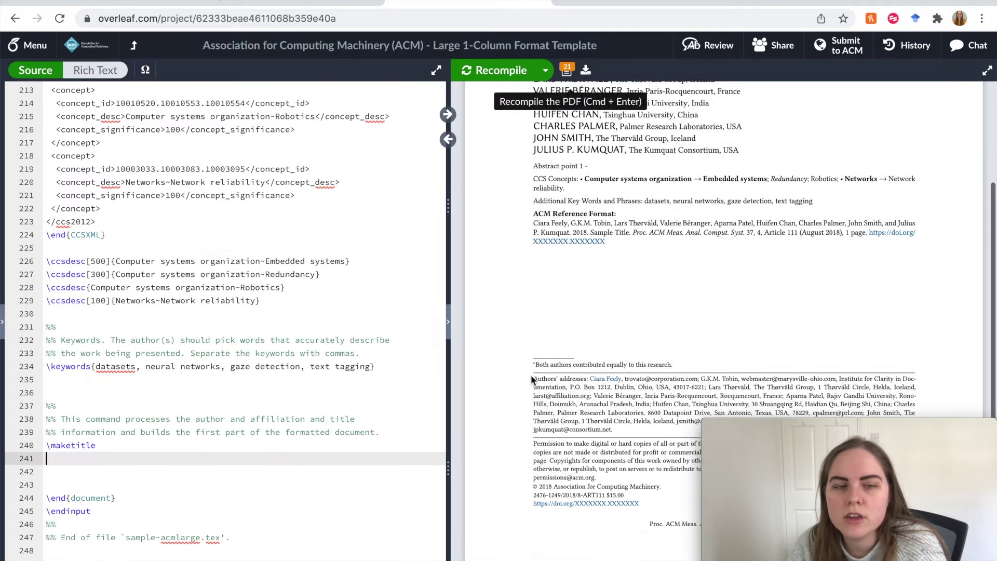
Add \section{Introduction} below \maketitle, recompile the PDF and highlight the new heading in the preview
{"action": "key", "text": "Return"}
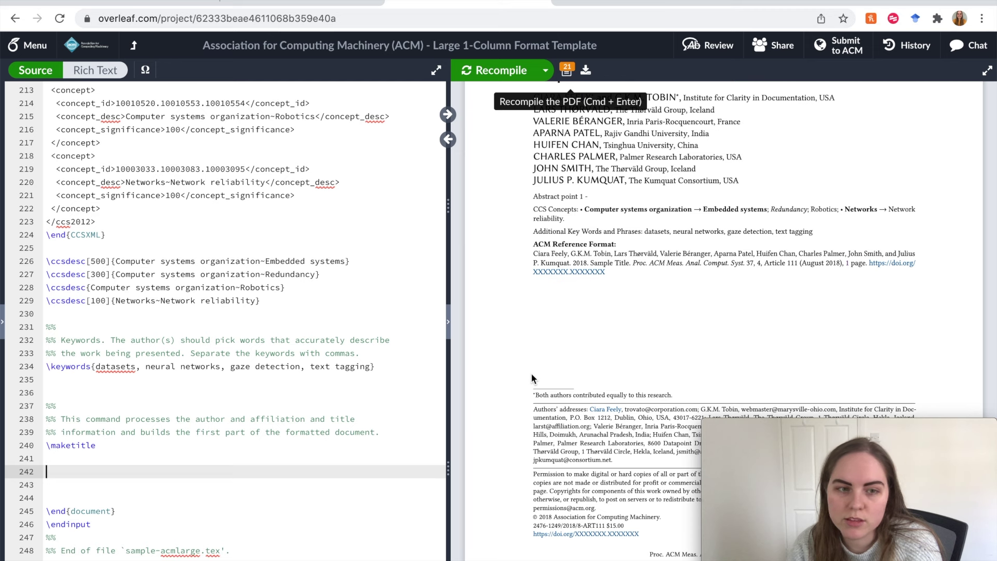
{"action": "type", "text": "\\s"}
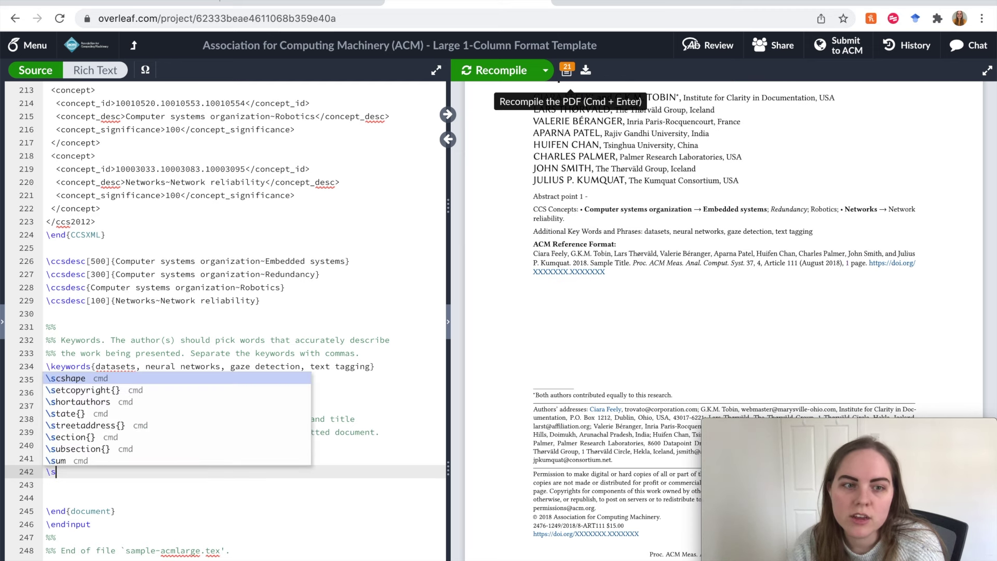
{"action": "type", "text": "ec"}
{"action": "key", "text": "Return"}
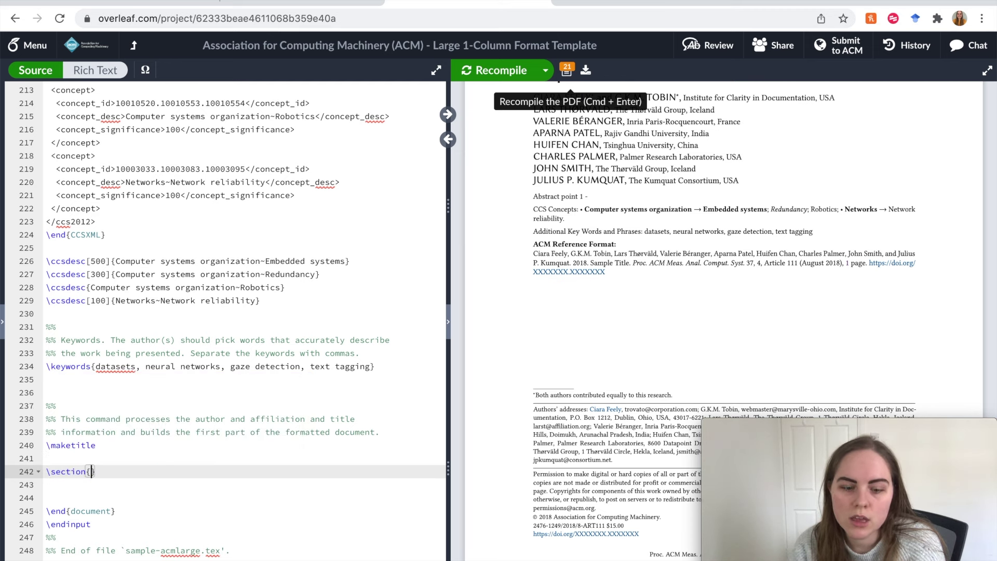
{"action": "type", "text": "Introdc"}
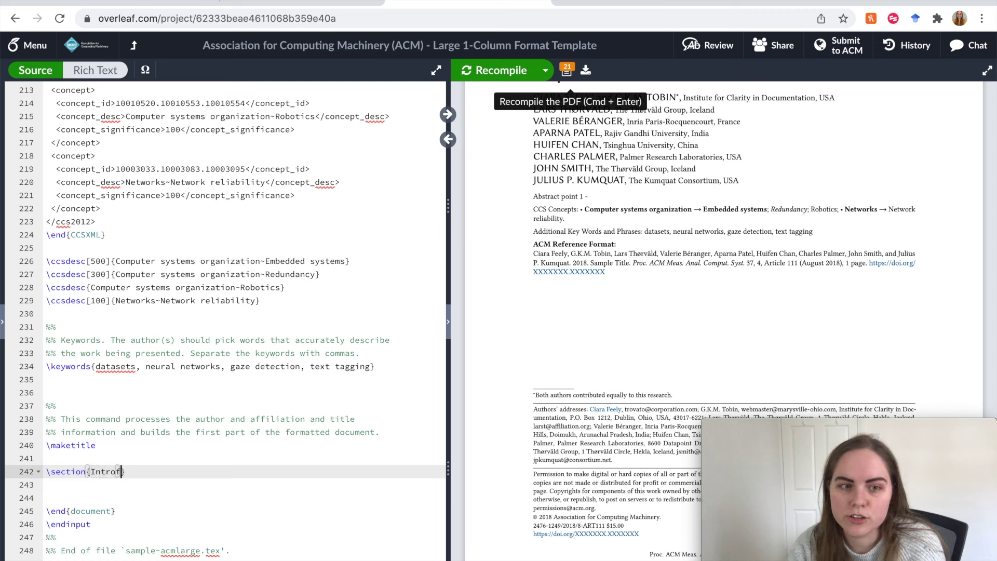
{"action": "key", "text": "BackSpace"}
{"action": "type", "text": "uction"}
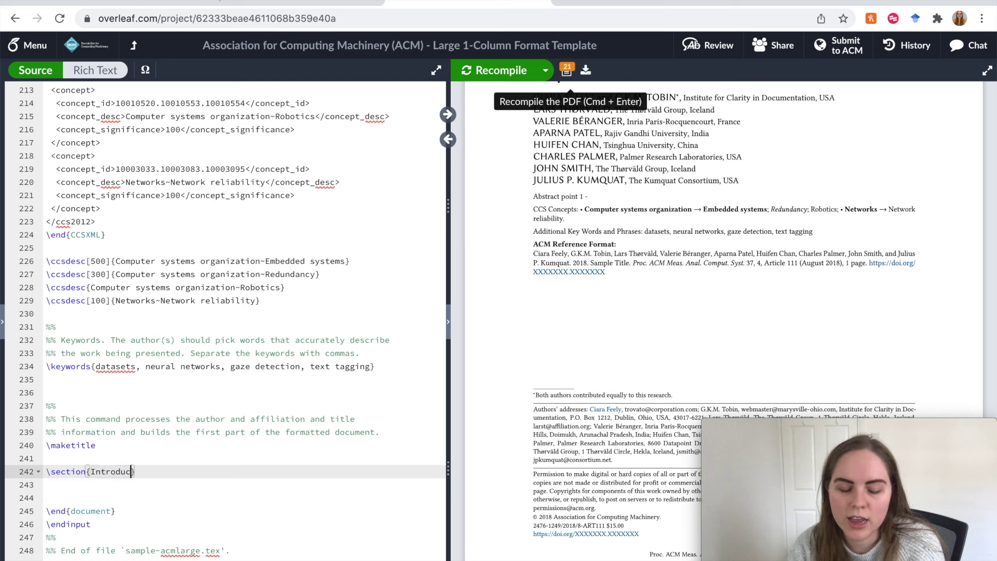
{"action": "key", "text": "super+Return"}
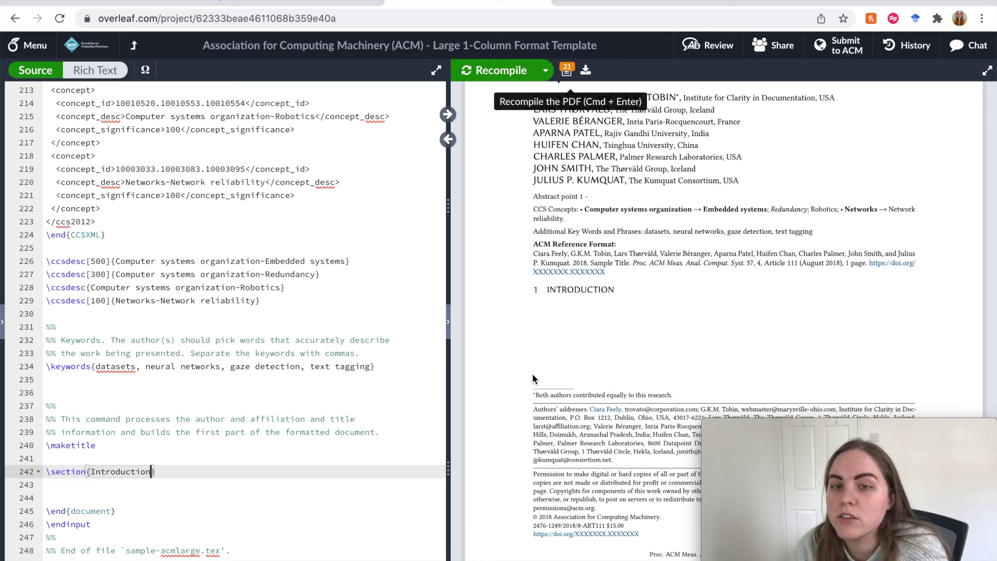
{"action": "double_click", "coordinate": [548, 290]}
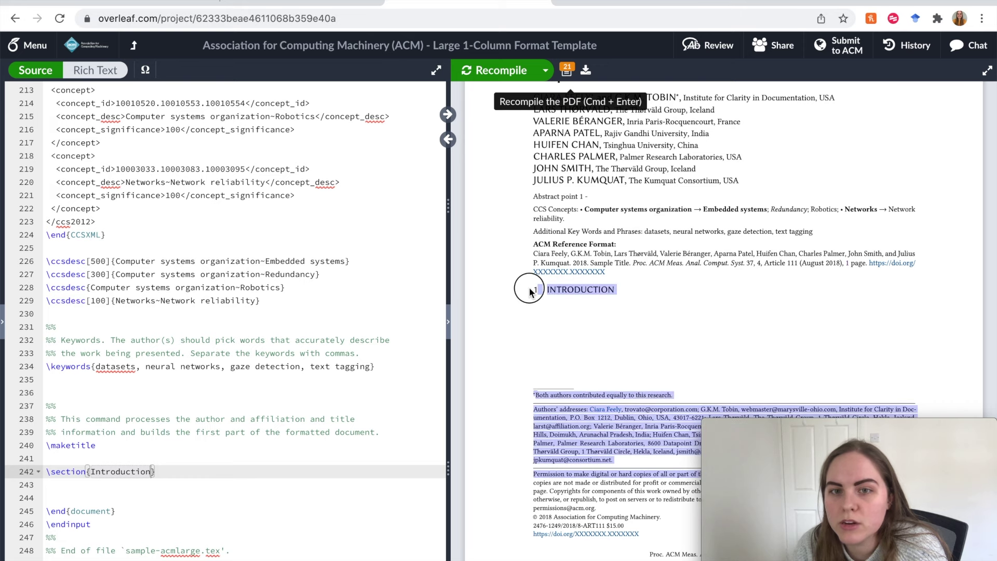
Add the sections Methods, Results, Discussion and Conclusion below the Introduction section and recompile the PDF
{"action": "left_click", "coordinate": [316, 474]}
{"action": "key", "text": "Return"}
{"action": "type", "text": "\\"}
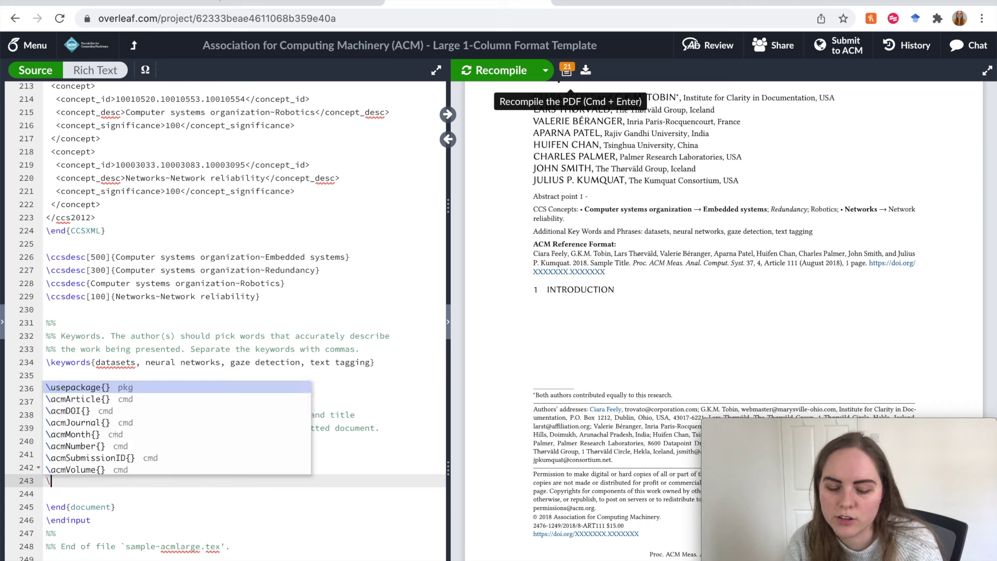
{"action": "type", "text": "sectop"}
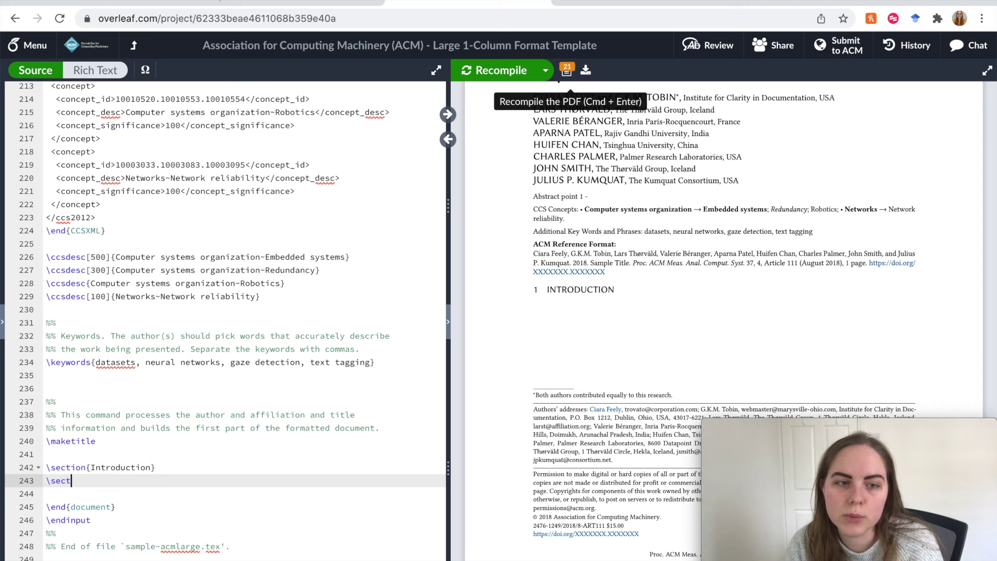
{"action": "key", "text": "BackSpace"}
{"action": "key", "text": "BackSpace"}
{"action": "key", "text": "BackSpace"}
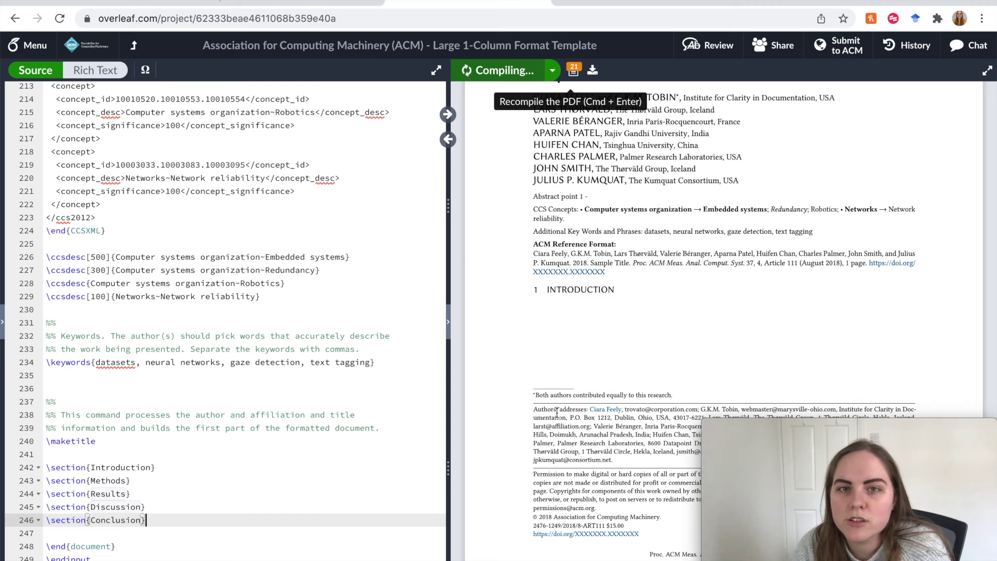
{"action": "scroll", "coordinate": [555, 408], "scroll_direction": "up", "scroll_amount": 1}
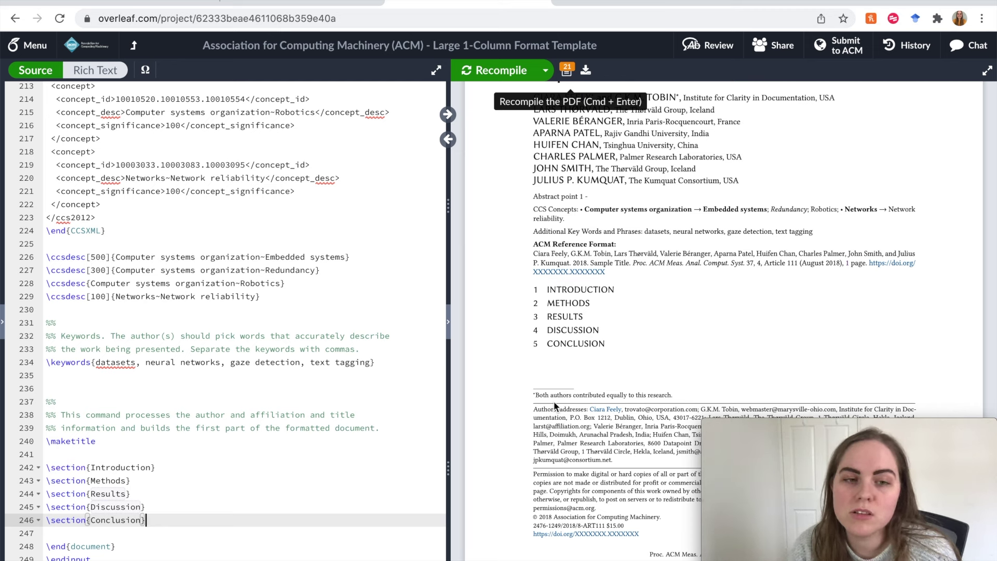
Check the numbered section headings in the PDF preview, highlighting from the Methods heading onward
{"action": "scroll", "coordinate": [545, 348], "scroll_direction": "up", "scroll_amount": 2}
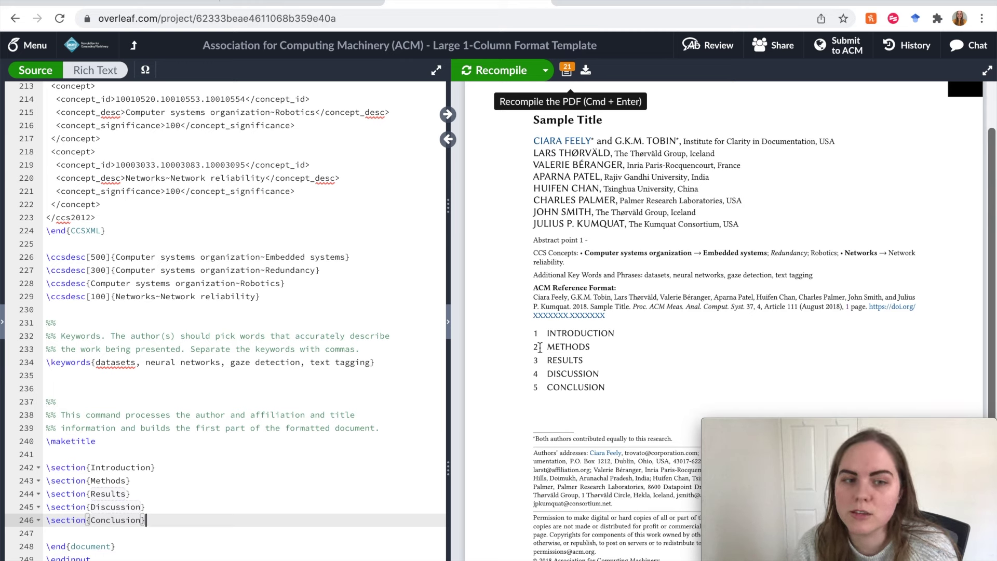
{"action": "left_click", "coordinate": [535, 346]}
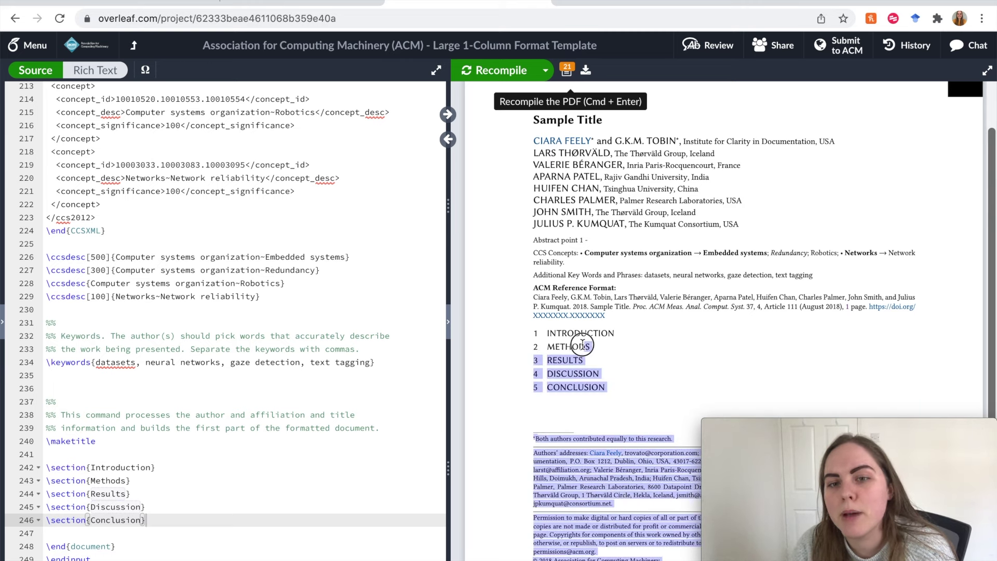
{"action": "left_click", "coordinate": [550, 348]}
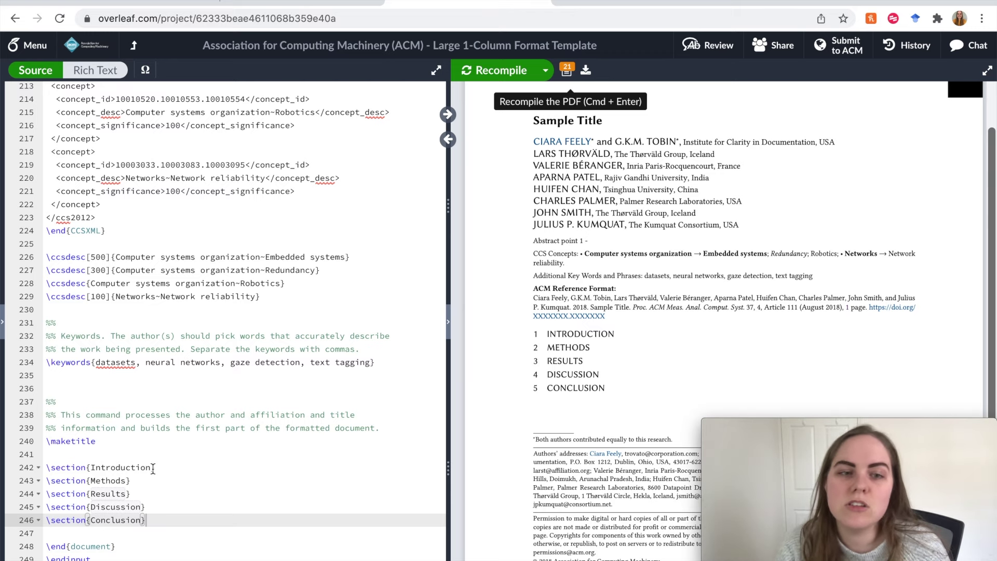
Add \subsection{Result 1} directly below the Results section in the source
{"action": "scroll", "coordinate": [139, 395], "scroll_direction": "down", "scroll_amount": 2}
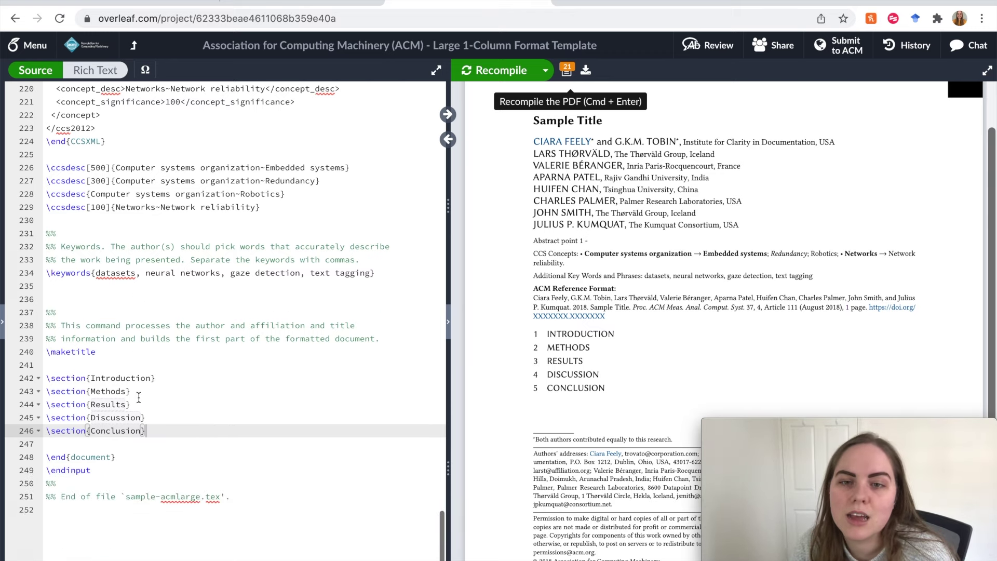
{"action": "left_click", "coordinate": [218, 376]}
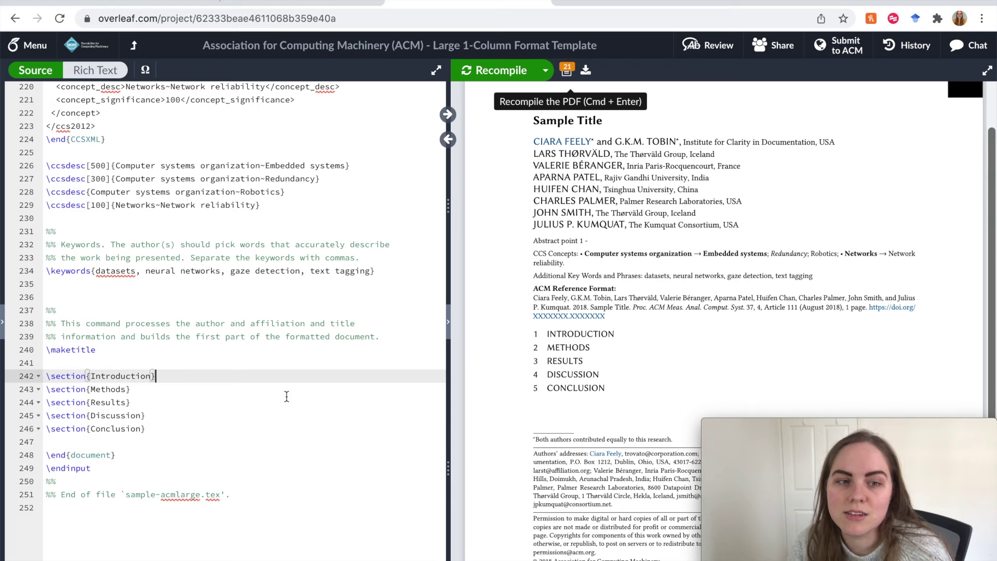
{"action": "left_click", "coordinate": [344, 397]}
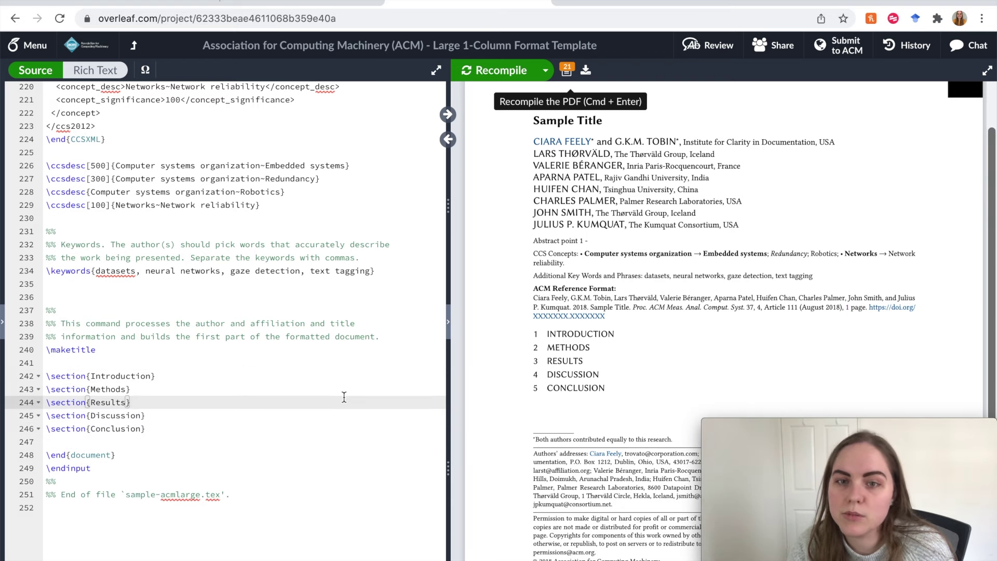
{"action": "key", "text": "Return"}
{"action": "type", "text": "\\s"}
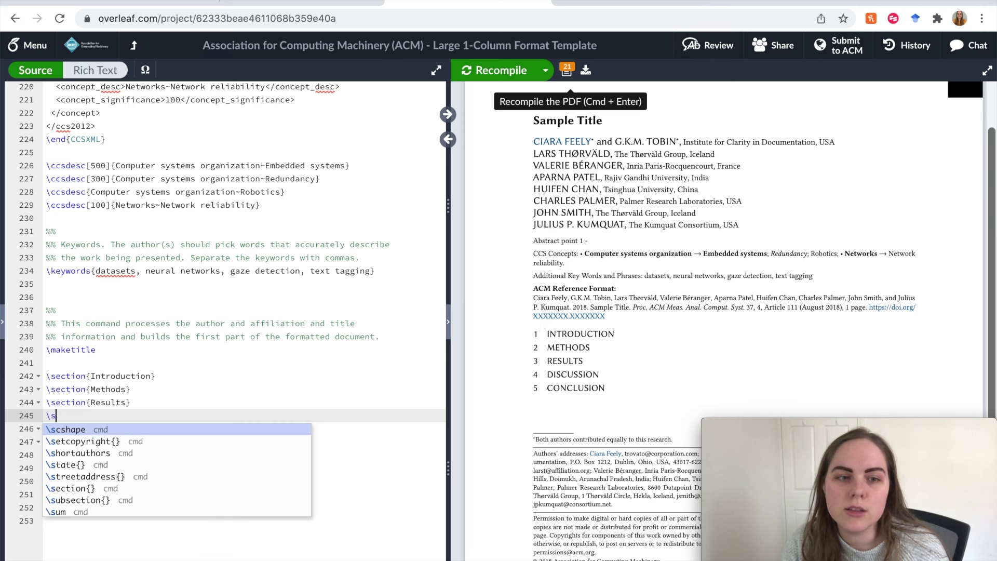
{"action": "type", "text": "ubs"}
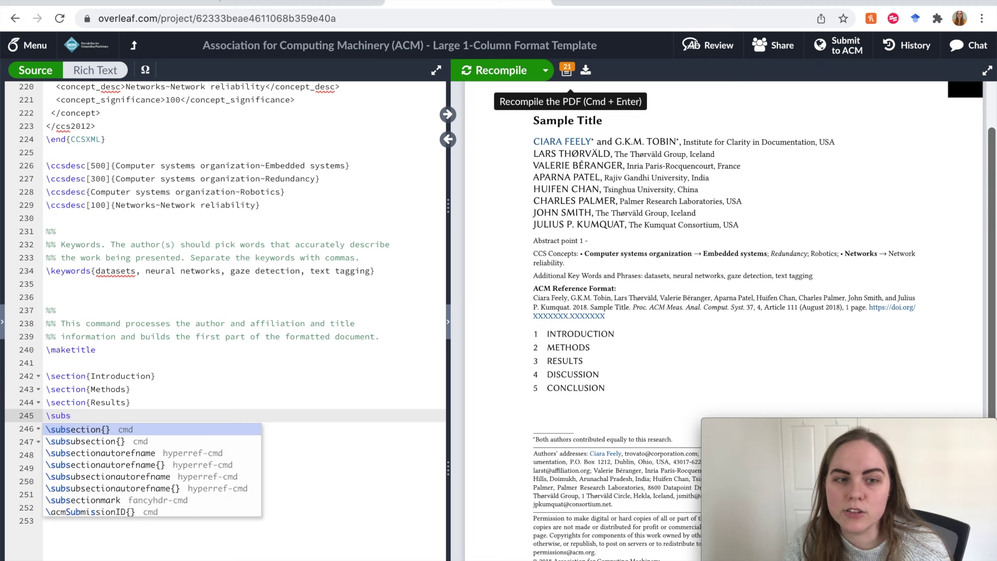
{"action": "key", "text": "Return"}
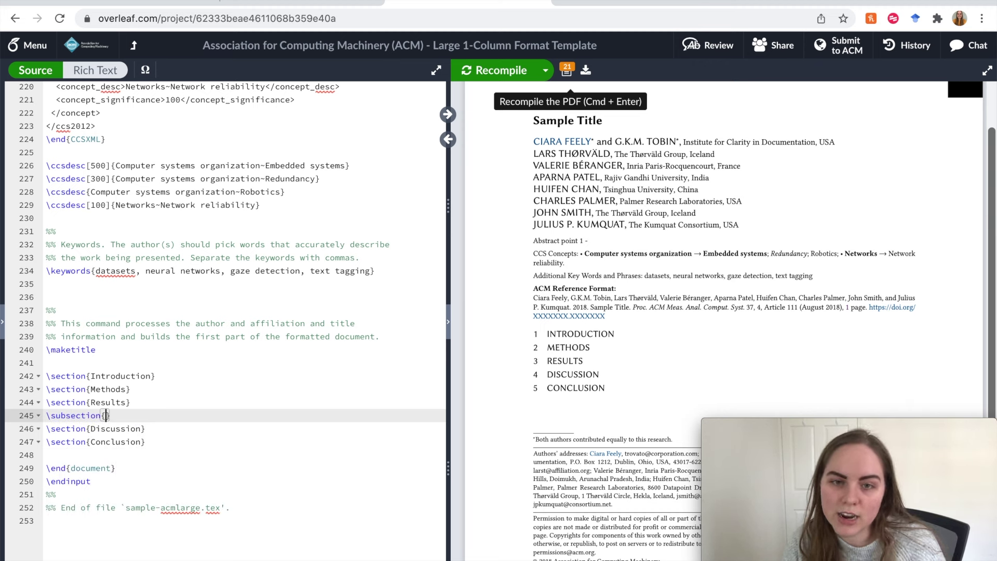
{"action": "type", "text": "Result 1"}
{"action": "key", "text": "Right"}
Add a \subsubsection named "Sub Result A" below the Result 1 subsection
{"action": "key", "text": "Return"}
{"action": "type", "text": "\\subse"}
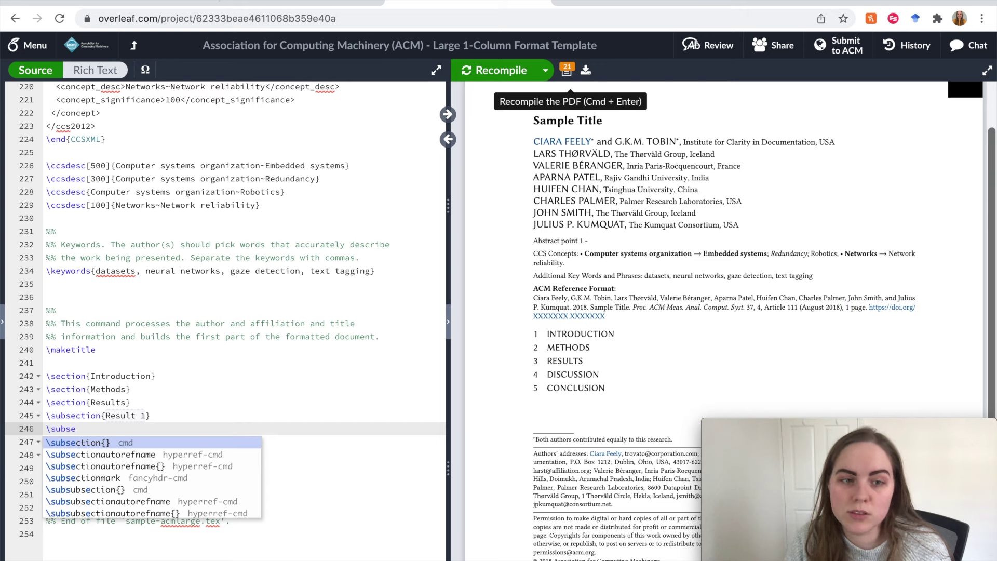
{"action": "key", "text": "BackSpace"}
{"action": "type", "text": "ub"}
{"action": "key", "text": "Return"}
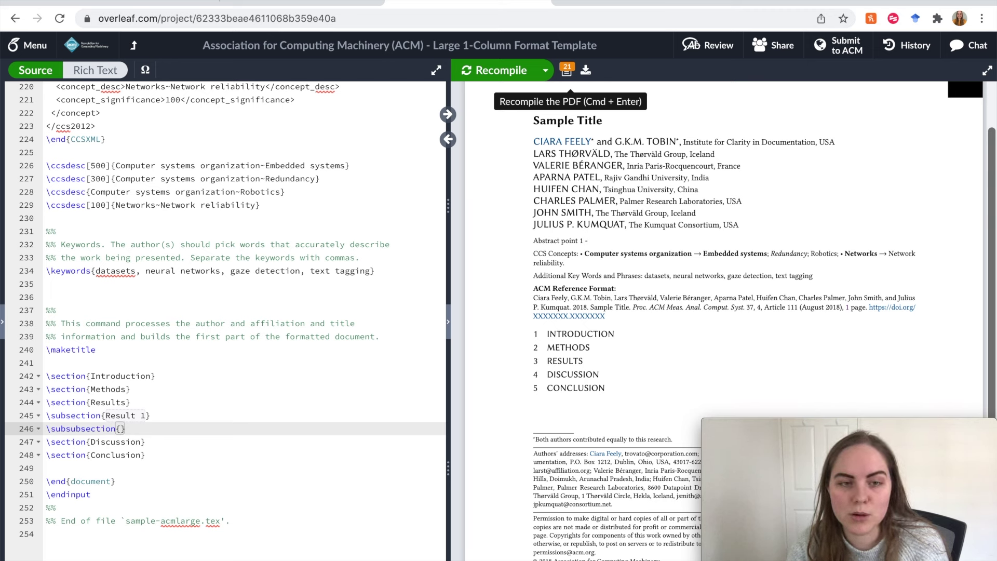
Add \subsubsection{Sub Result B} below Sub Result A, recompile and check the nested heading numbering in the preview
{"action": "key", "text": "End"}
{"action": "key", "text": "Return"}
{"action": "type", "text": "\\subsub"}
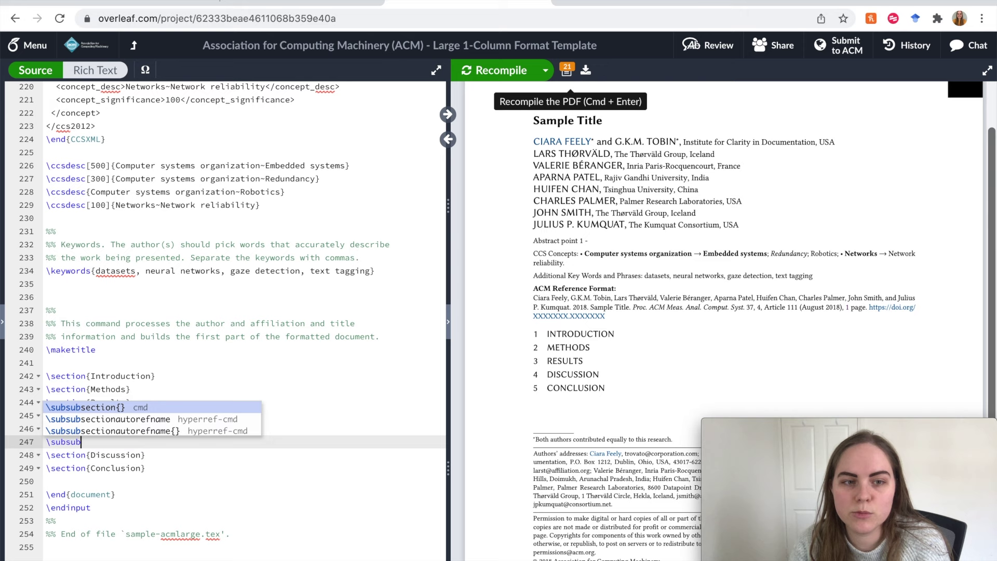
{"action": "key", "text": "Return"}
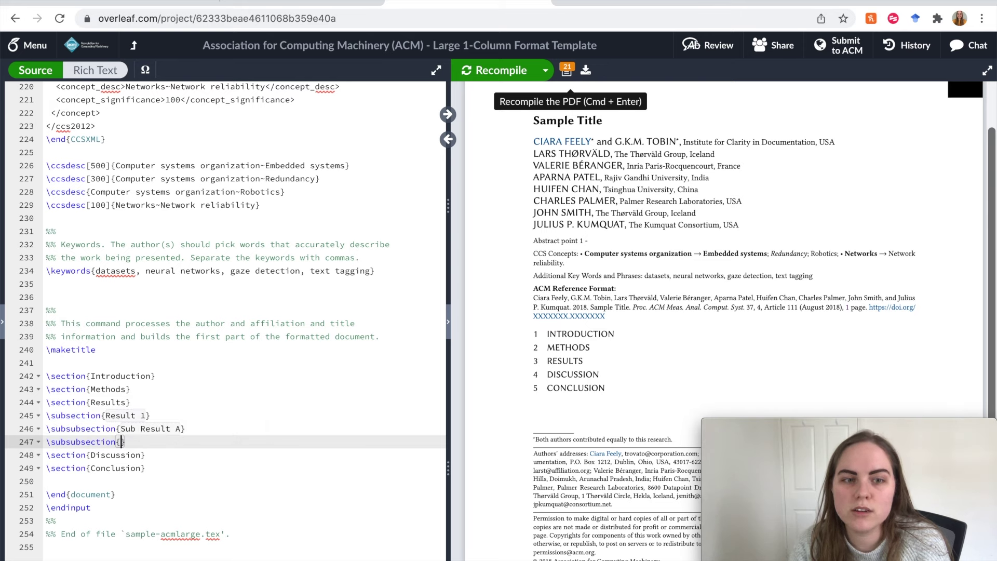
{"action": "type", "text": "Sub R"}
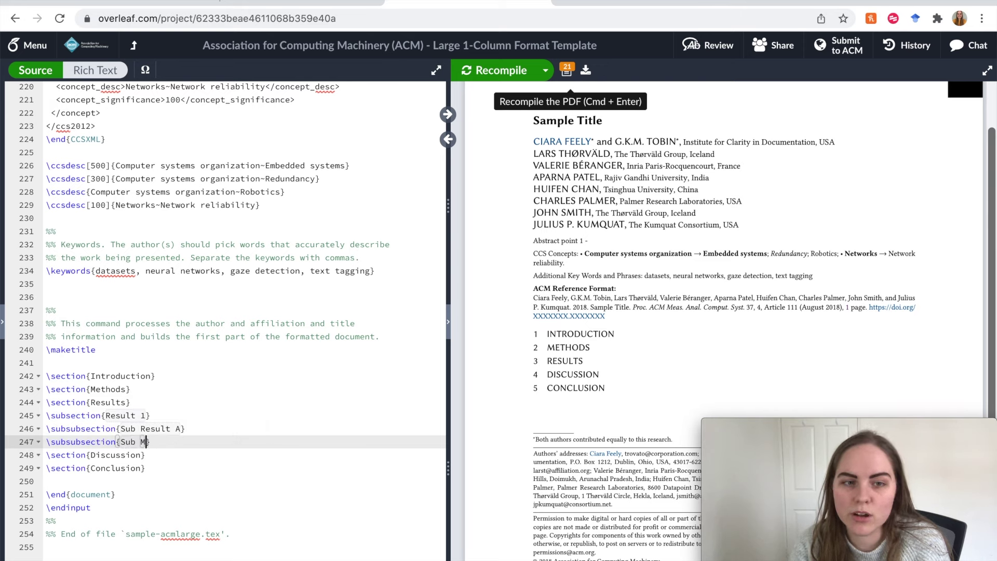
{"action": "type", "text": "esult B"}
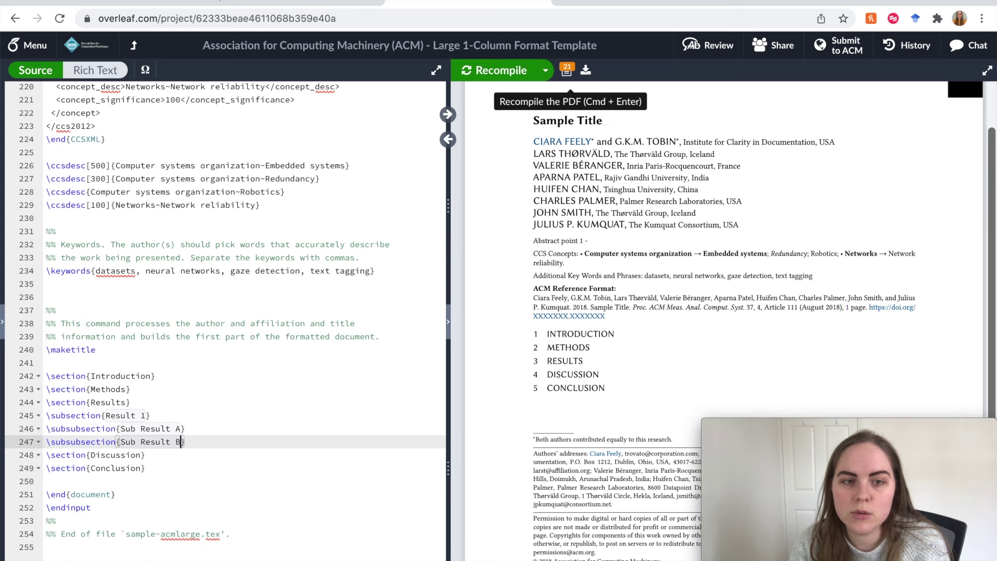
{"action": "key", "text": "super+Return"}
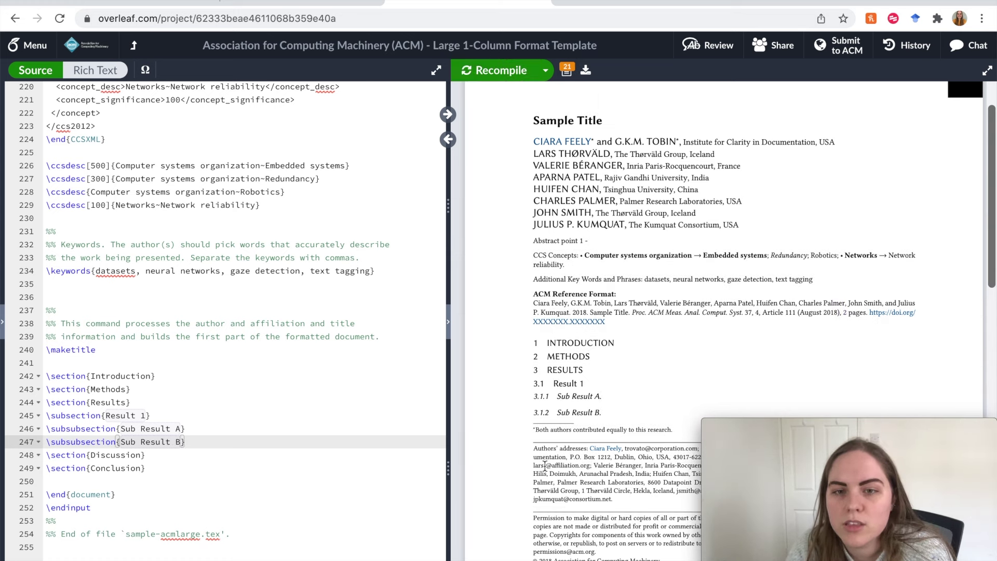
{"action": "left_click", "coordinate": [560, 387]}
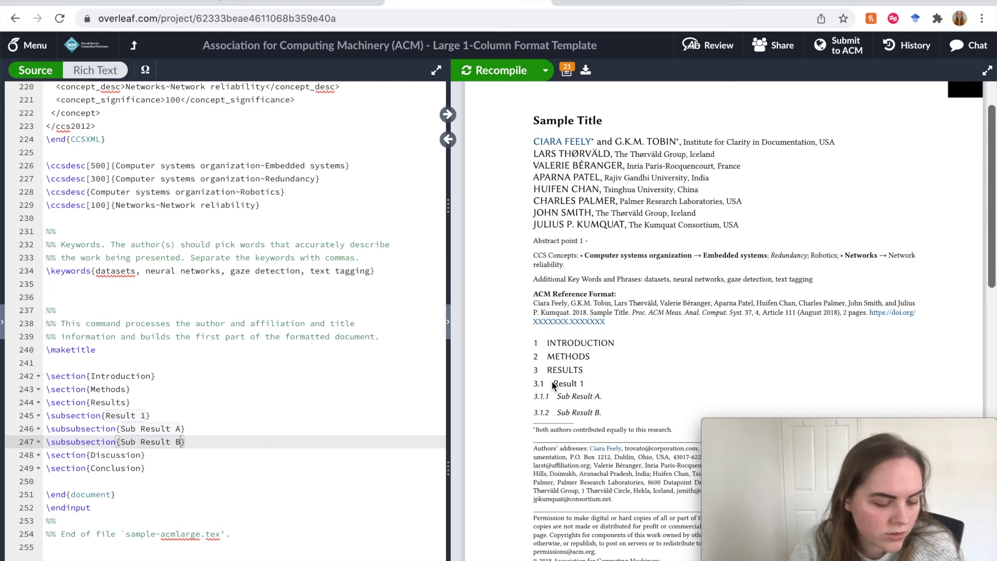
Insert \label{Results} on a new line directly below the Results section command
{"action": "left_click", "coordinate": [300, 309]}
{"action": "key", "text": "Return"}
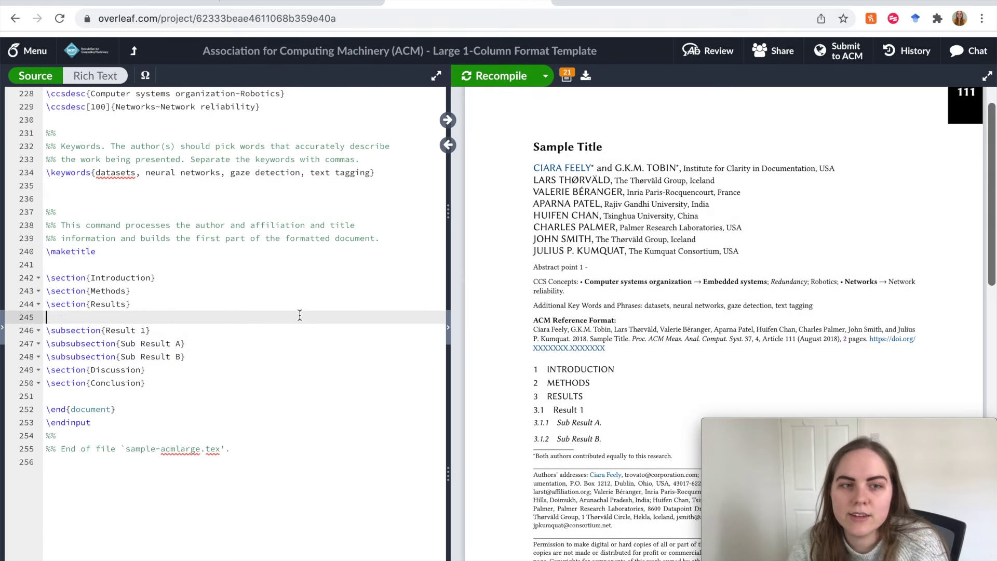
{"action": "type", "text": "\\"}
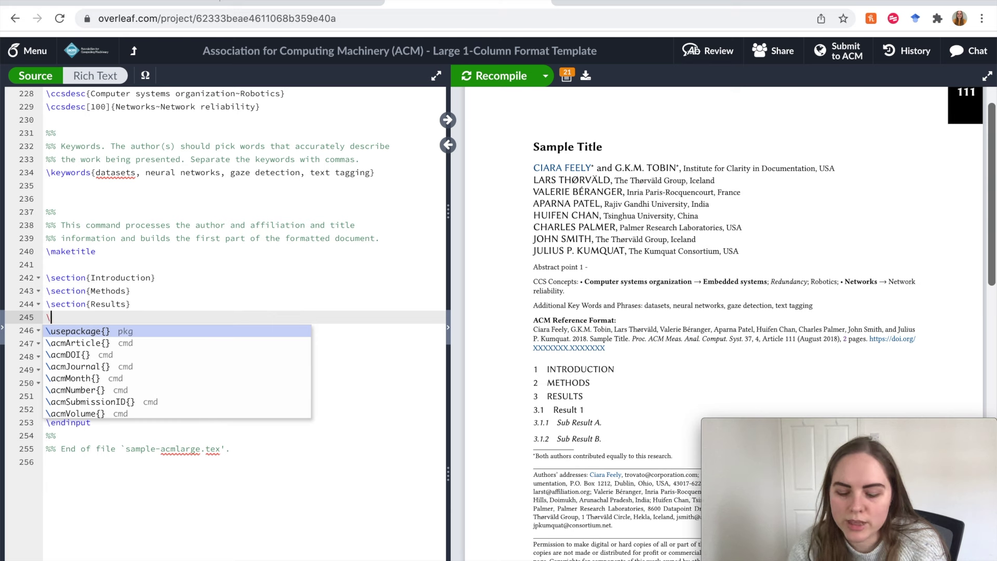
{"action": "type", "text": "label{}"}
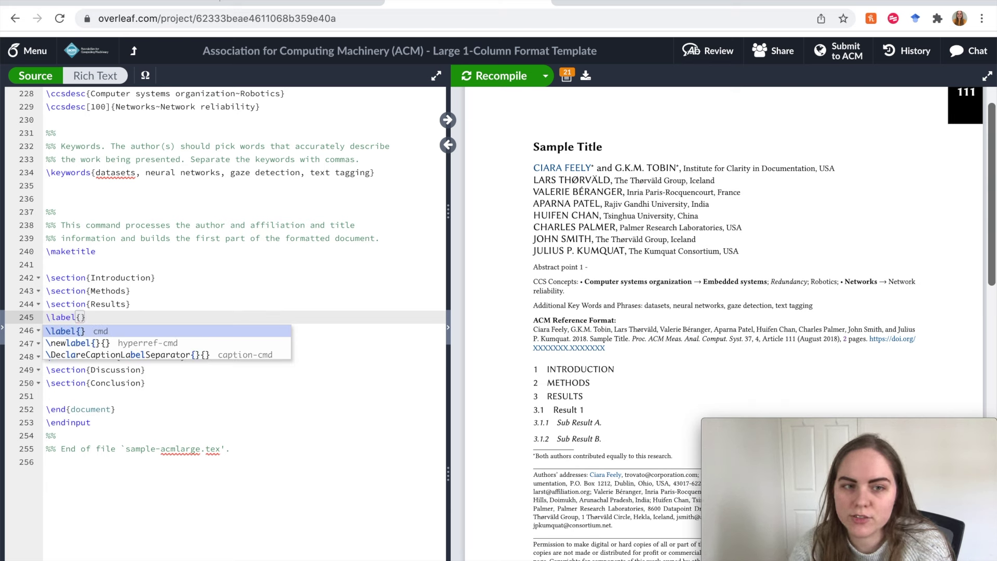
{"action": "type", "text": "Results"}
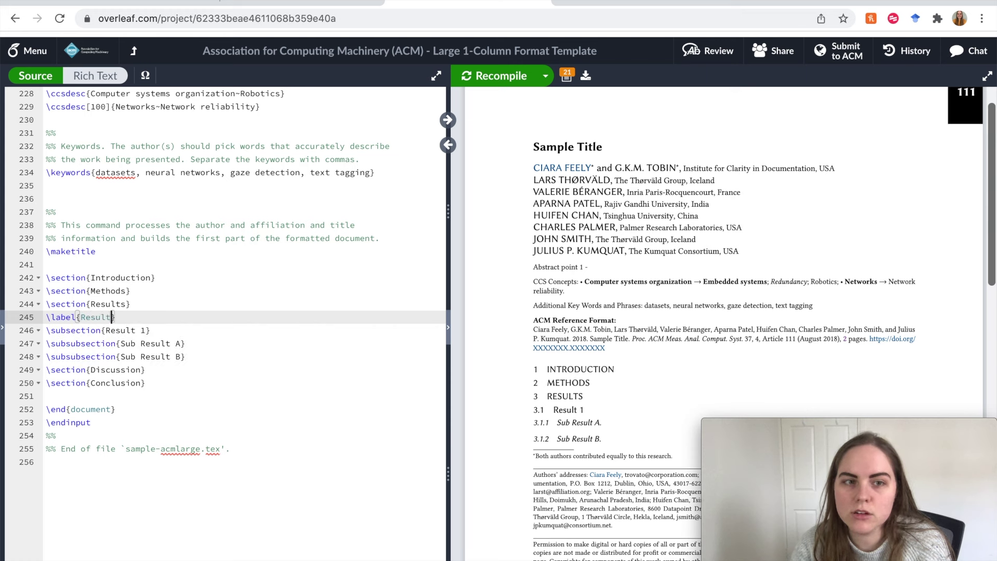
{"action": "left_click", "coordinate": [121, 317]}
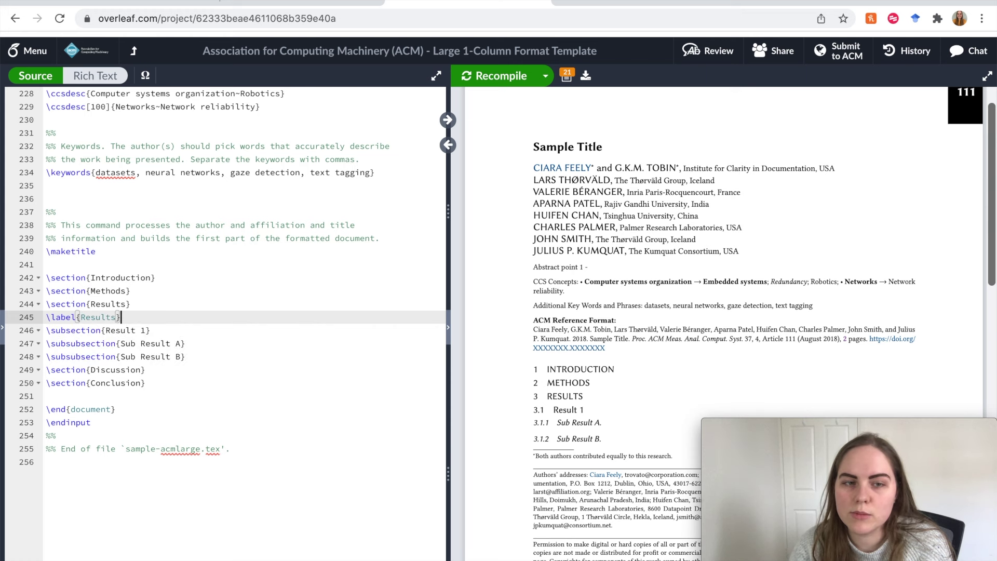
{"action": "left_click", "coordinate": [203, 291]}
{"action": "key", "text": "Return"}
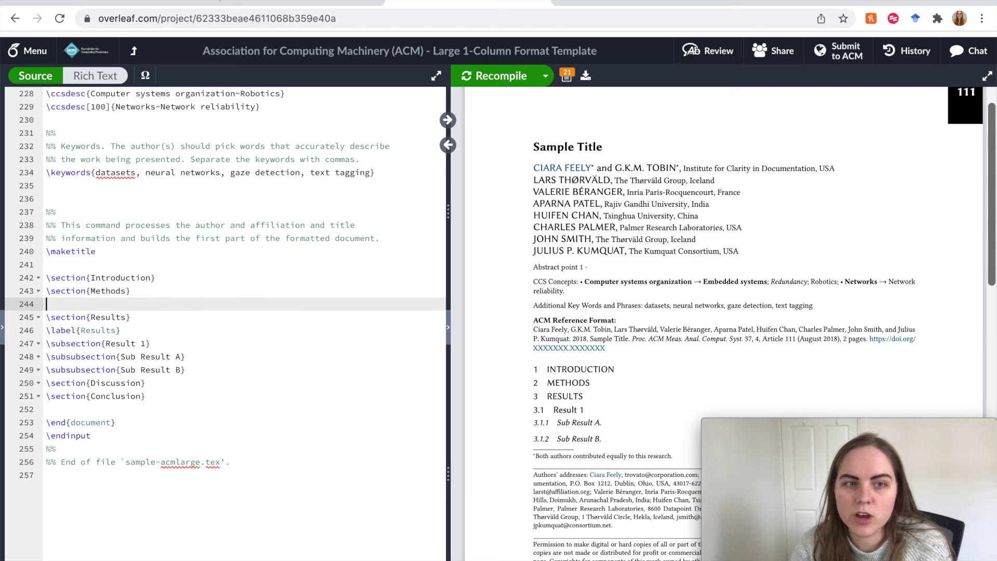
{"action": "key", "text": "BackSpace"}
Add the line "As per Section \ref{Results}" directly below the Discussion section command
{"action": "left_click_drag", "start_coordinate": [205, 384], "coordinate": [214, 366]}
{"action": "left_click", "coordinate": [214, 367]}
{"action": "key", "text": "Return"}
{"action": "type", "text": "As pe"}
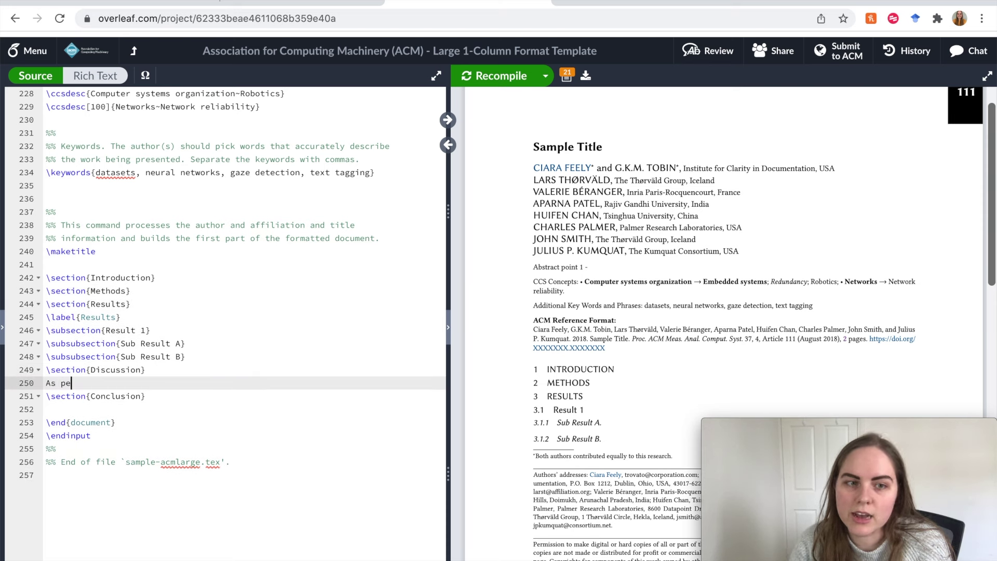
{"action": "type", "text": "r Section "}
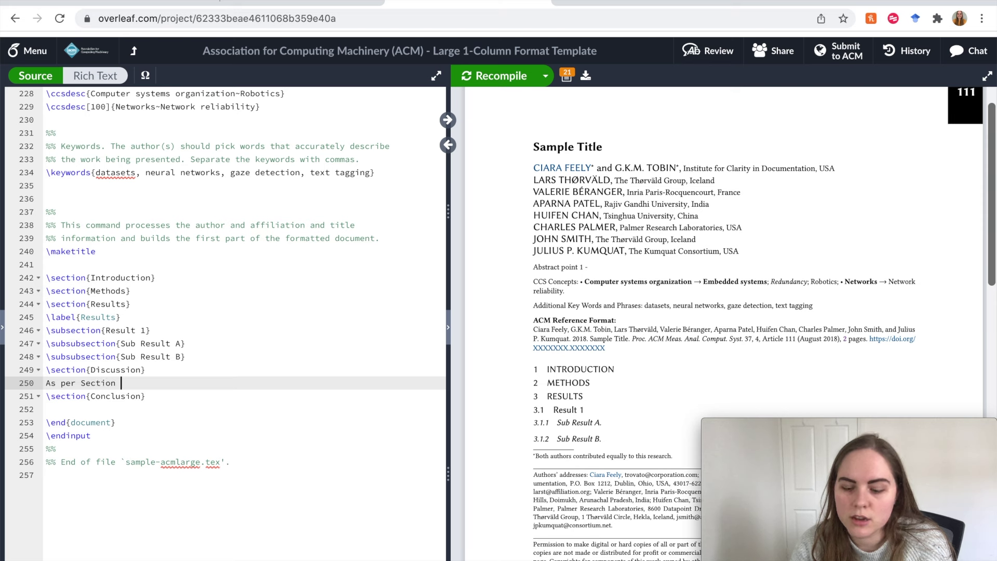
{"action": "type", "text": "\\ref{"}
{"action": "key", "text": "Return"}
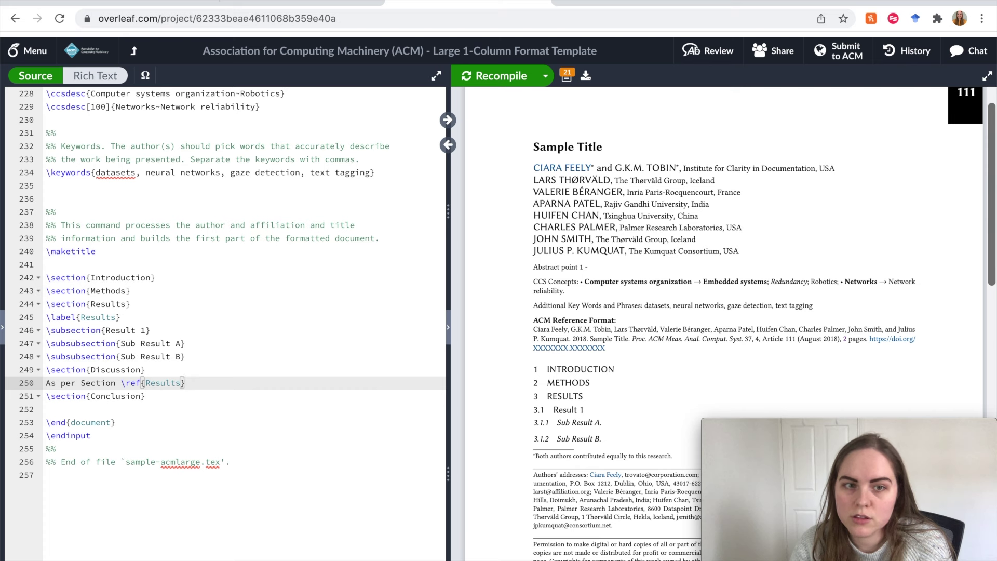
Prefix both the Results section label and its reference under Discussion with "Sec:", giving Sec:Results
{"action": "left_click", "coordinate": [81, 318]}
{"action": "type", "text": "Sec:"}
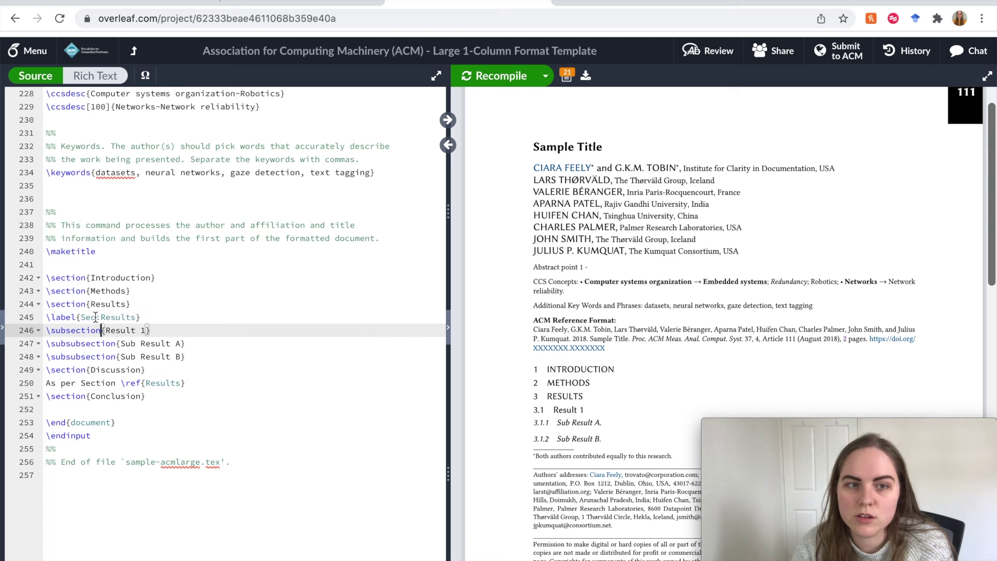
{"action": "left_click", "coordinate": [146, 382]}
{"action": "type", "text": "Sec:"}
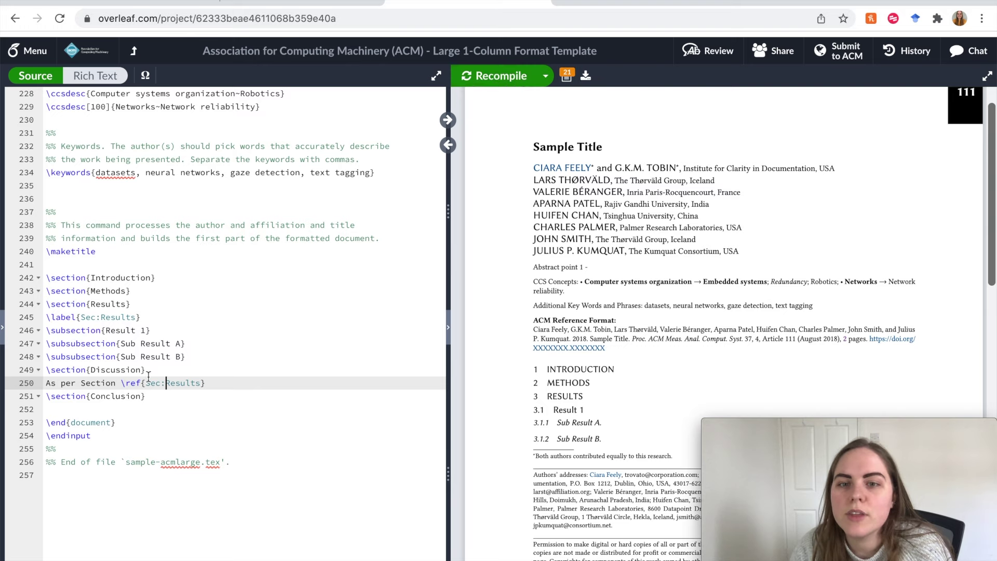
Recompile, inspect the section reference under Discussion in the PDF preview, follow its link and compare it with the \ref command in the source
{"action": "scroll", "coordinate": [193, 200], "scroll_direction": "down", "scroll_amount": 2}
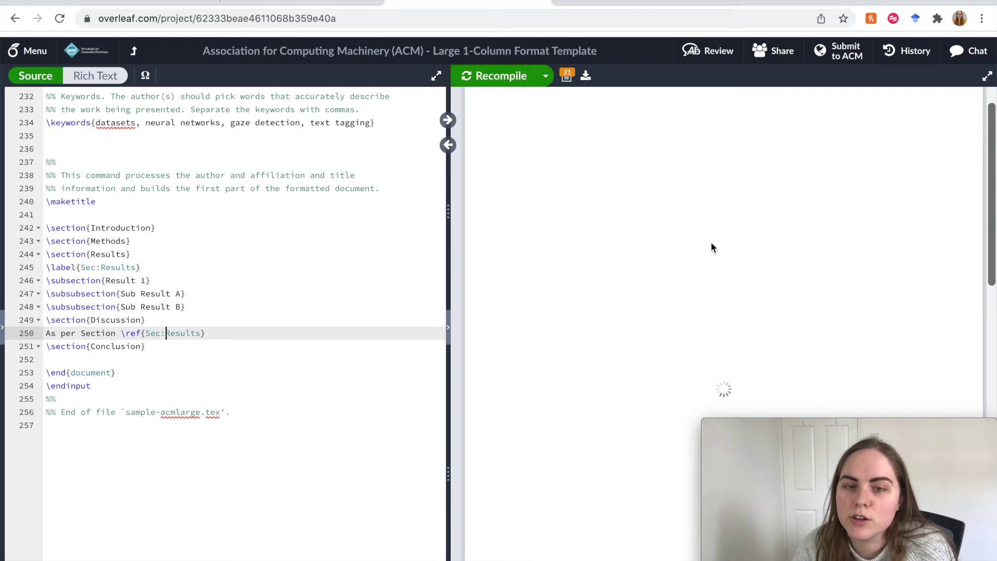
{"action": "scroll", "coordinate": [711, 242], "scroll_direction": "down", "scroll_amount": 2}
{"action": "scroll", "coordinate": [712, 241], "scroll_direction": "down", "scroll_amount": 8}
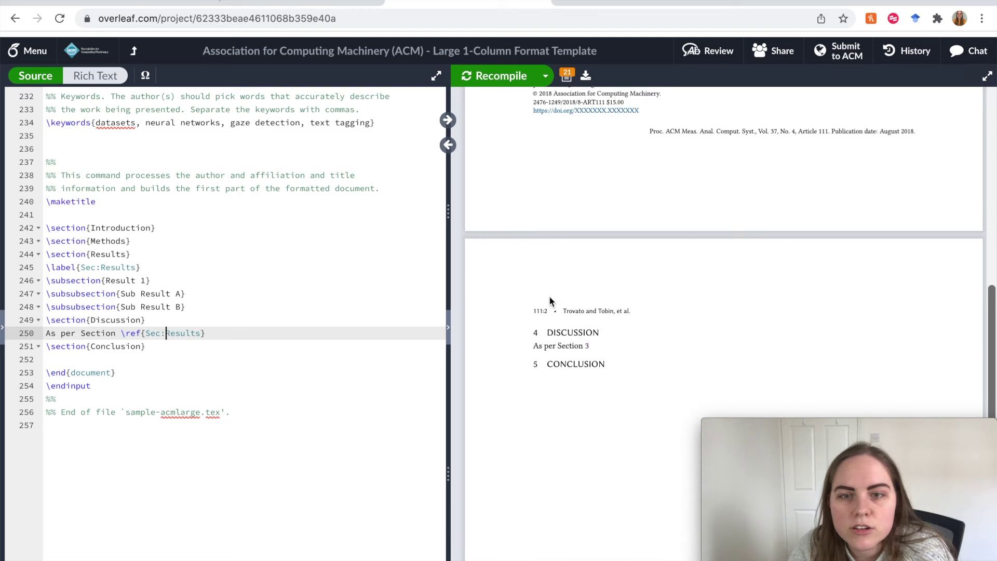
{"action": "double_click", "coordinate": [588, 344]}
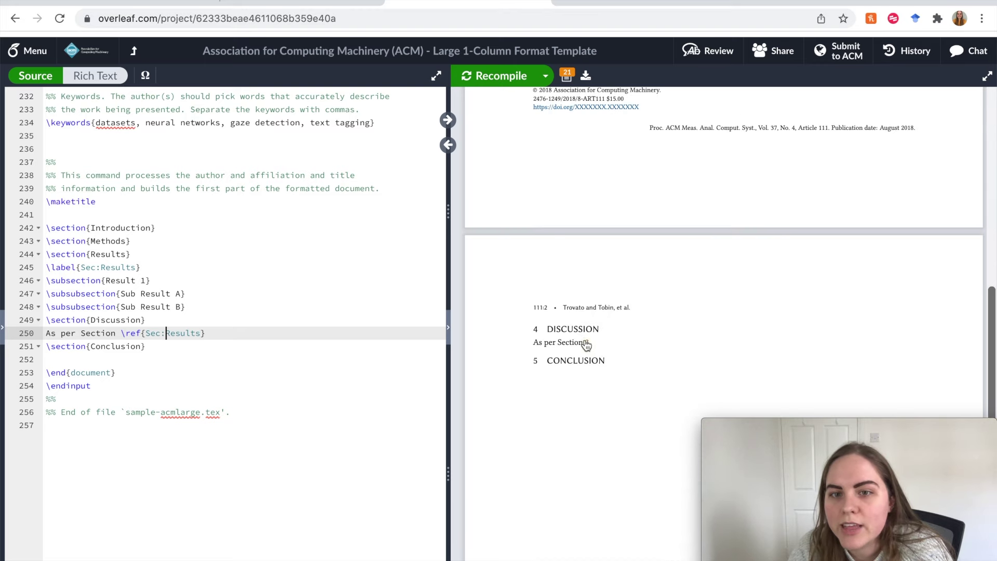
{"action": "scroll", "coordinate": [588, 342], "scroll_direction": "down", "scroll_amount": 2}
{"action": "scroll", "coordinate": [588, 333], "scroll_direction": "down", "scroll_amount": 3}
{"action": "left_click", "coordinate": [587, 287]}
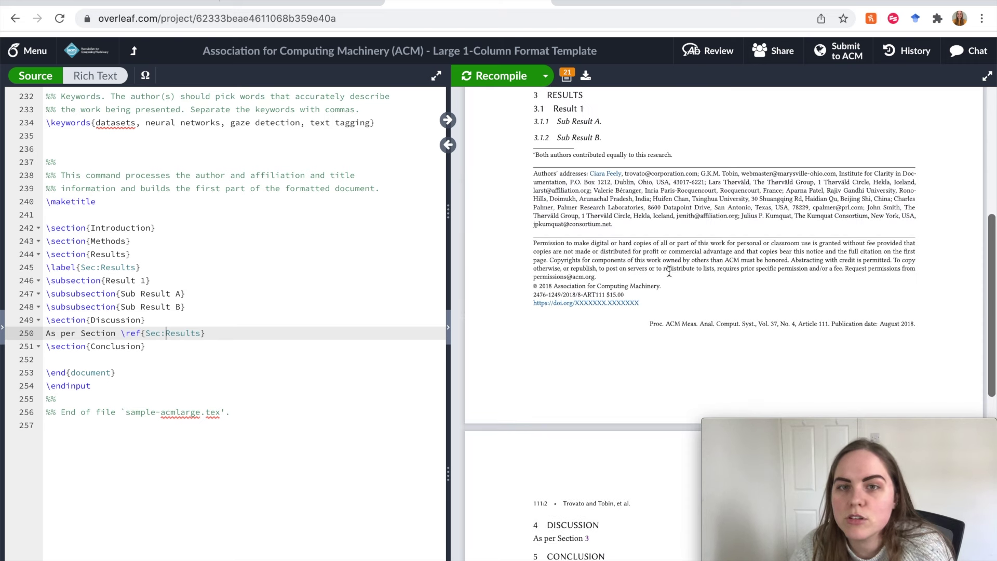
{"action": "scroll", "coordinate": [669, 272], "scroll_direction": "up", "scroll_amount": 1}
{"action": "scroll", "coordinate": [668, 271], "scroll_direction": "down", "scroll_amount": 3}
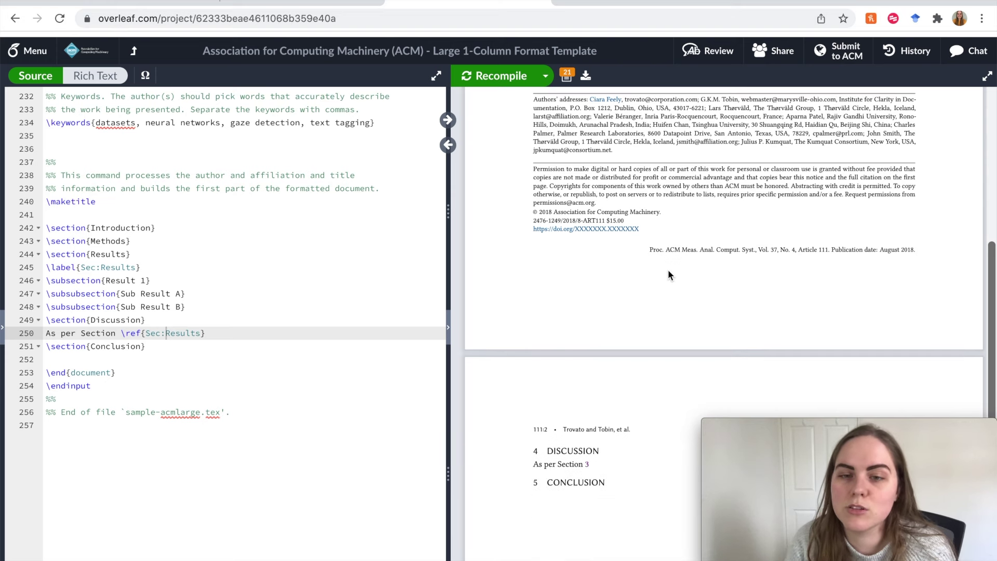
{"action": "scroll", "coordinate": [669, 270], "scroll_direction": "up", "scroll_amount": 5}
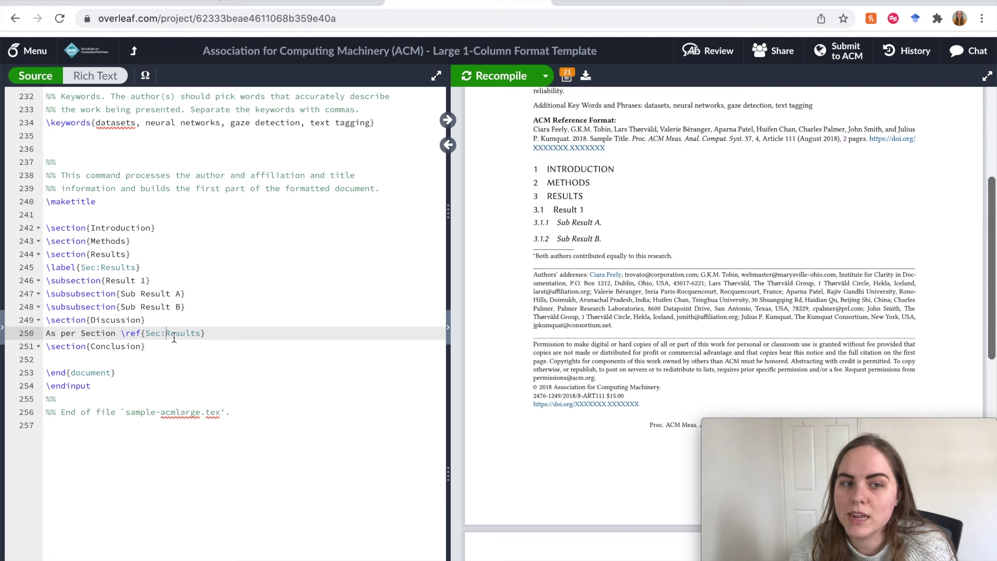
{"action": "left_click_drag", "start_coordinate": [121, 335], "coordinate": [204, 331]}
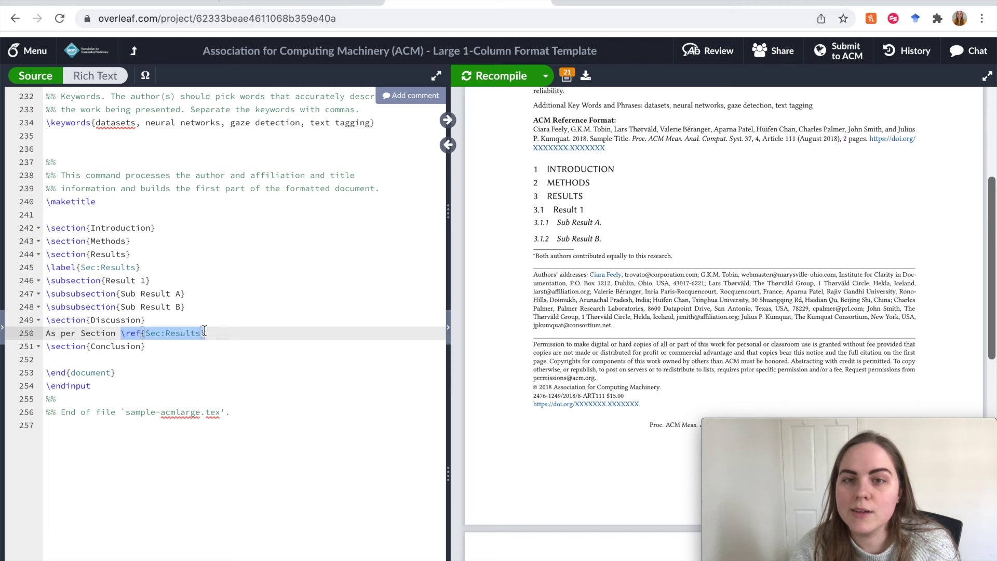
Make blank lines below the Methods section command and insert an empty equation environment there
{"action": "scroll", "coordinate": [204, 331], "scroll_direction": "down", "scroll_amount": 6}
{"action": "scroll", "coordinate": [204, 331], "scroll_direction": "up", "scroll_amount": 7}
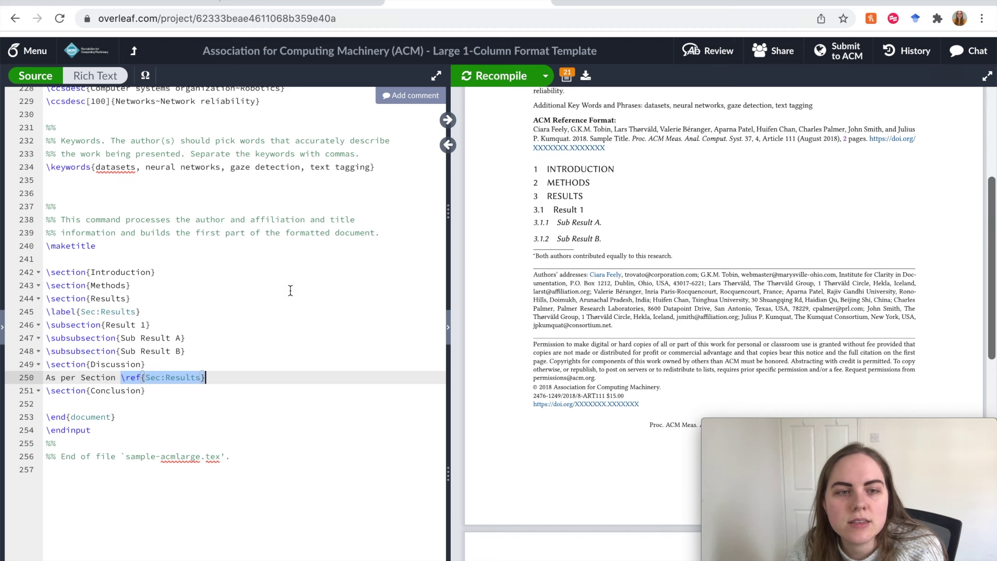
{"action": "left_click", "coordinate": [172, 284]}
{"action": "key", "text": "Return"}
{"action": "key", "text": "Return"}
{"action": "key", "text": "Return"}
{"action": "key", "text": "Return"}
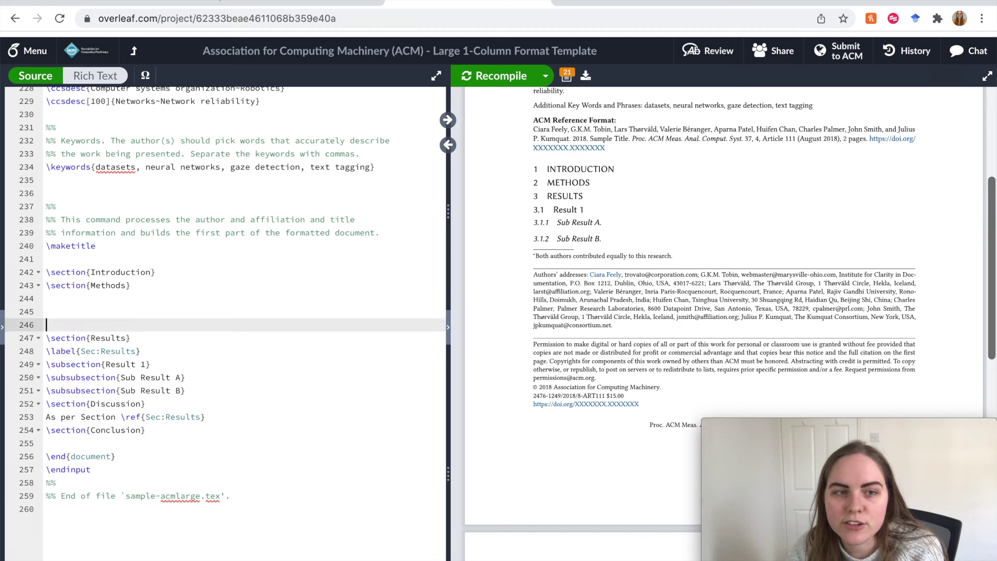
{"action": "key", "text": "Up"}
{"action": "key", "text": "Up"}
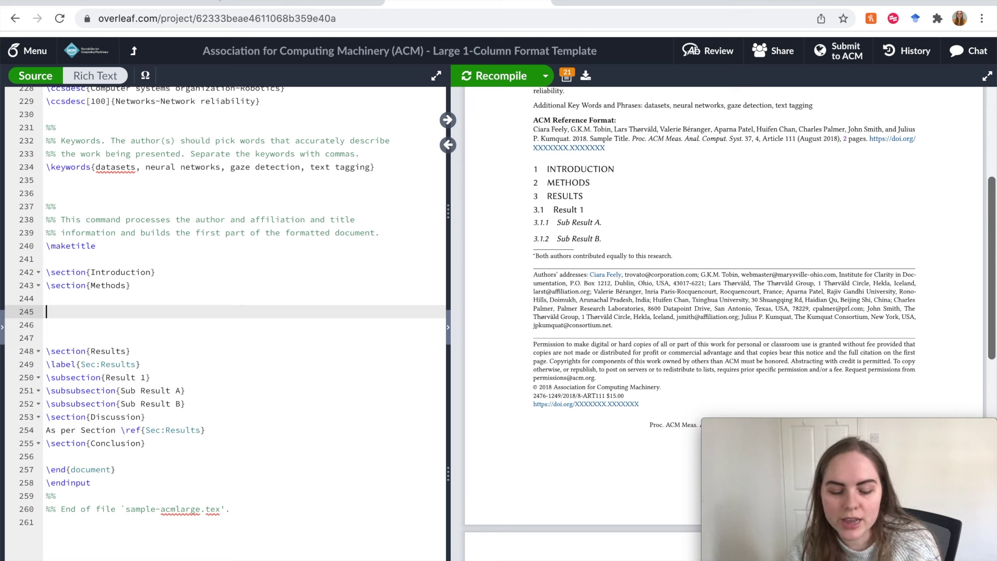
{"action": "type", "text": "\\"}
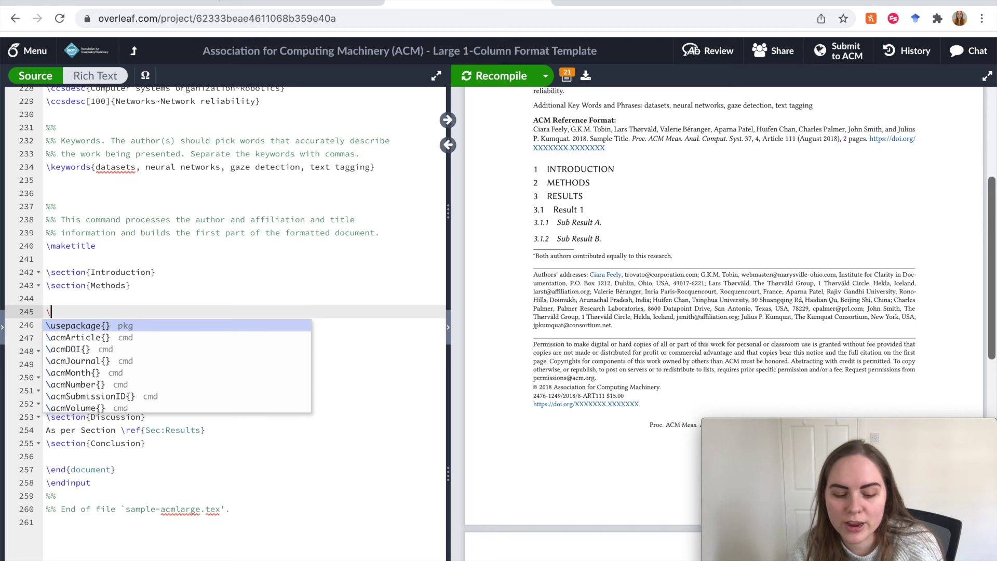
{"action": "type", "text": "begin"}
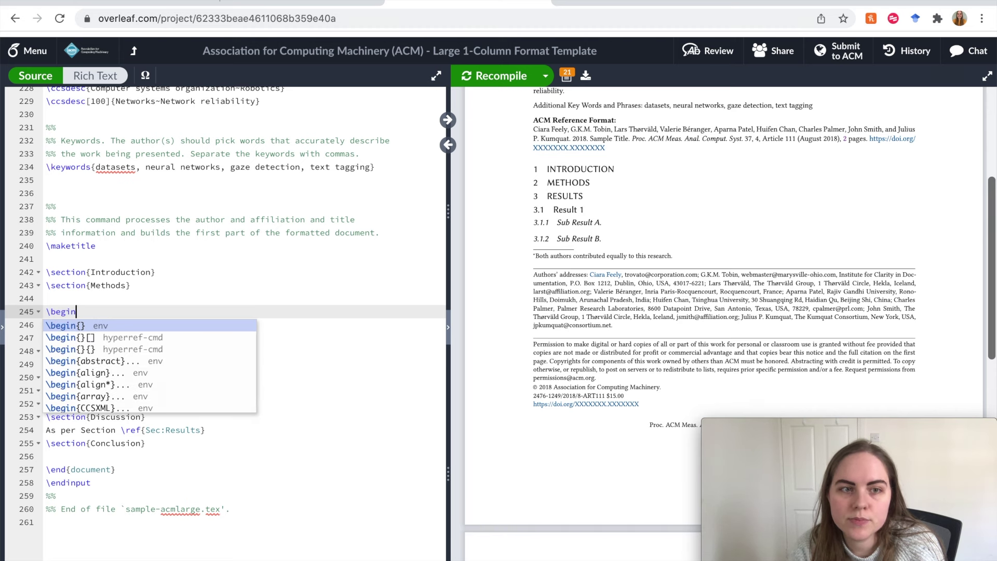
{"action": "type", "text": "{"}
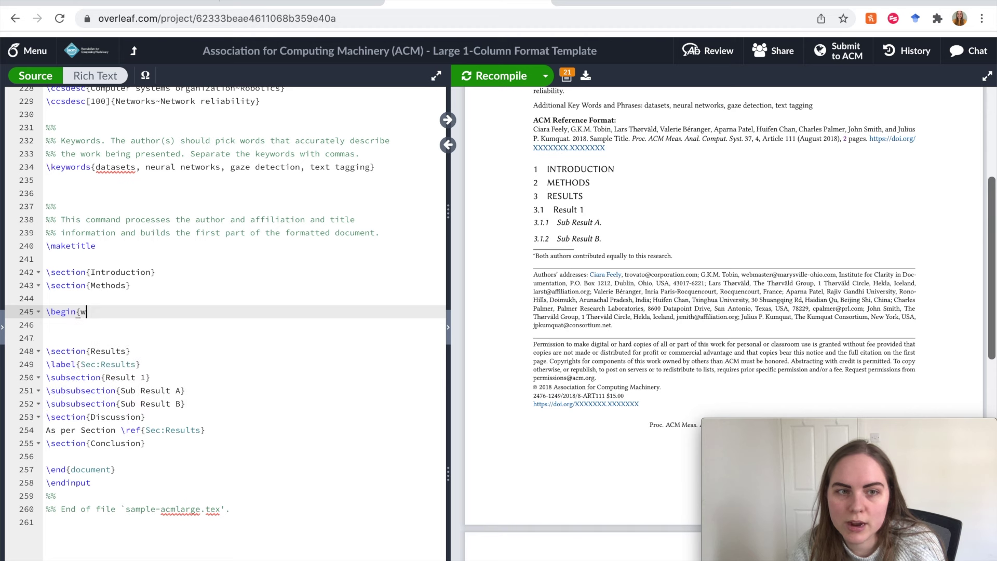
{"action": "type", "text": "equ"}
{"action": "key", "text": "Return"}
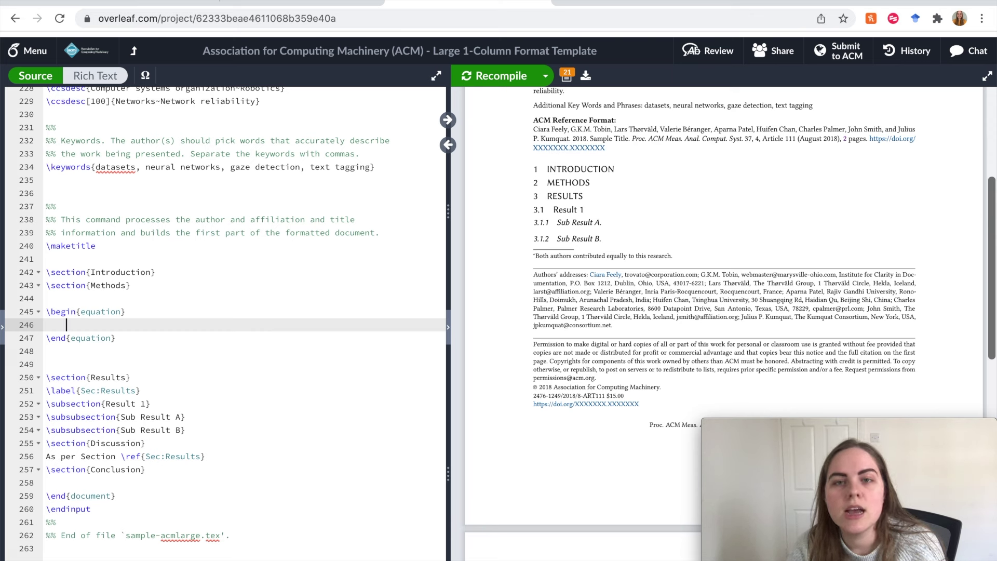
Enter x + y = 7 inside the equation environment and recompile the PDF
{"action": "type", "text": "x "}
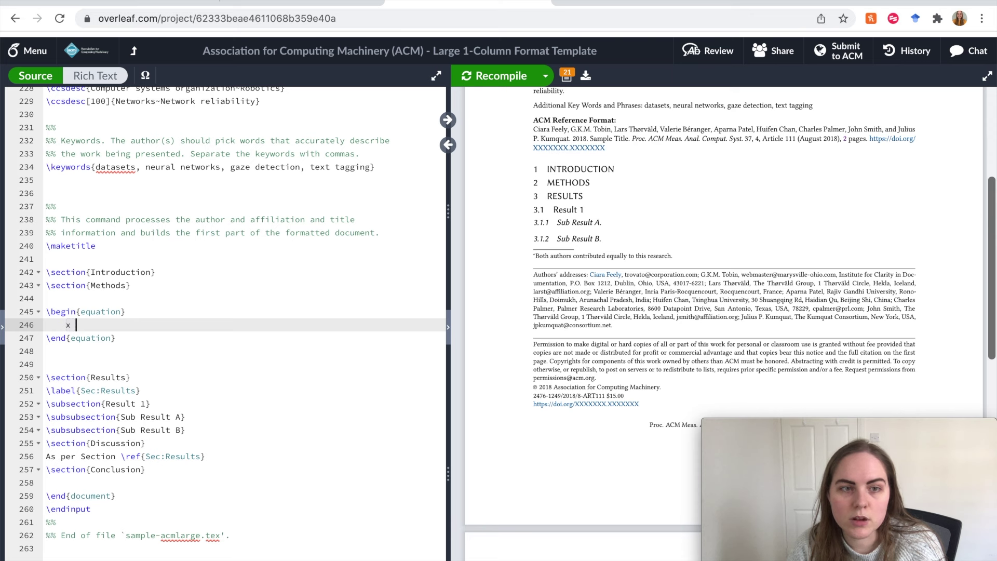
{"action": "type", "text": "+ y = 7"}
{"action": "key", "text": "ctrl+s"}
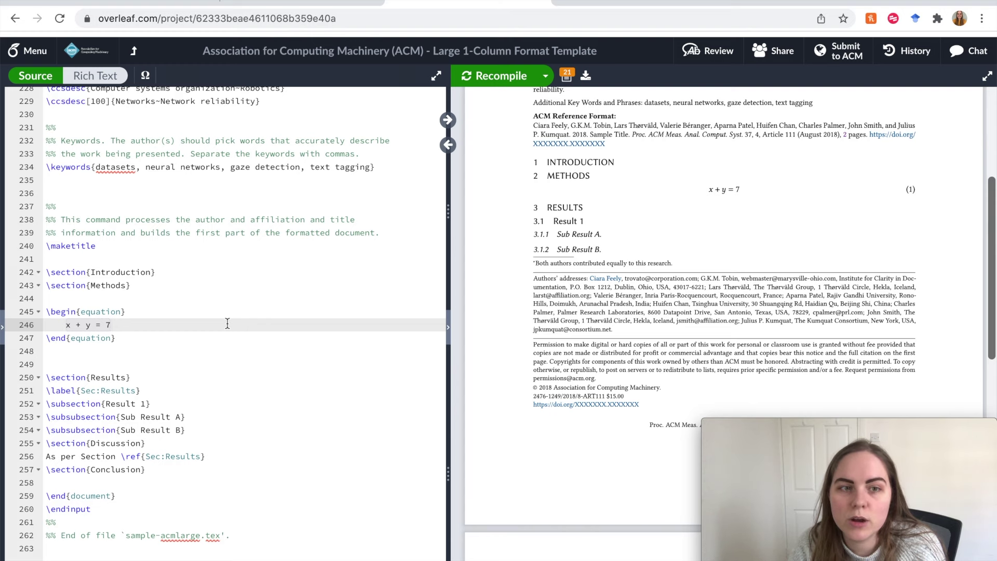
Add \label{eq:algebra} on a new line inside the equation environment, below x + y = 7
{"action": "scroll", "coordinate": [228, 323], "scroll_direction": "down", "scroll_amount": 1}
{"action": "key", "text": "Return"}
{"action": "type", "text": "\\"}
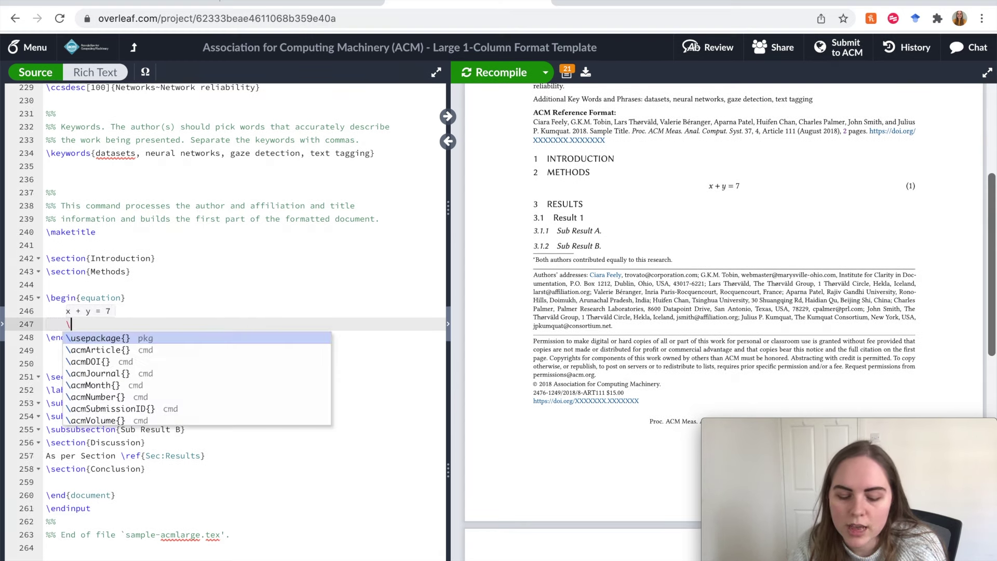
{"action": "type", "text": "label{eq:algebra}"}
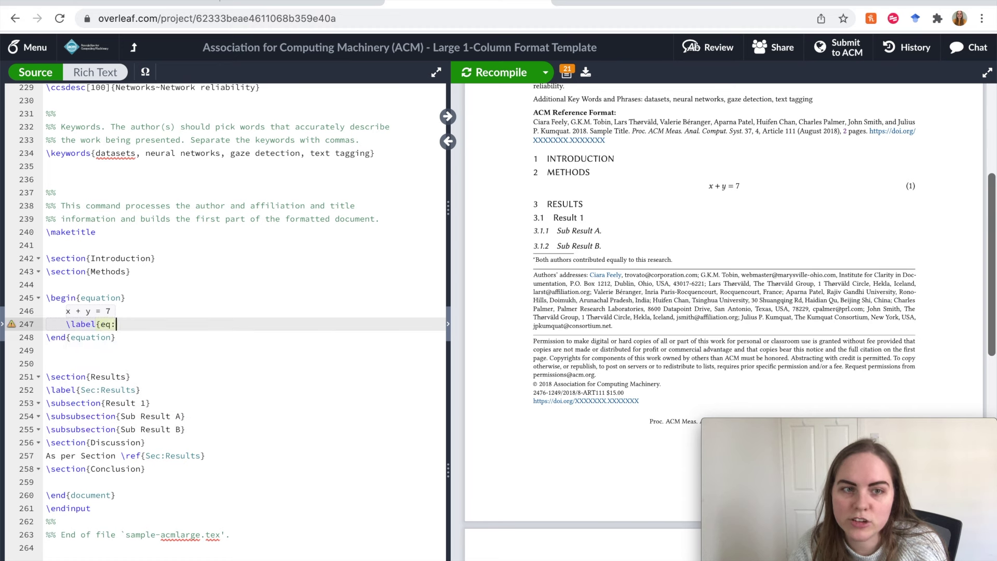
Add the sentence "As per equation \ref{eq:algebra}." above the equation in Methods and recompile the PDF
{"action": "left_click", "coordinate": [46, 284]}
{"action": "key", "text": "Return"}
{"action": "key", "text": "Return"}
{"action": "key", "text": "Up"}
{"action": "type", "text": "As"}
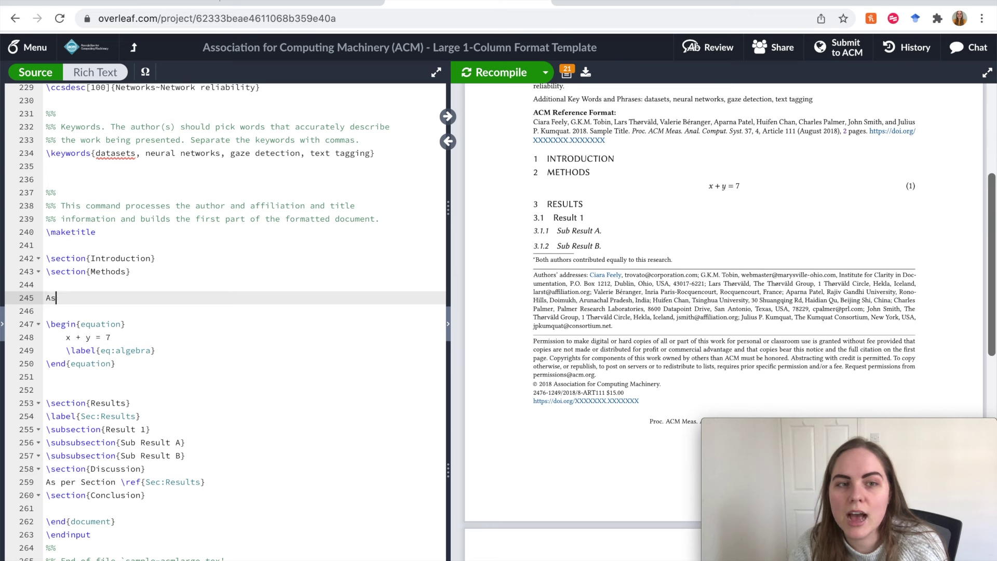
{"action": "type", "text": " per equation \ref"}
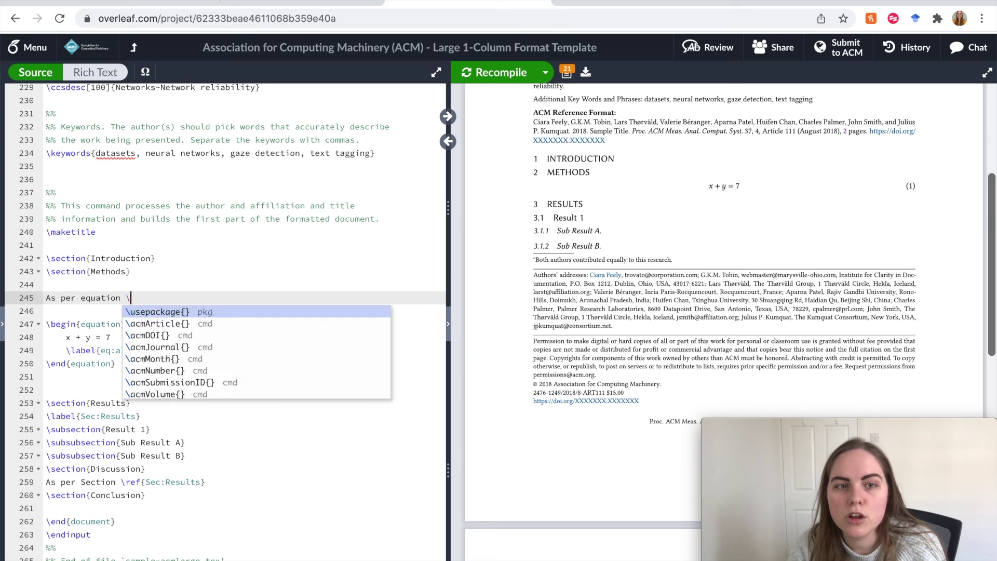
{"action": "key", "text": "Return"}
{"action": "type", "text": "eq:"}
{"action": "key", "text": "Return"}
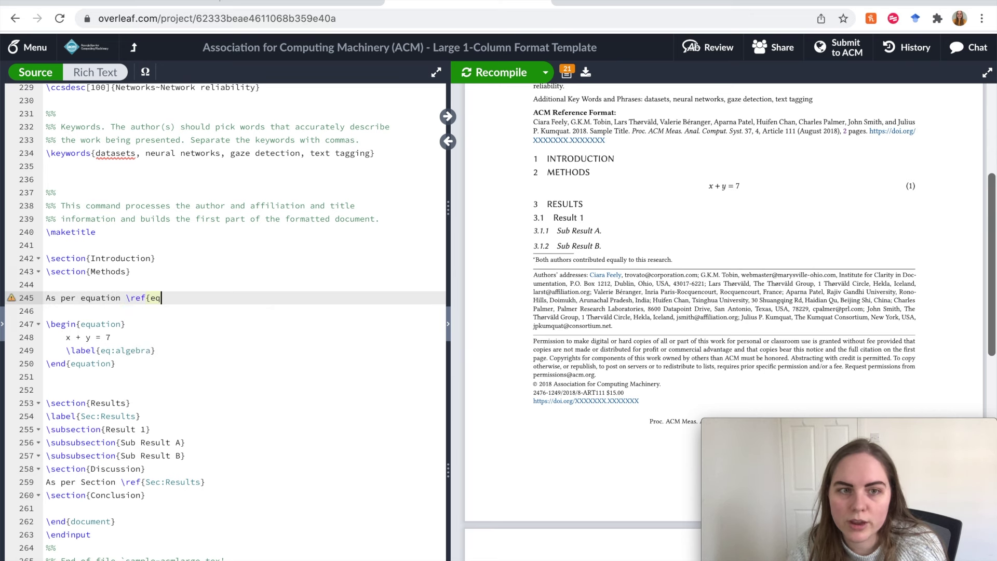
{"action": "type", "text": "."}
{"action": "key", "text": "ctrl+s"}
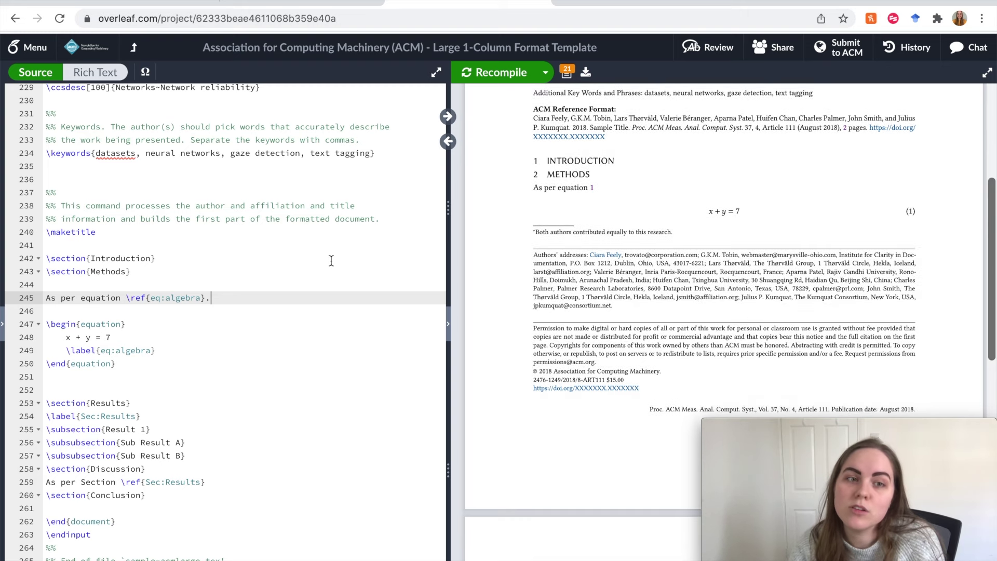
In a new browser tab, search Google for "how to do an algorithm in latex" and open Overleaf's Algorithms guide
{"action": "left_click", "coordinate": [731, 3]}
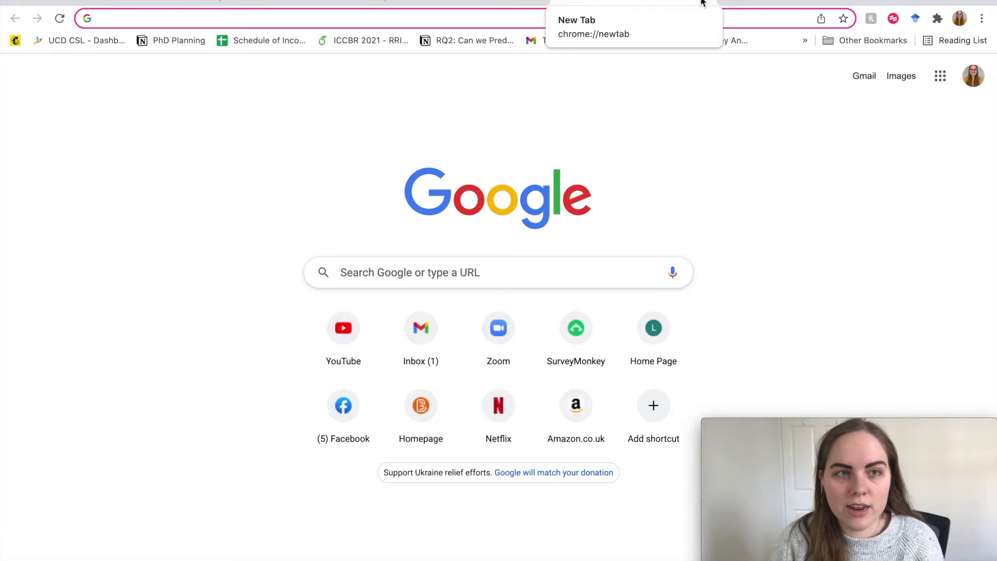
{"action": "type", "text": "a"}
{"action": "key", "text": "BackSpace"}
{"action": "type", "text": "a"}
{"action": "left_click", "coordinate": [342, 186]}
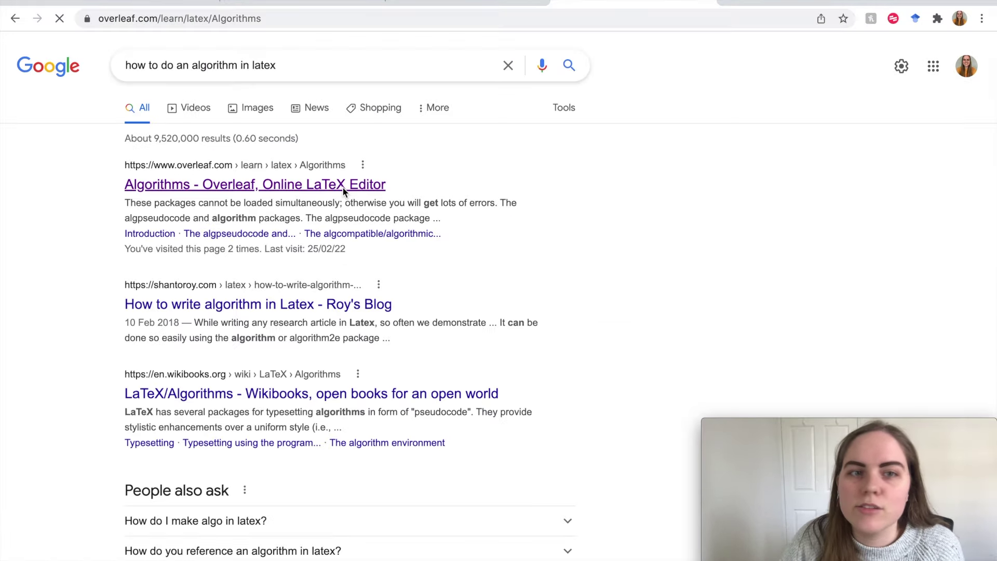
Examine the algpseudocode example code, its rendered output and the captioned algorithm example in the Algorithms guide
{"action": "scroll", "coordinate": [343, 190], "scroll_direction": "down", "scroll_amount": 10}
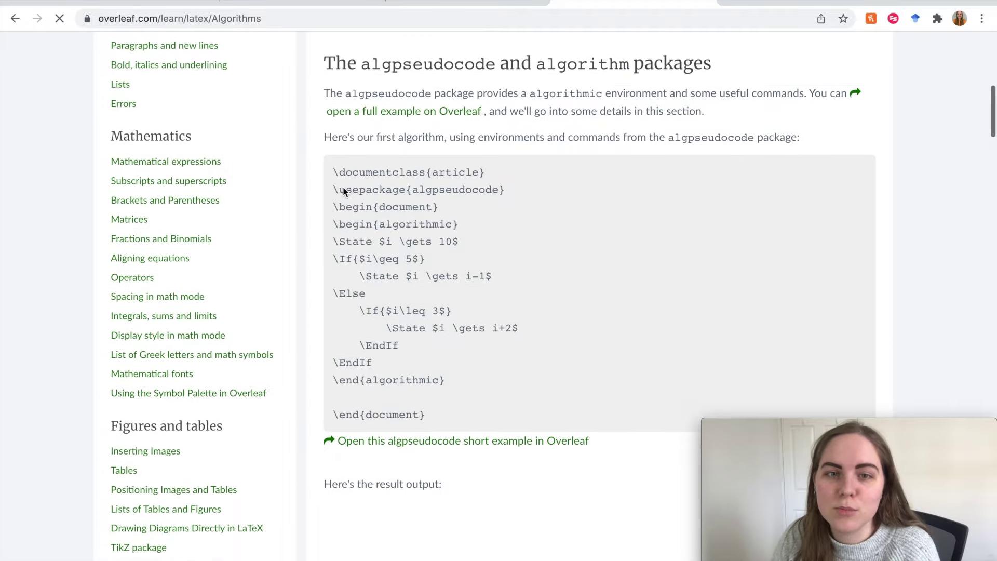
{"action": "scroll", "coordinate": [343, 190], "scroll_direction": "down", "scroll_amount": 2}
{"action": "left_click_drag", "start_coordinate": [428, 339], "coordinate": [332, 90]}
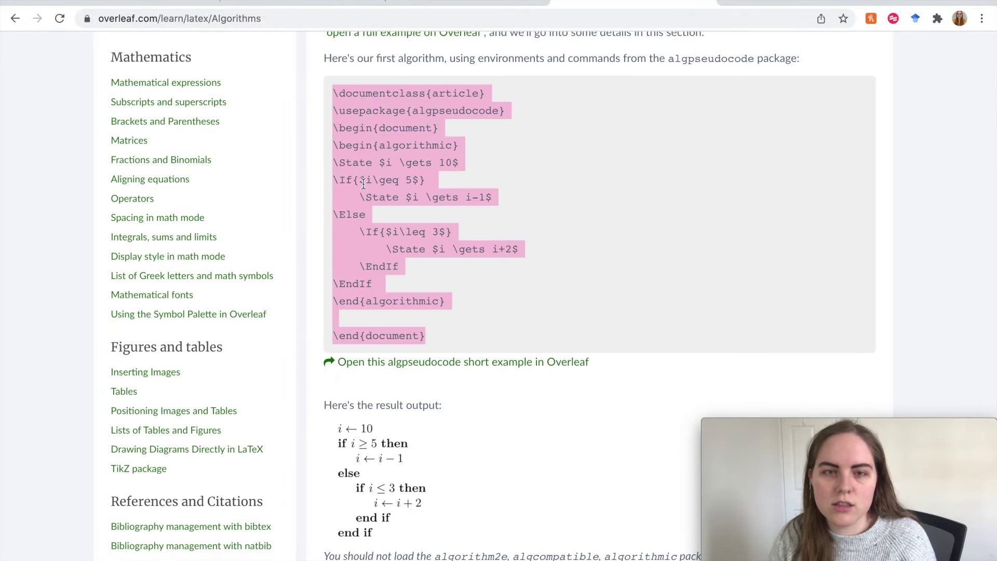
{"action": "scroll", "coordinate": [363, 184], "scroll_direction": "down", "scroll_amount": 5}
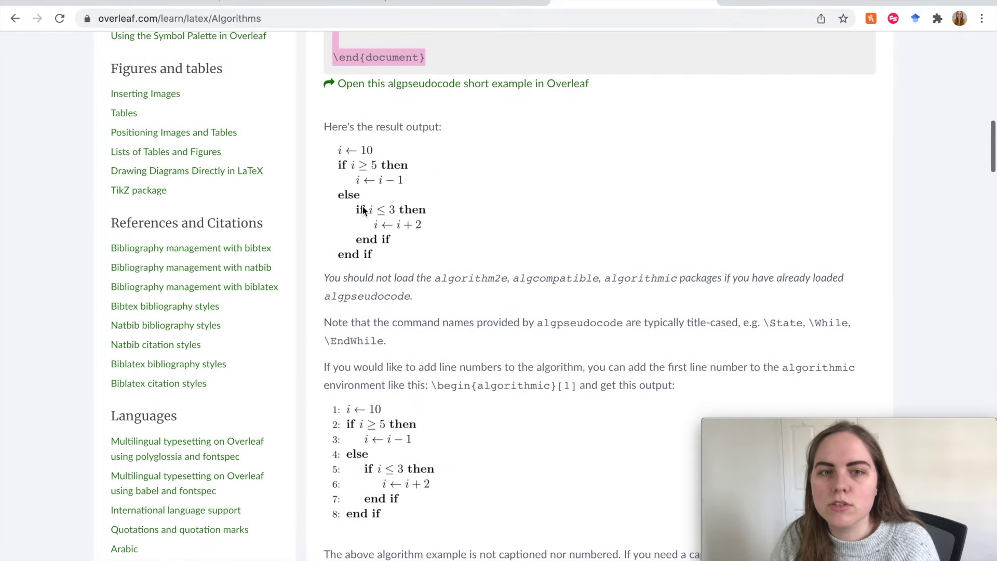
{"action": "scroll", "coordinate": [363, 207], "scroll_direction": "down", "scroll_amount": 19}
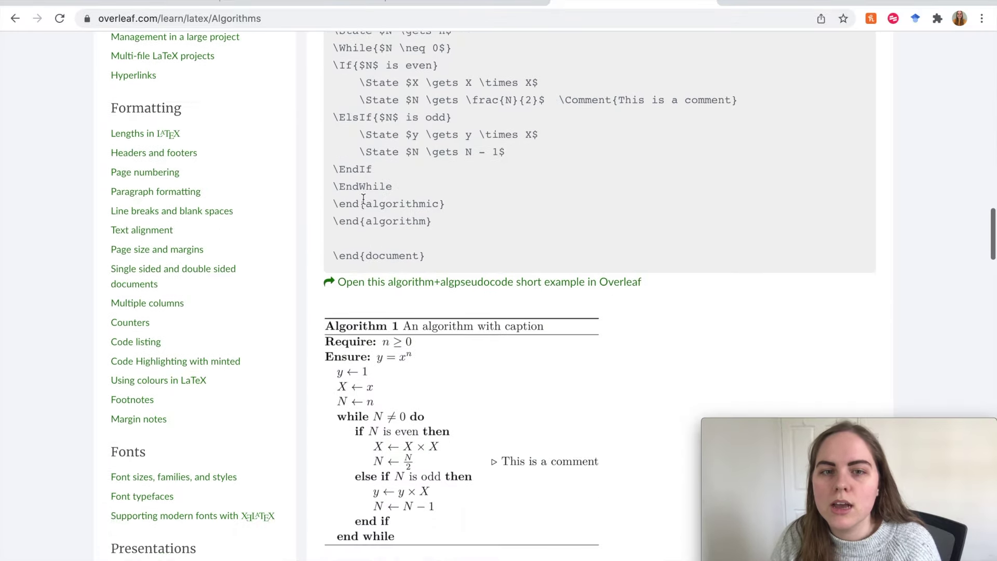
Copy the captioned algorithm code from the Algorithms guide, paste it below the equation in Methods and recompile the PDF
{"action": "scroll", "coordinate": [363, 198], "scroll_direction": "down", "scroll_amount": 1}
{"action": "left_click_drag", "start_coordinate": [440, 223], "coordinate": [338, 158]}
{"action": "key", "text": "ctrl+c"}
{"action": "key", "text": "ctrl+shift+Tab"}
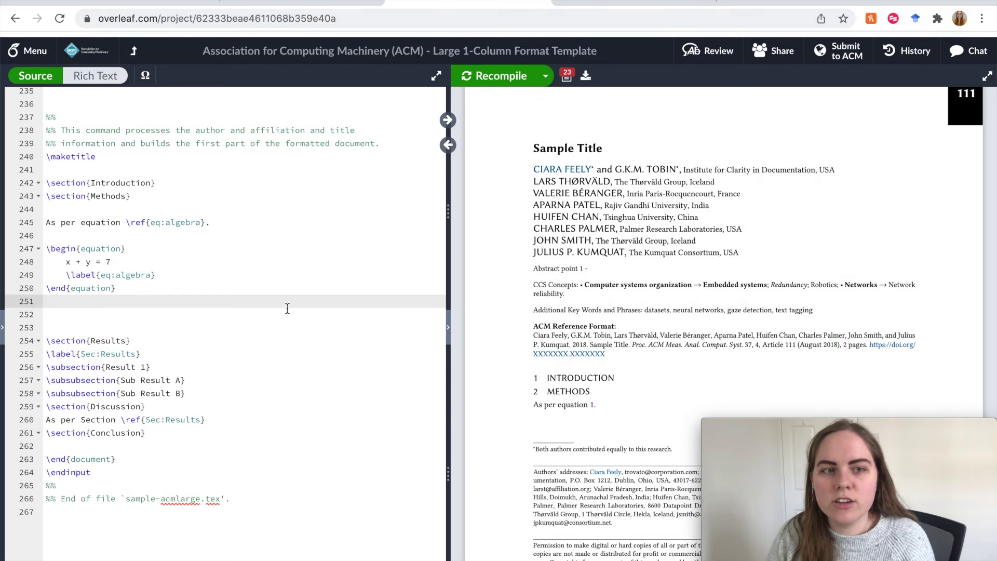
{"action": "key", "text": "ctrl+v"}
{"action": "left_click", "coordinate": [199, 291]}
{"action": "key", "text": "Return"}
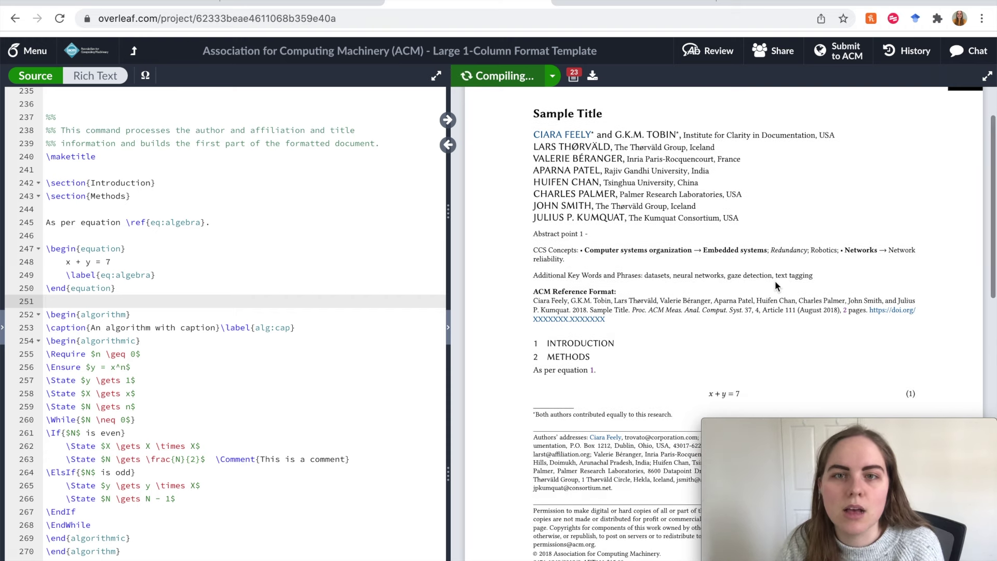
{"action": "scroll", "coordinate": [774, 279], "scroll_direction": "down", "scroll_amount": 4}
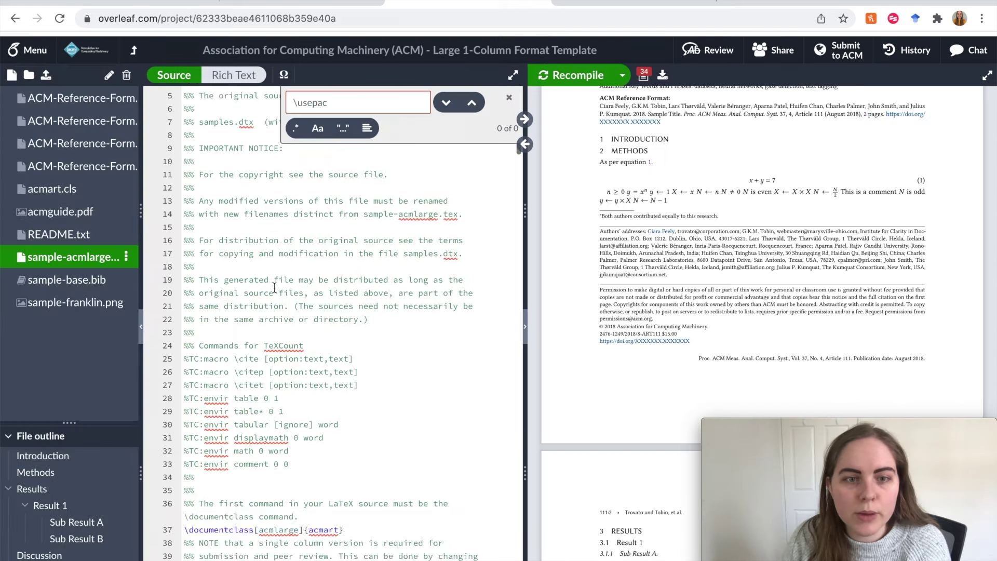
Find \begin{document}, add \usepackage{algorithm} and \usepackage{algpseudocode} above it in the preamble, and recompile to check the algorithm
{"action": "scroll", "coordinate": [274, 287], "scroll_direction": "down", "scroll_amount": 15}
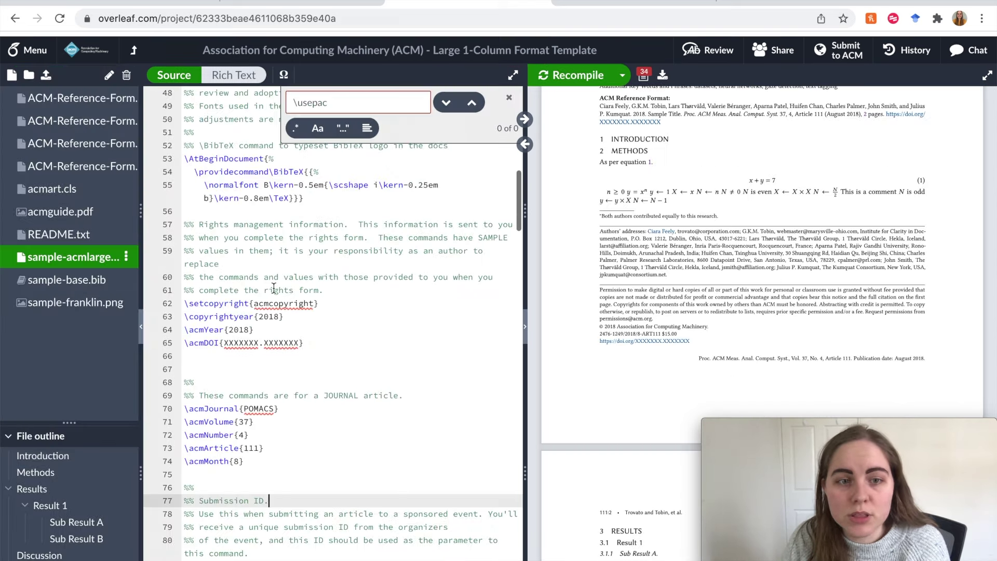
{"action": "scroll", "coordinate": [274, 287], "scroll_direction": "down", "scroll_amount": 7}
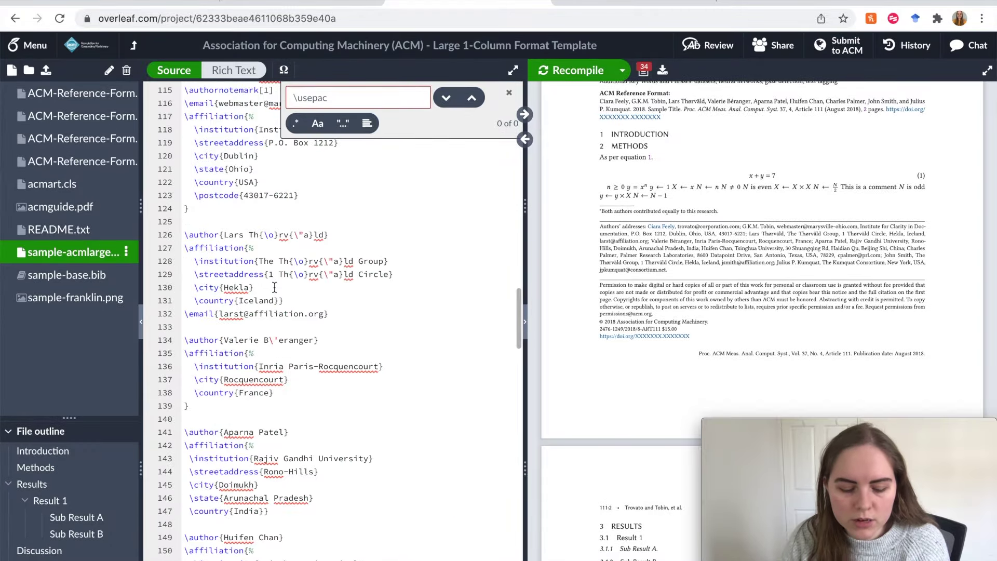
{"action": "key", "text": "ctrl+f"}
{"action": "type", "text": "docume"}
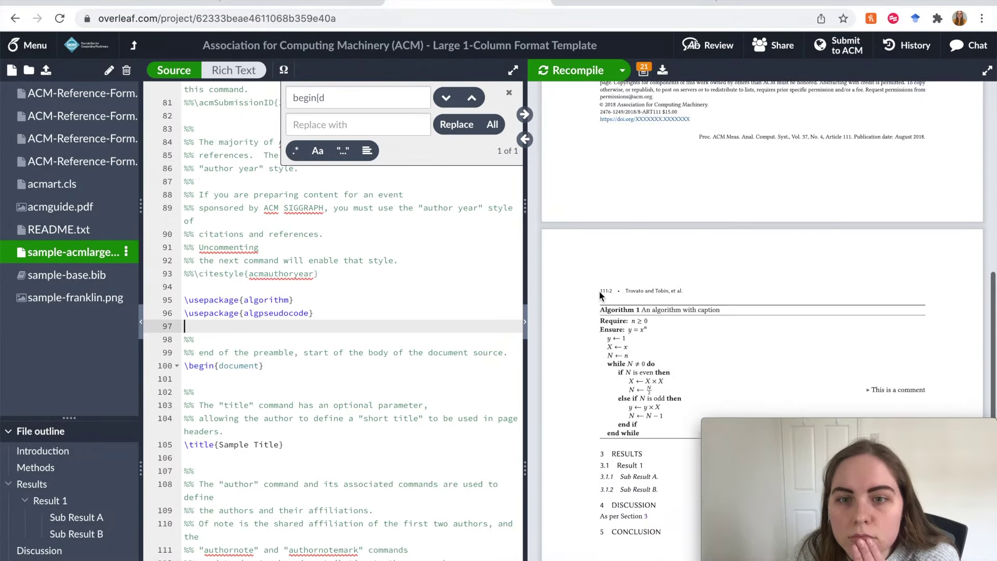
{"action": "scroll", "coordinate": [600, 291], "scroll_direction": "down", "scroll_amount": 2}
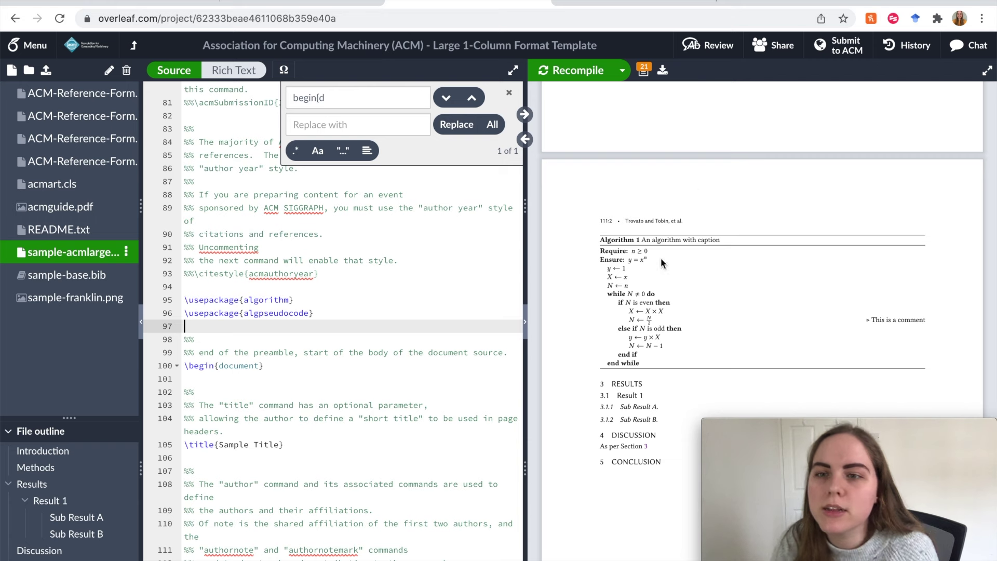
{"action": "scroll", "coordinate": [756, 326], "scroll_direction": "down", "scroll_amount": 2}
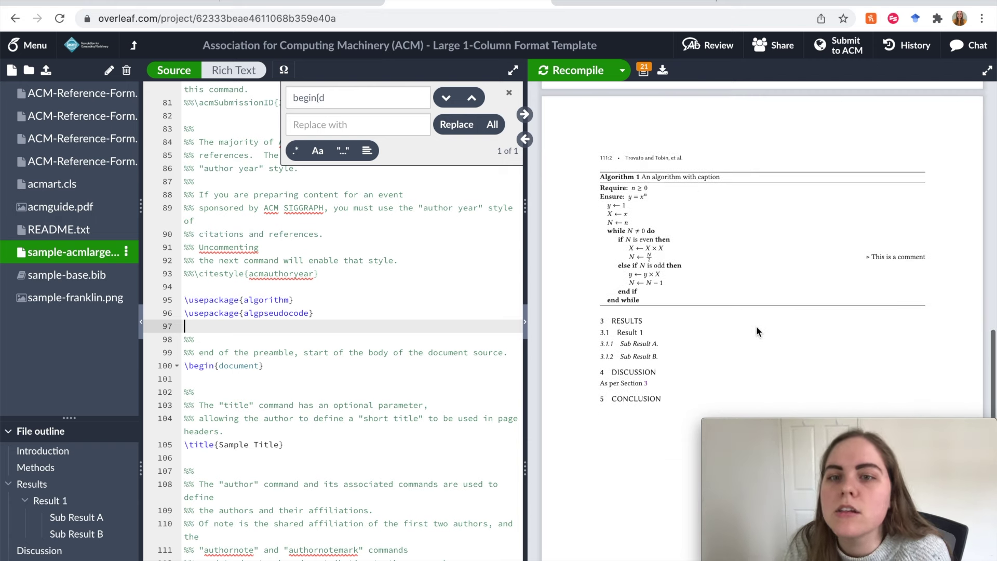
{"action": "scroll", "coordinate": [343, 394], "scroll_direction": "down", "scroll_amount": 3}
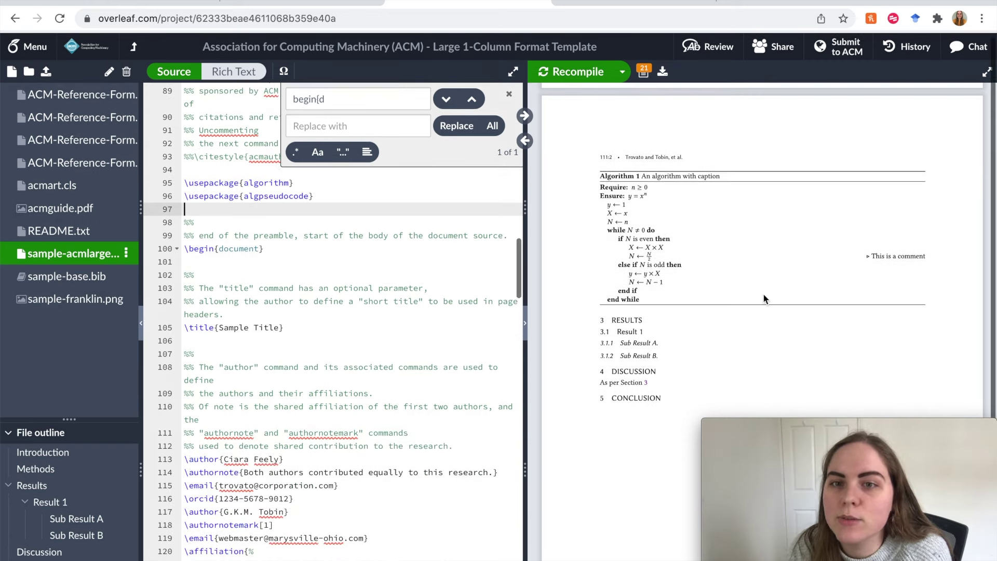
Insert four blank lines below \subsection{Result 1} in the Results section and place the cursor among them
{"action": "scroll", "coordinate": [467, 359], "scroll_direction": "down", "scroll_amount": 10}
{"action": "scroll", "coordinate": [466, 359], "scroll_direction": "down", "scroll_amount": 10}
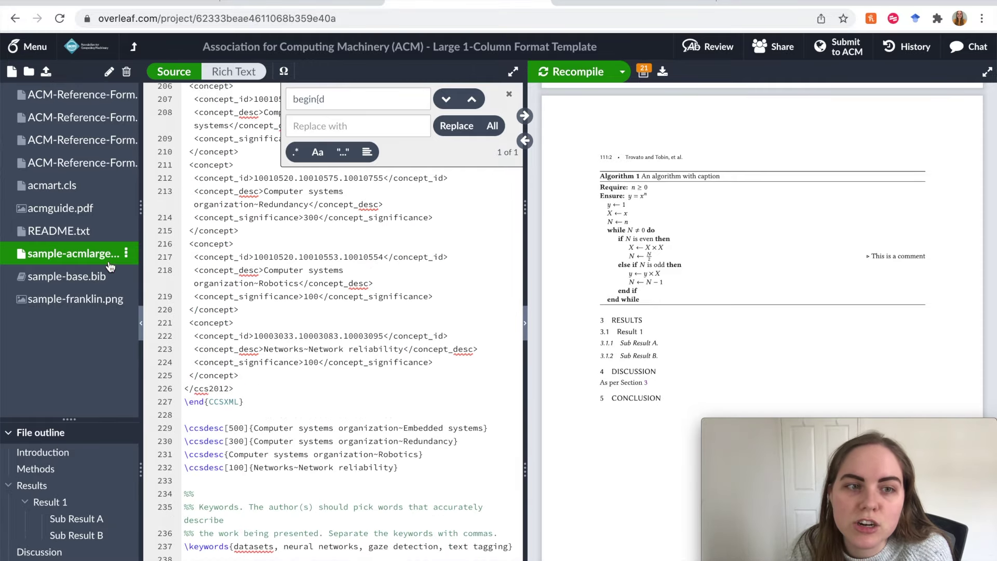
{"action": "scroll", "coordinate": [304, 294], "scroll_direction": "down", "scroll_amount": 9}
{"action": "scroll", "coordinate": [304, 294], "scroll_direction": "down", "scroll_amount": 6}
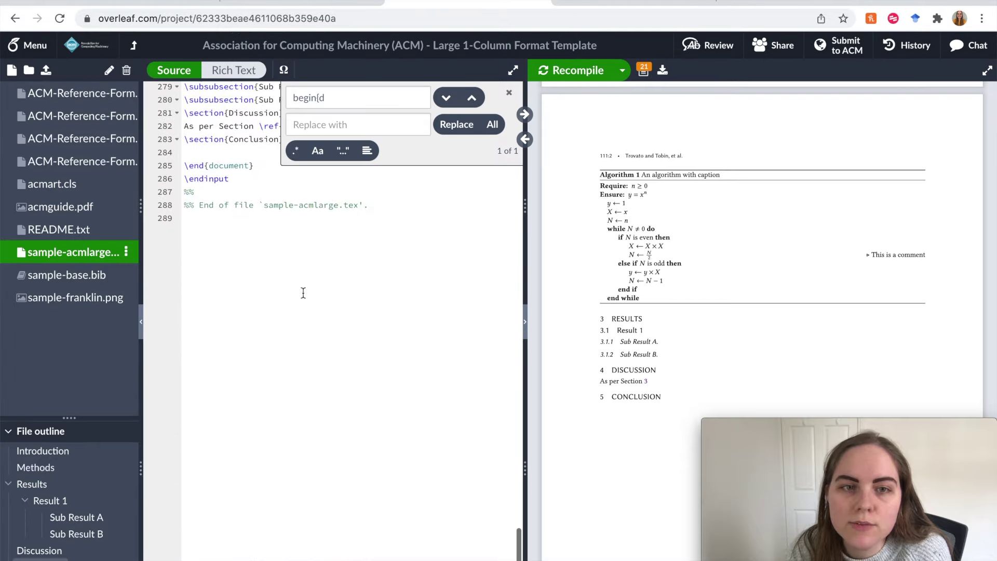
{"action": "scroll", "coordinate": [303, 293], "scroll_direction": "up", "scroll_amount": 5}
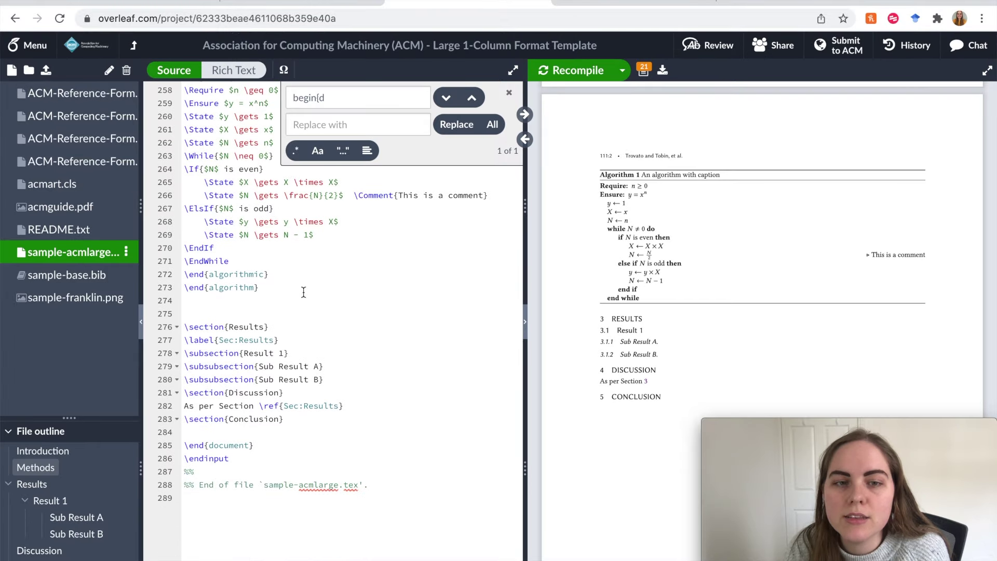
{"action": "left_click", "coordinate": [401, 340]}
{"action": "left_click", "coordinate": [390, 352]}
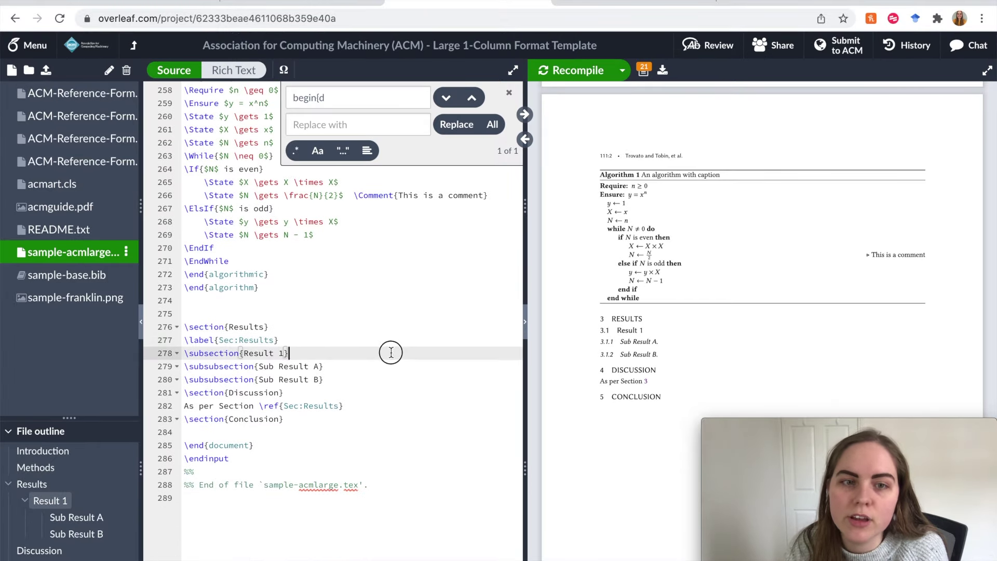
{"action": "key", "text": "Return"}
{"action": "key", "text": "Return"}
{"action": "key", "text": "Return"}
{"action": "key", "text": "Return"}
{"action": "key", "text": "Up"}
{"action": "key", "text": "Up"}
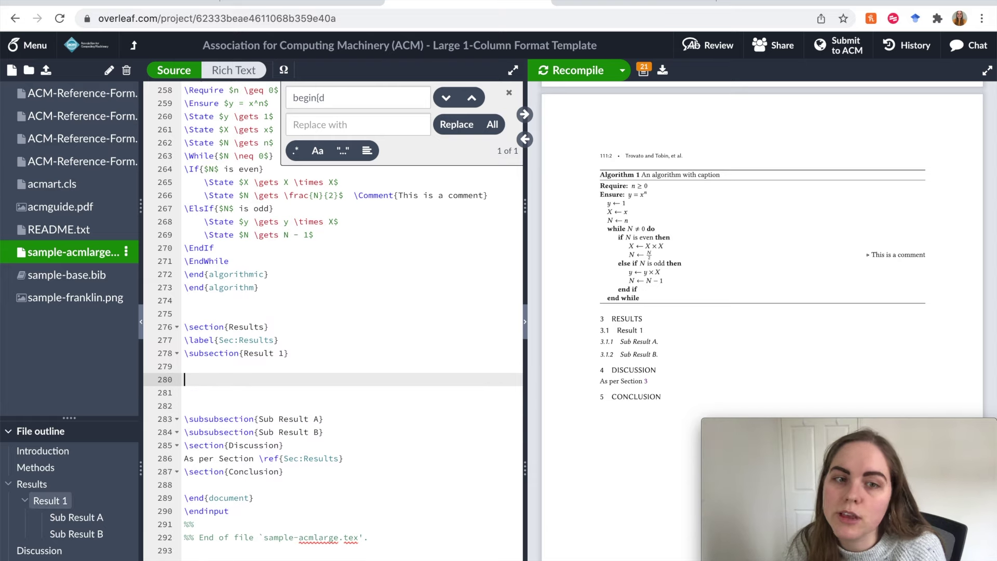
Open Overleaf's Tables guide and examine the simple, bordered and double-ruled table examples
{"action": "scroll", "coordinate": [357, 241], "scroll_direction": "down", "scroll_amount": 4}
{"action": "scroll", "coordinate": [357, 240], "scroll_direction": "up", "scroll_amount": 2}
{"action": "mouse_move", "coordinate": [657, 85]}
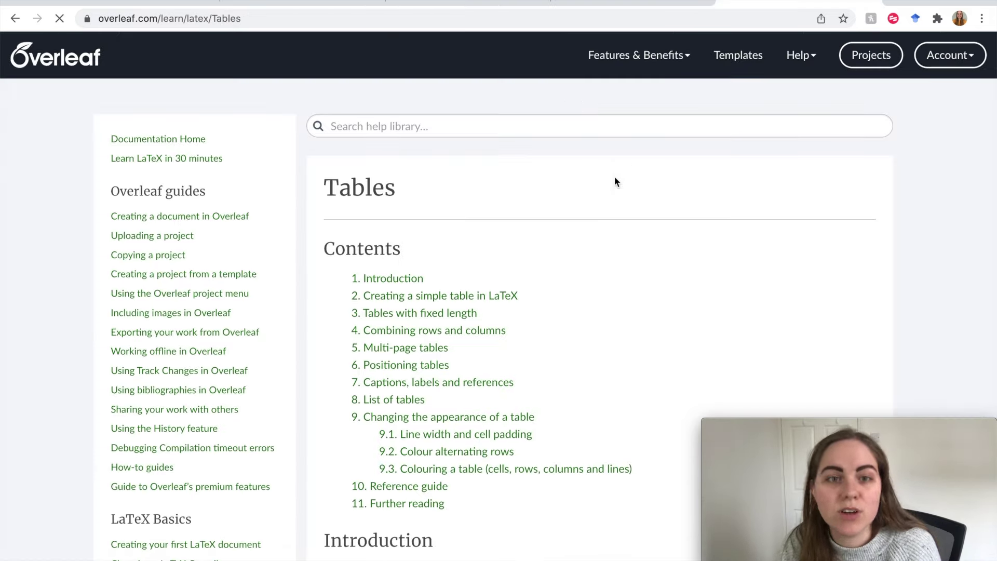
{"action": "scroll", "coordinate": [594, 184], "scroll_direction": "down", "scroll_amount": 6}
{"action": "scroll", "coordinate": [594, 184], "scroll_direction": "down", "scroll_amount": 10}
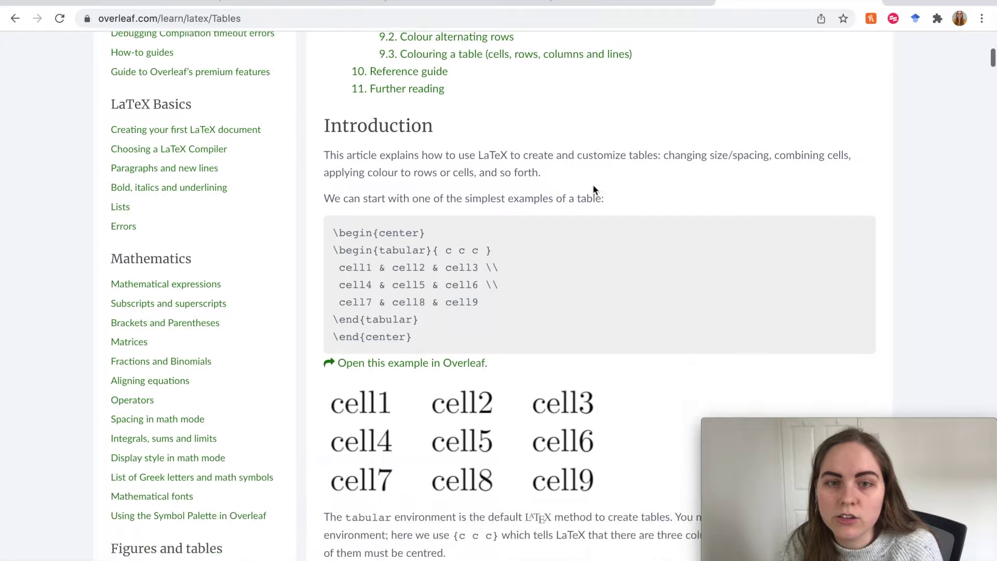
{"action": "scroll", "coordinate": [594, 185], "scroll_direction": "down", "scroll_amount": 3}
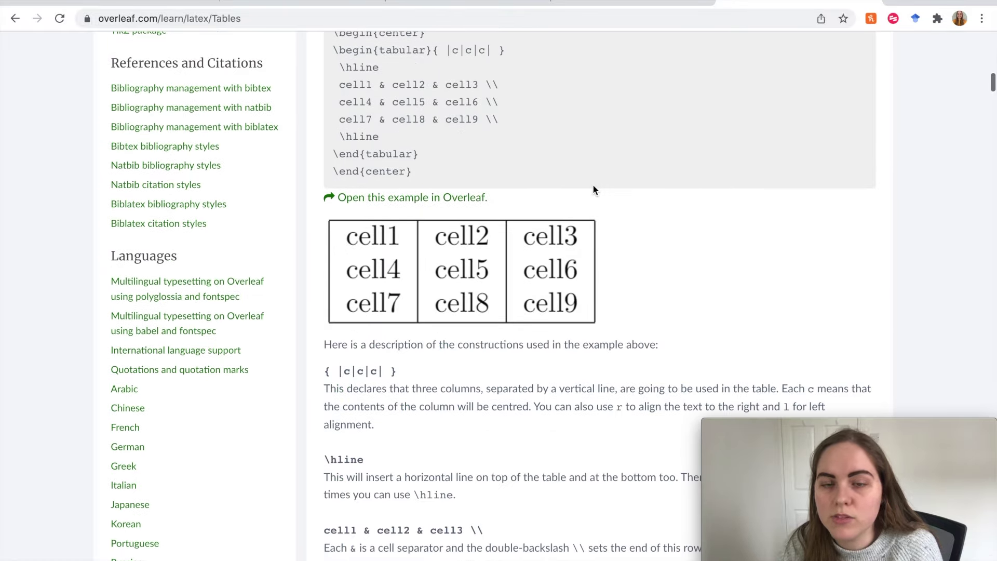
{"action": "scroll", "coordinate": [463, 251], "scroll_direction": "down", "scroll_amount": 1}
{"action": "scroll", "coordinate": [487, 229], "scroll_direction": "up", "scroll_amount": 5}
{"action": "scroll", "coordinate": [494, 192], "scroll_direction": "down", "scroll_amount": 12}
{"action": "scroll", "coordinate": [535, 287], "scroll_direction": "down", "scroll_amount": 7}
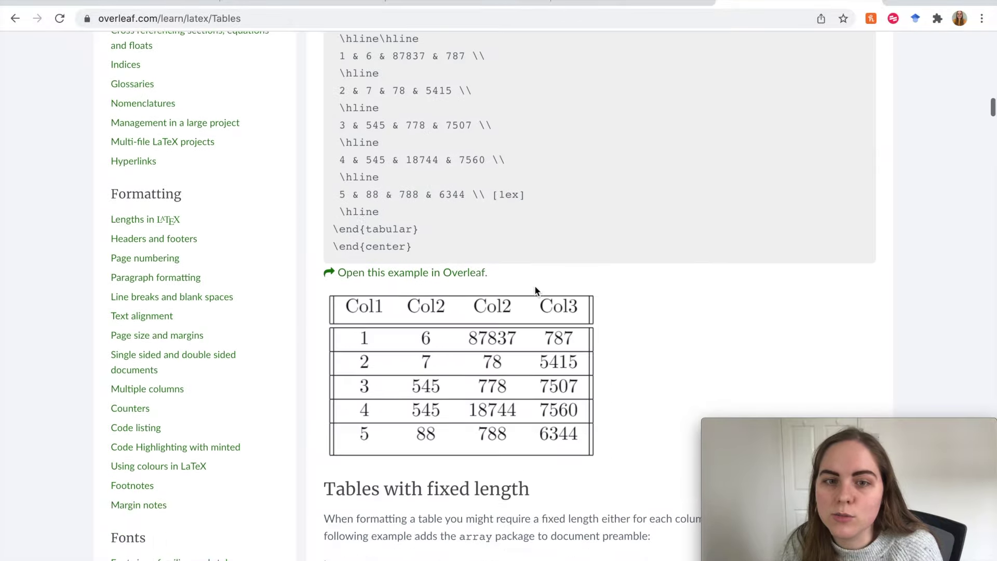
Examine the fixed-width column, tabularx and merged-column Country List examples in the Tables guide
{"action": "scroll", "coordinate": [672, 286], "scroll_direction": "down", "scroll_amount": 5}
{"action": "scroll", "coordinate": [674, 283], "scroll_direction": "down", "scroll_amount": 14}
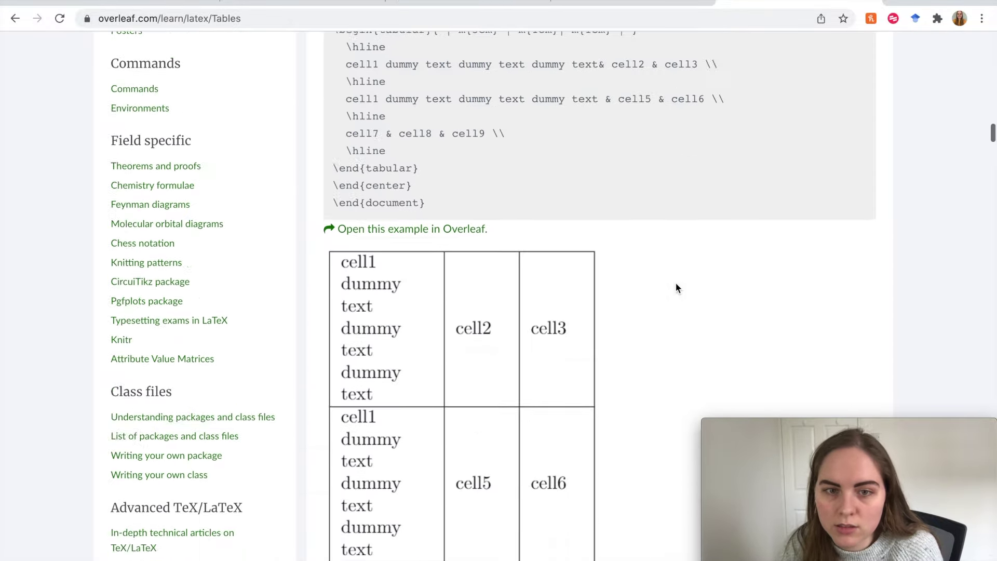
{"action": "scroll", "coordinate": [677, 283], "scroll_direction": "down", "scroll_amount": 1}
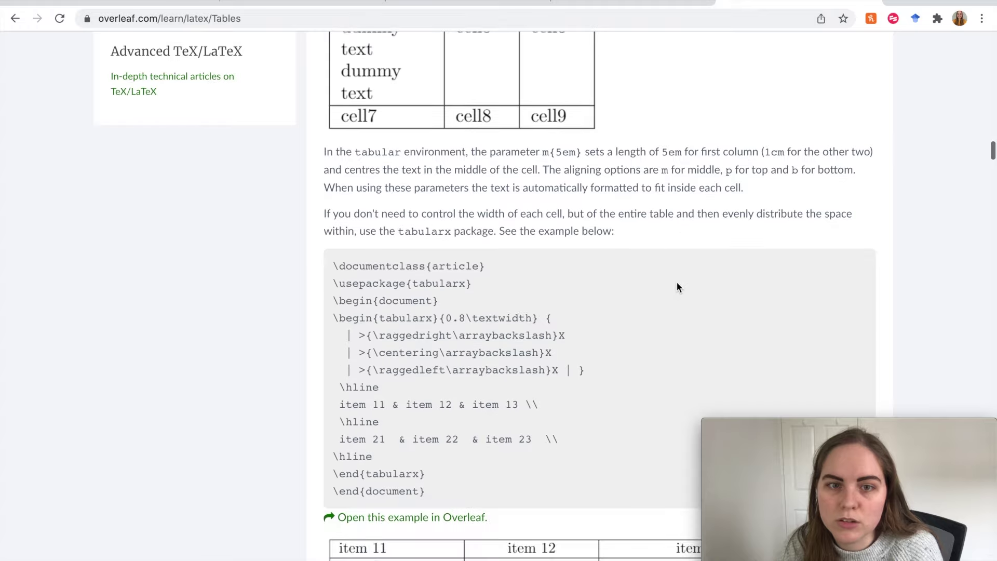
{"action": "scroll", "coordinate": [676, 282], "scroll_direction": "up", "scroll_amount": 10}
{"action": "scroll", "coordinate": [677, 282], "scroll_direction": "up", "scroll_amount": 2}
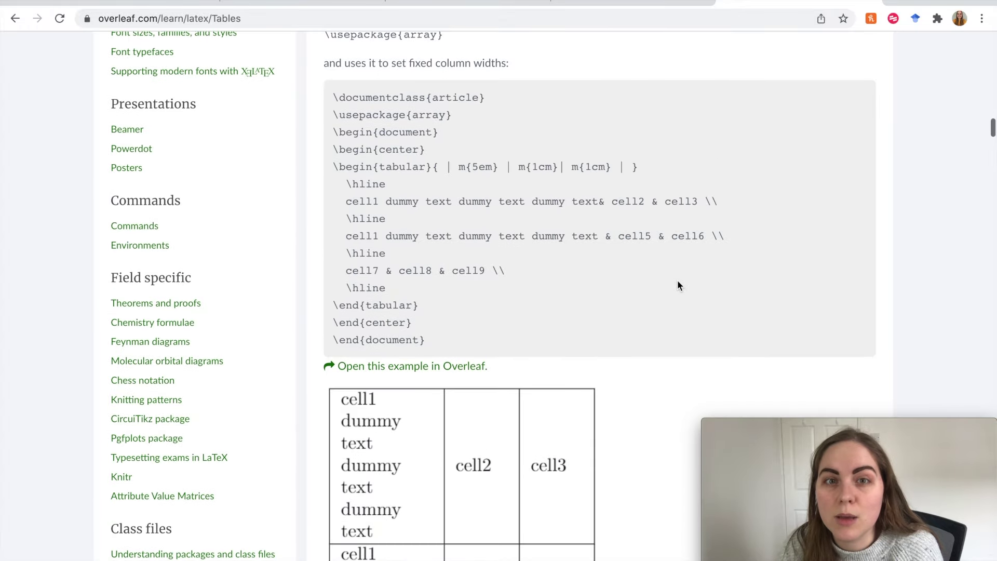
{"action": "scroll", "coordinate": [621, 313], "scroll_direction": "down", "scroll_amount": 4}
{"action": "scroll", "coordinate": [606, 346], "scroll_direction": "up", "scroll_amount": 1}
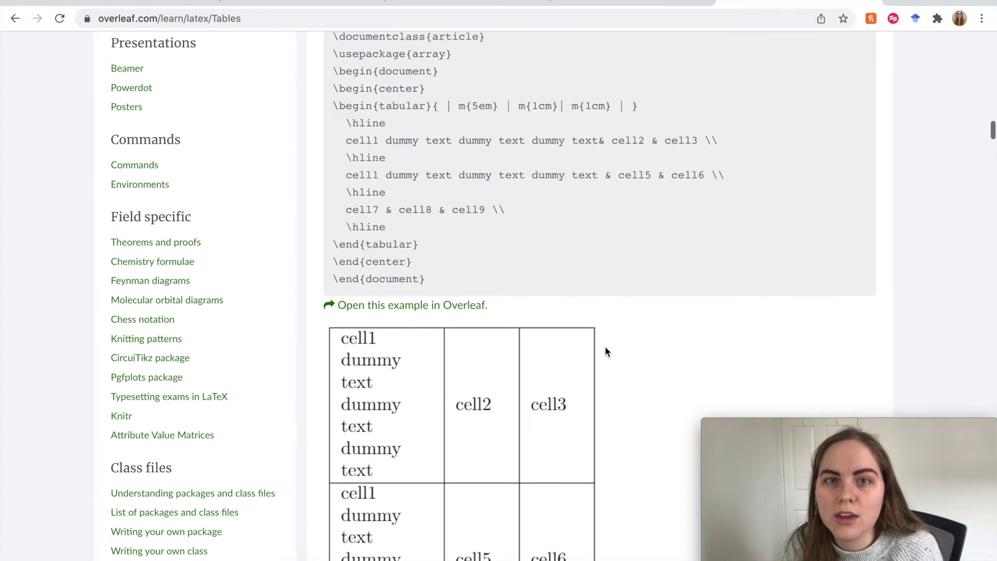
{"action": "scroll", "coordinate": [606, 346], "scroll_direction": "down", "scroll_amount": 20}
{"action": "scroll", "coordinate": [608, 341], "scroll_direction": "up", "scroll_amount": 10}
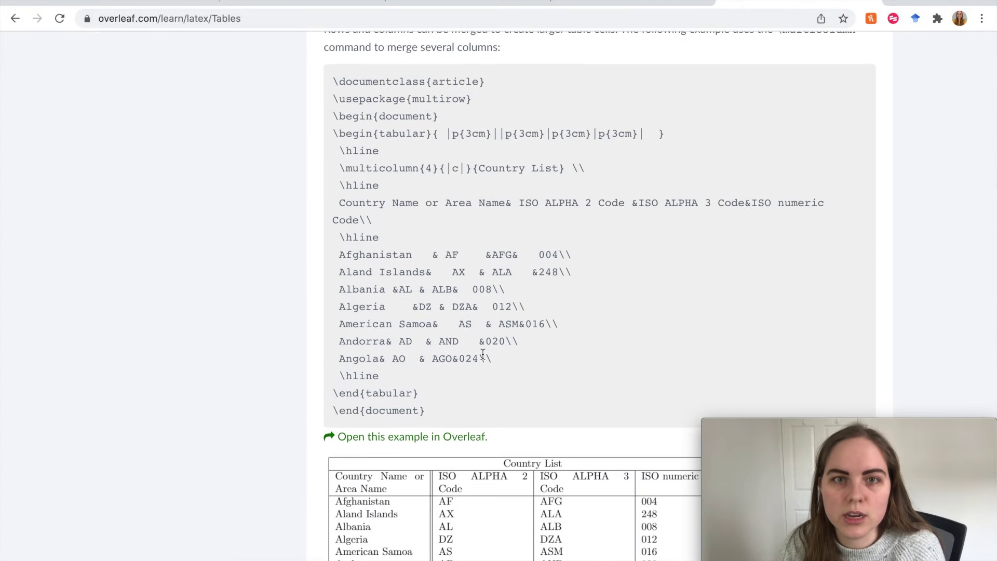
Copy \usepackage{multirow} from the Country List example and add it to the template's preamble below \usepackage{algpseudocode}
{"action": "left_click_drag", "start_coordinate": [332, 98], "coordinate": [521, 109]}
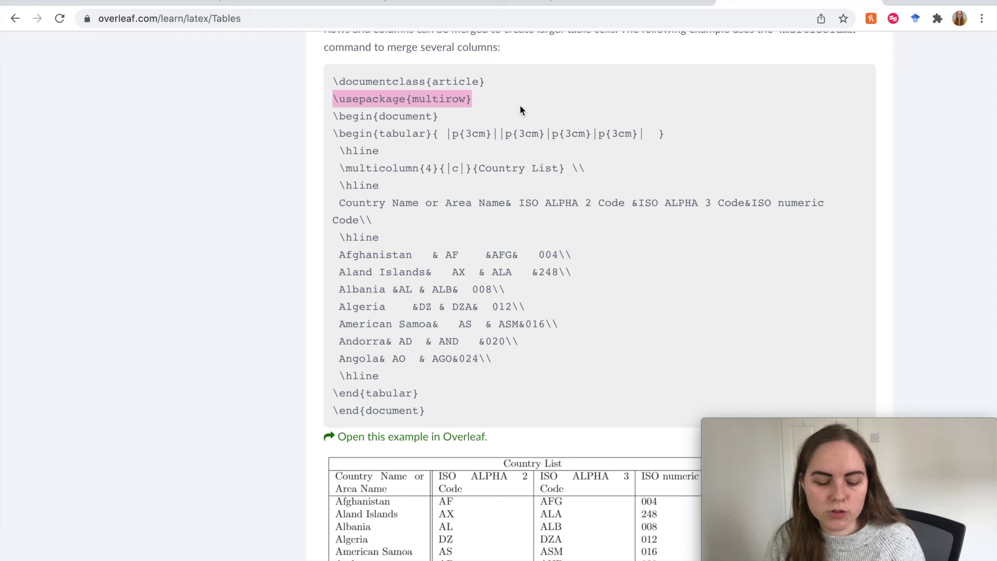
{"action": "left_click", "coordinate": [600, 4]}
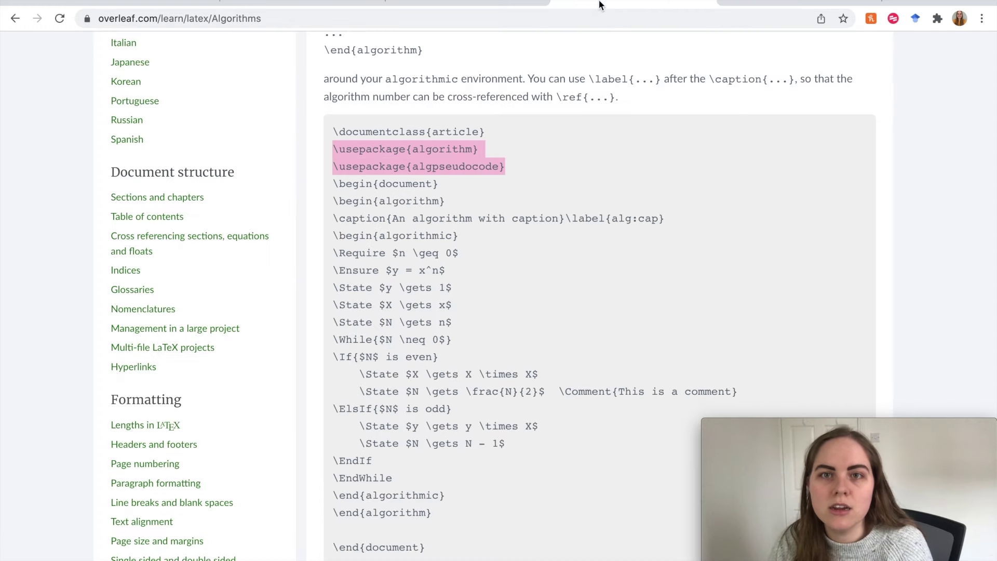
{"action": "left_click", "coordinate": [358, 4]}
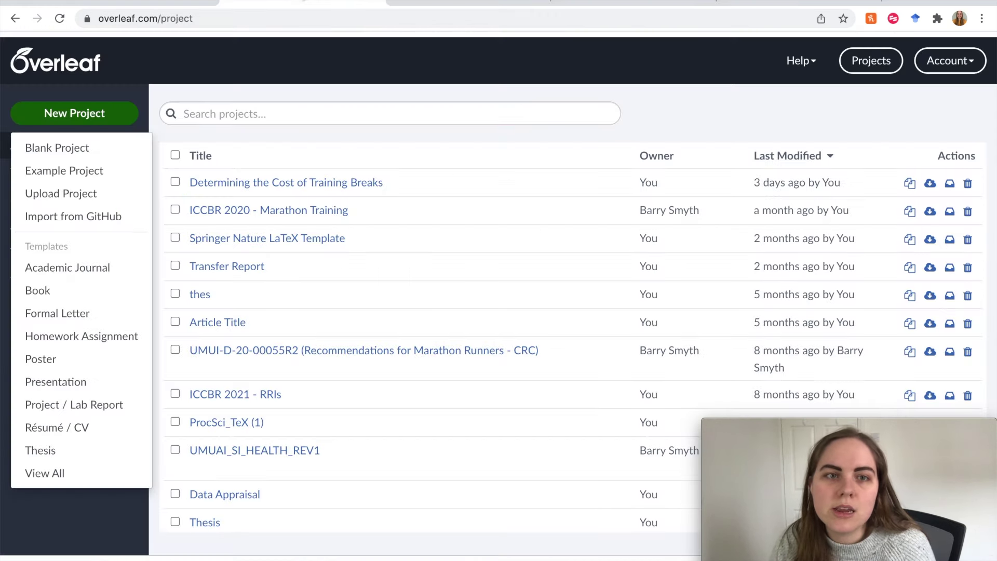
{"action": "left_click", "coordinate": [419, 4]}
{"action": "scroll", "coordinate": [263, 198], "scroll_direction": "up", "scroll_amount": 5}
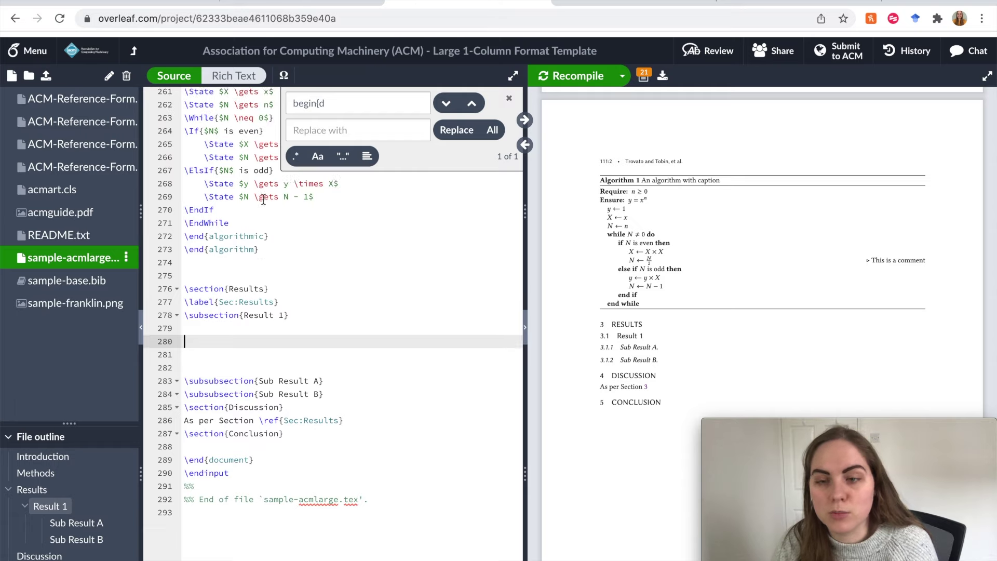
{"action": "scroll", "coordinate": [264, 198], "scroll_direction": "up", "scroll_amount": 10}
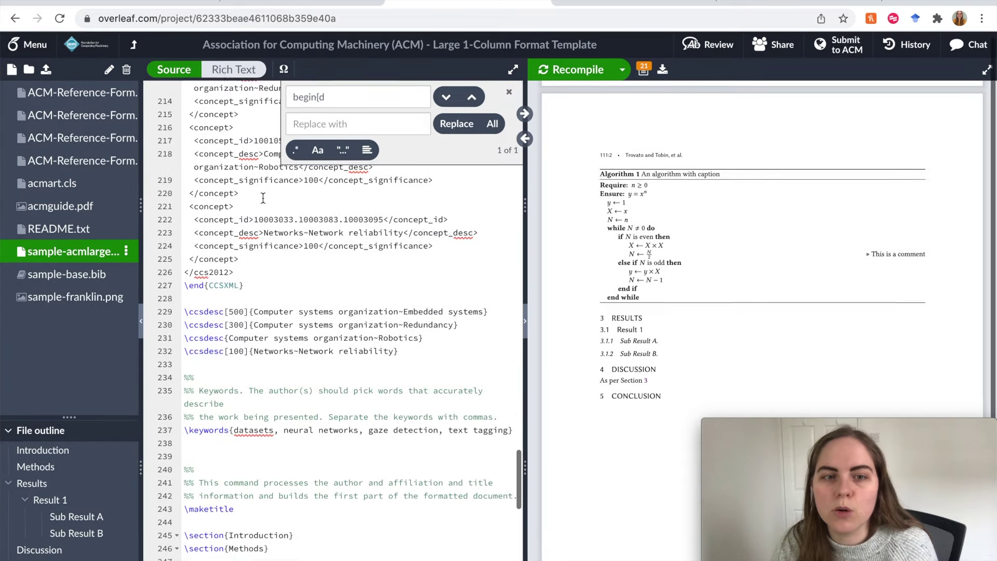
{"action": "scroll", "coordinate": [263, 199], "scroll_direction": "up", "scroll_amount": 20}
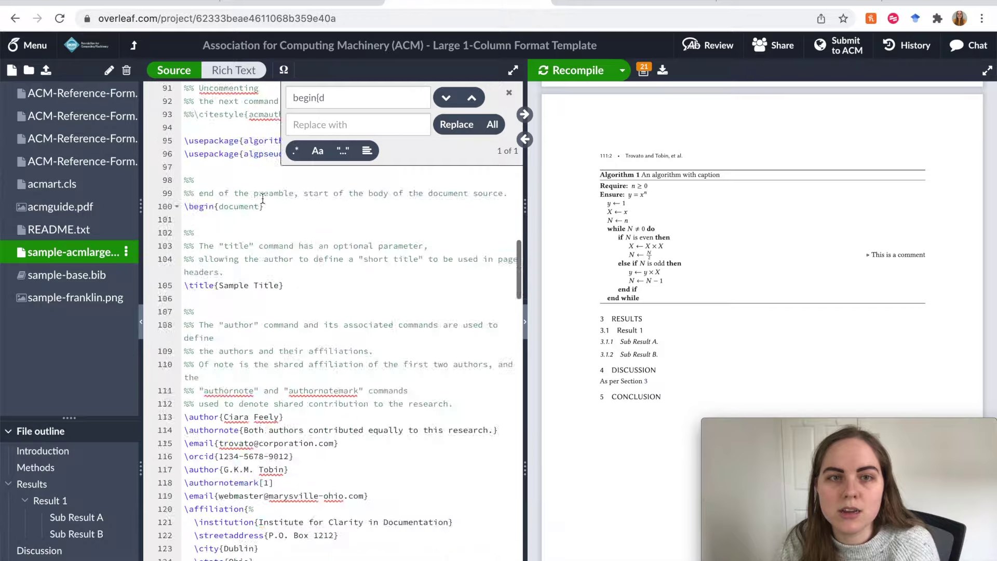
{"action": "scroll", "coordinate": [263, 199], "scroll_direction": "down", "scroll_amount": 10}
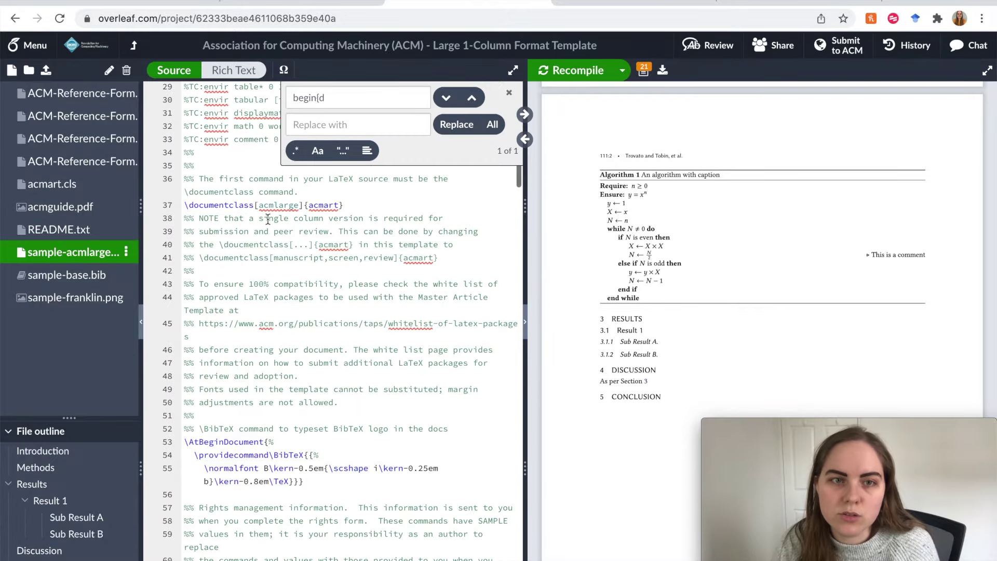
{"action": "scroll", "coordinate": [328, 452], "scroll_direction": "up", "scroll_amount": 10}
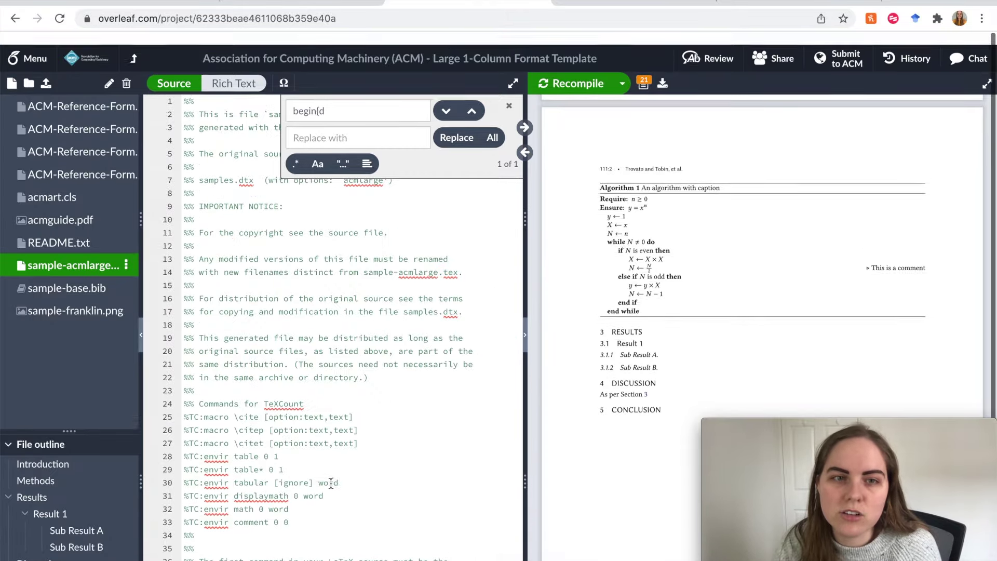
{"action": "scroll", "coordinate": [330, 467], "scroll_direction": "down", "scroll_amount": 20}
{"action": "scroll", "coordinate": [331, 483], "scroll_direction": "down", "scroll_amount": 1}
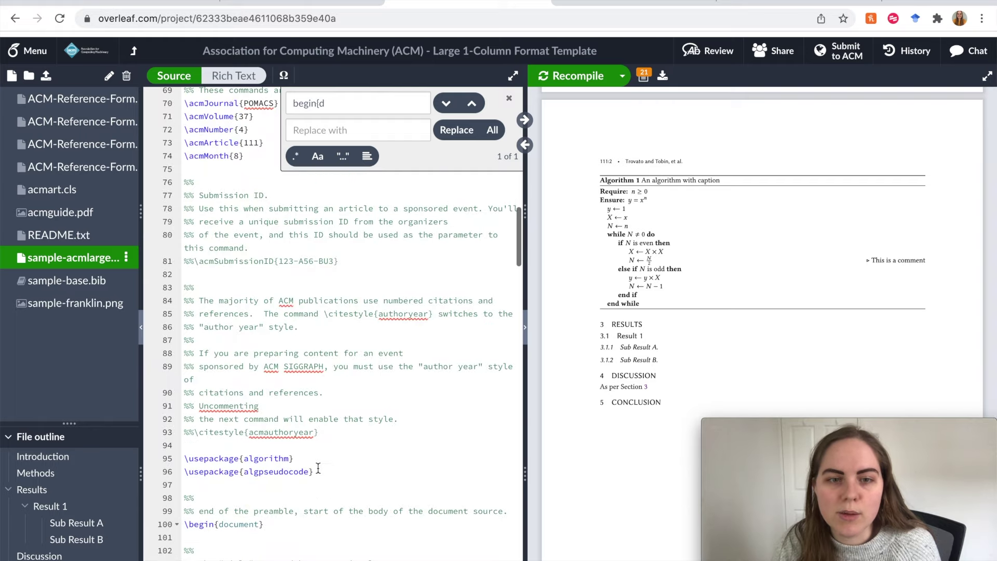
{"action": "left_click", "coordinate": [318, 468]}
{"action": "key", "text": "Return"}
{"action": "type", "text": "\\usepackage{hyperref}"}
Copy the Country List tabular block from the Tables guide, paste it below \subsection{Result 1}, and recompile the document
{"action": "scroll", "coordinate": [320, 467], "scroll_direction": "down", "scroll_amount": 20}
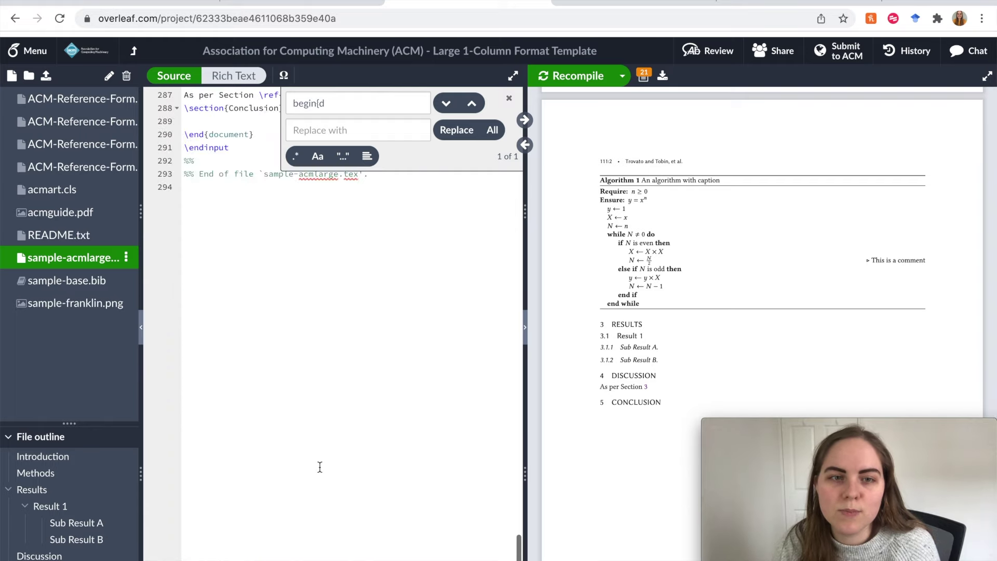
{"action": "scroll", "coordinate": [320, 467], "scroll_direction": "up", "scroll_amount": 10}
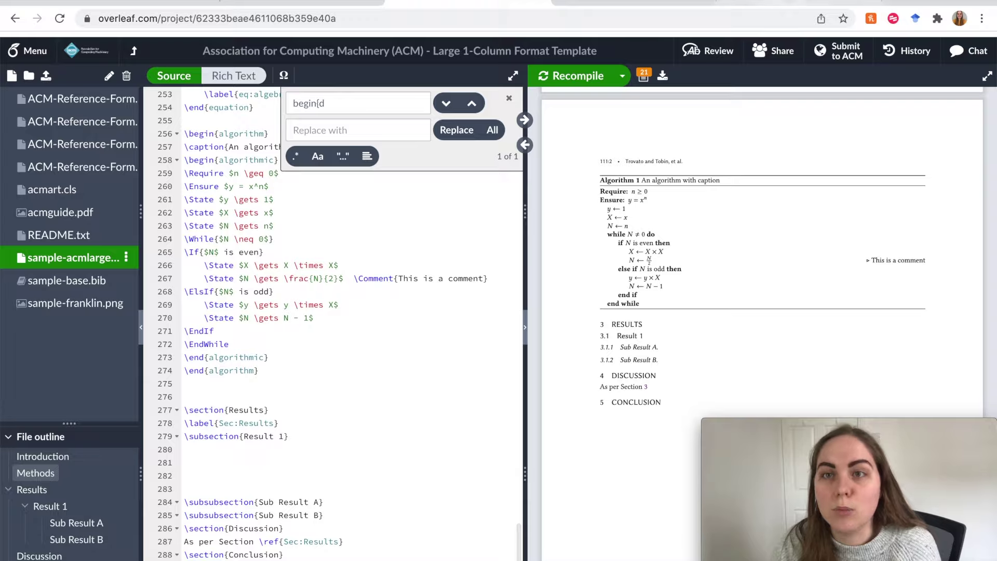
{"action": "left_click", "coordinate": [738, 5]}
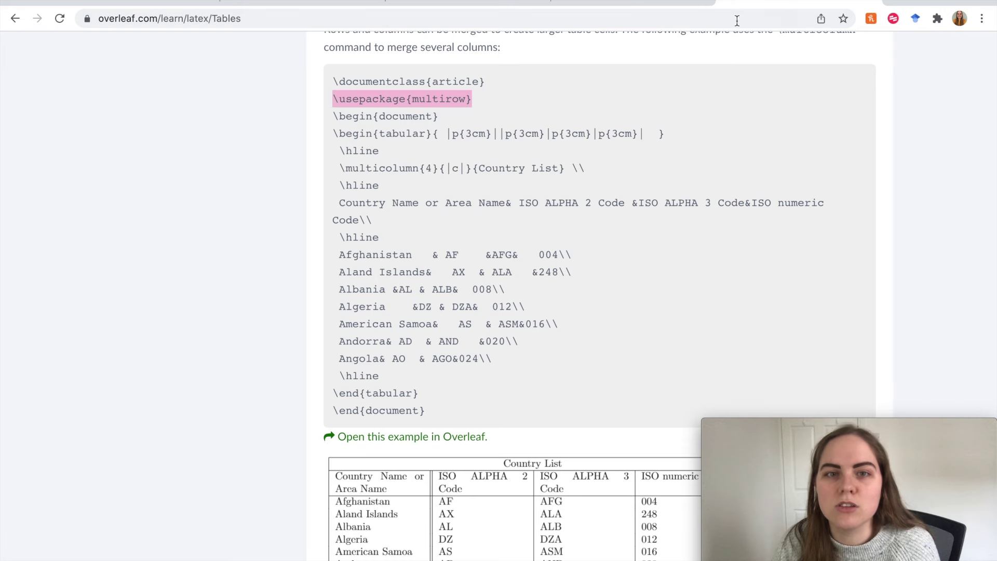
{"action": "left_click", "coordinate": [334, 132]}
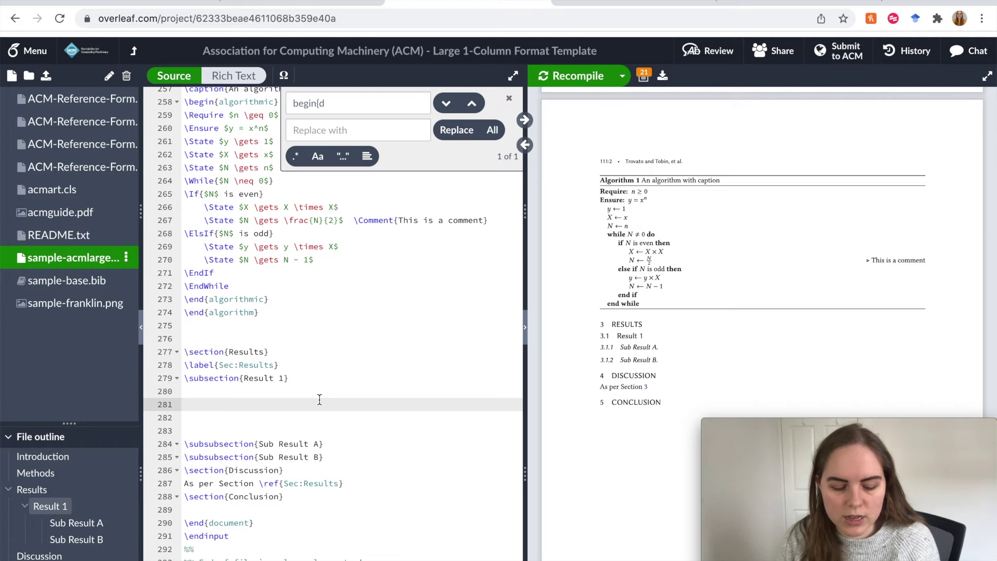
{"action": "key", "text": "ctrl+v"}
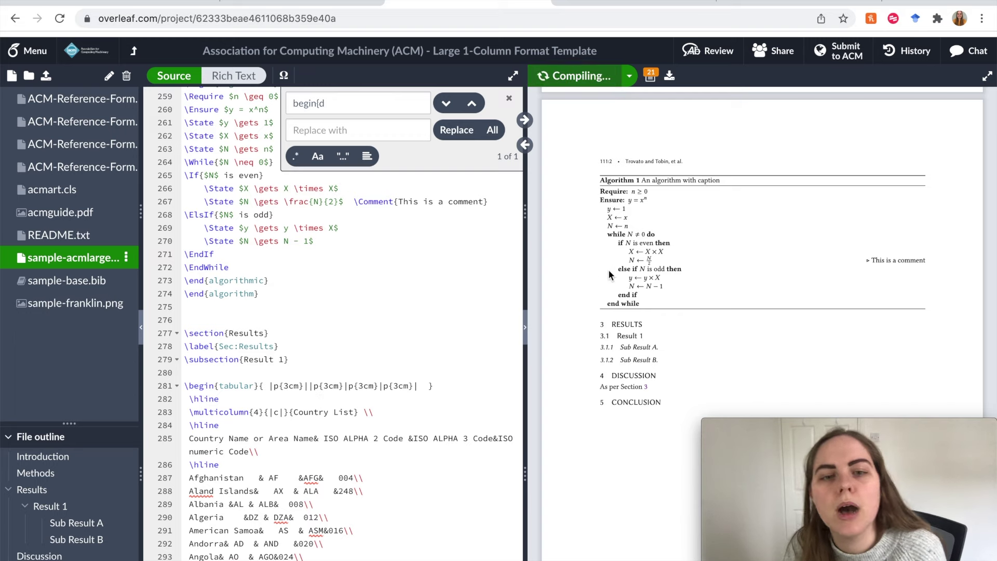
{"action": "scroll", "coordinate": [333, 364], "scroll_direction": "down", "scroll_amount": 4}
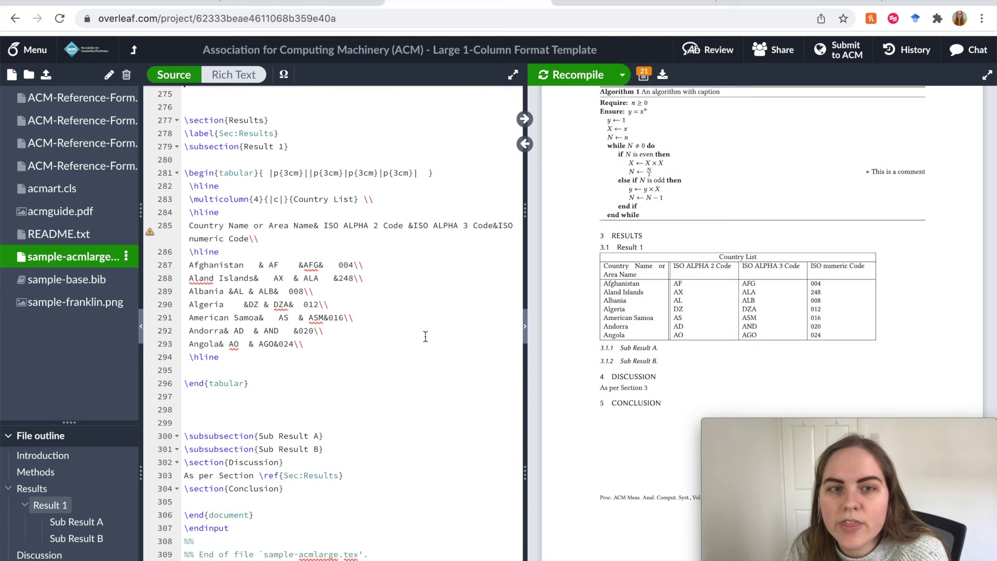
Change the table's numeric codes to 099 for Afghanistan, 211 for Aland Islands and 0116 for American Samoa
{"action": "scroll", "coordinate": [370, 322], "scroll_direction": "up", "scroll_amount": 1}
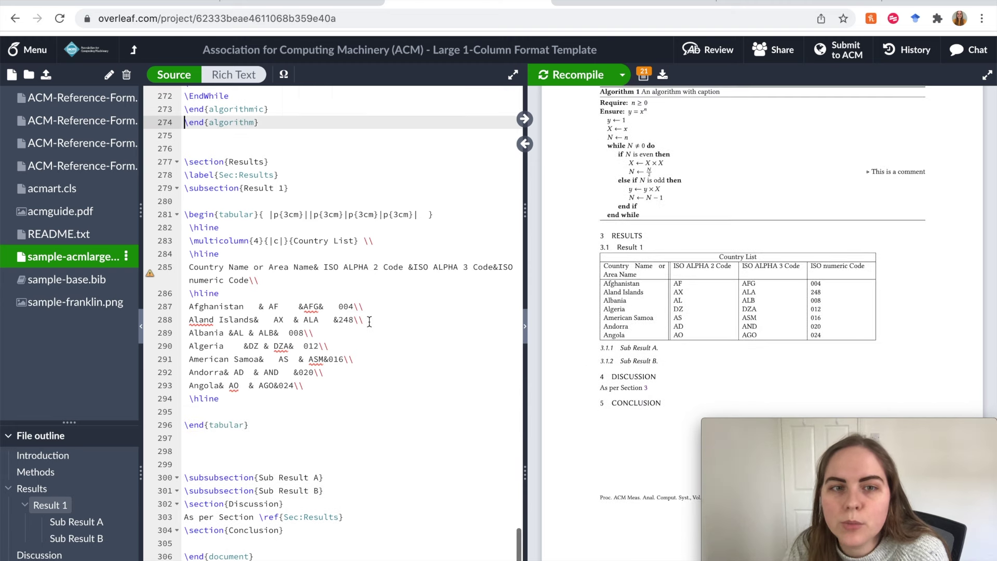
{"action": "double_click", "coordinate": [271, 307]}
{"action": "left_click", "coordinate": [304, 307]}
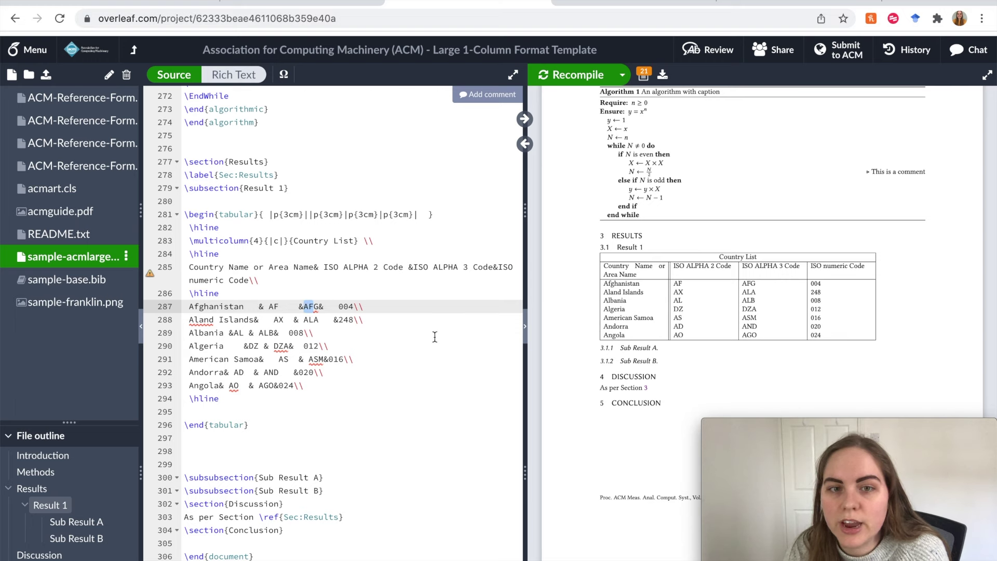
{"action": "left_click", "coordinate": [354, 308]}
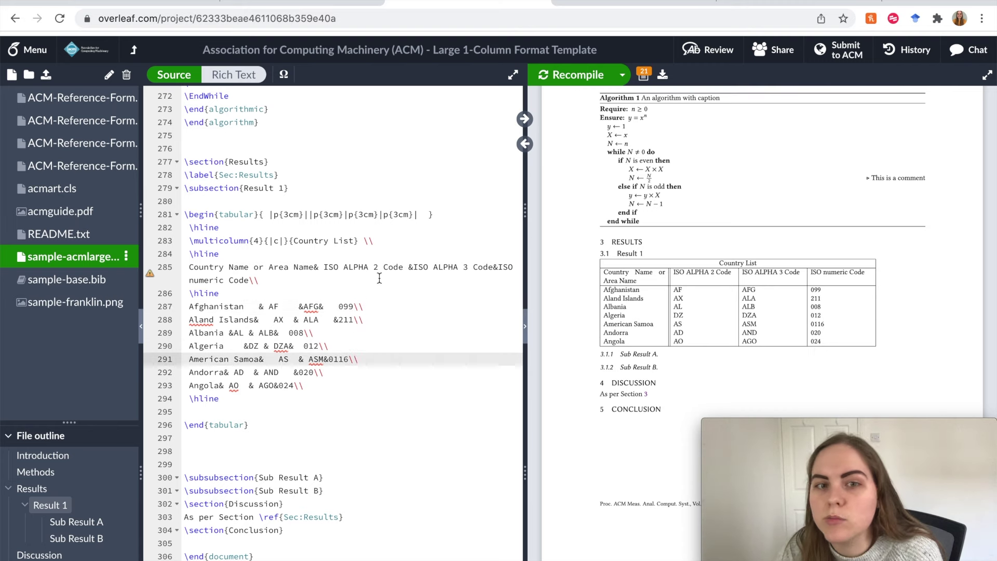
Insert blank lines below \subsubsection{Sub Result A} and add a figure environment there from the autocomplete suggestions
{"action": "scroll", "coordinate": [356, 301], "scroll_direction": "down", "scroll_amount": 3}
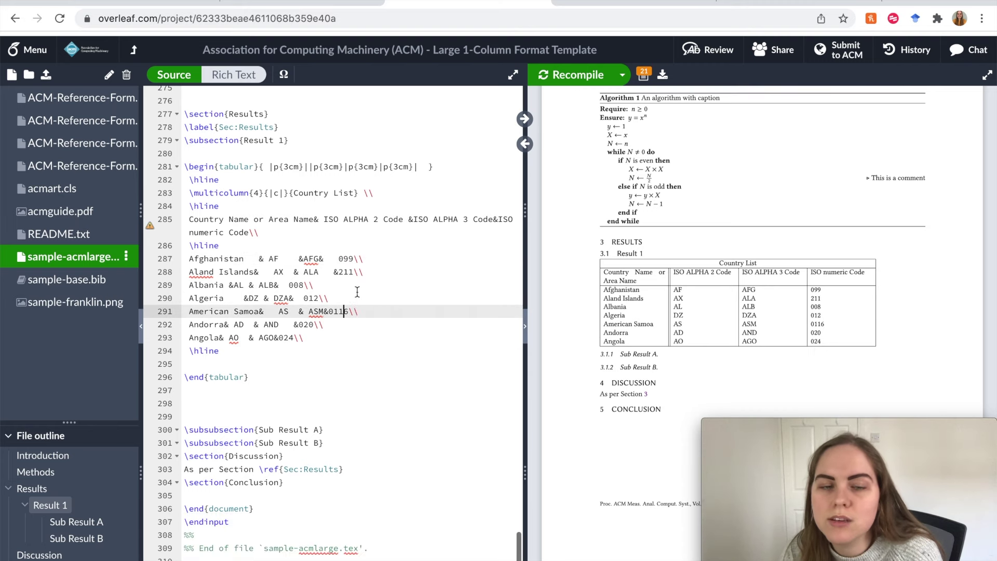
{"action": "scroll", "coordinate": [358, 292], "scroll_direction": "up", "scroll_amount": 3}
{"action": "scroll", "coordinate": [358, 338], "scroll_direction": "down", "scroll_amount": 3}
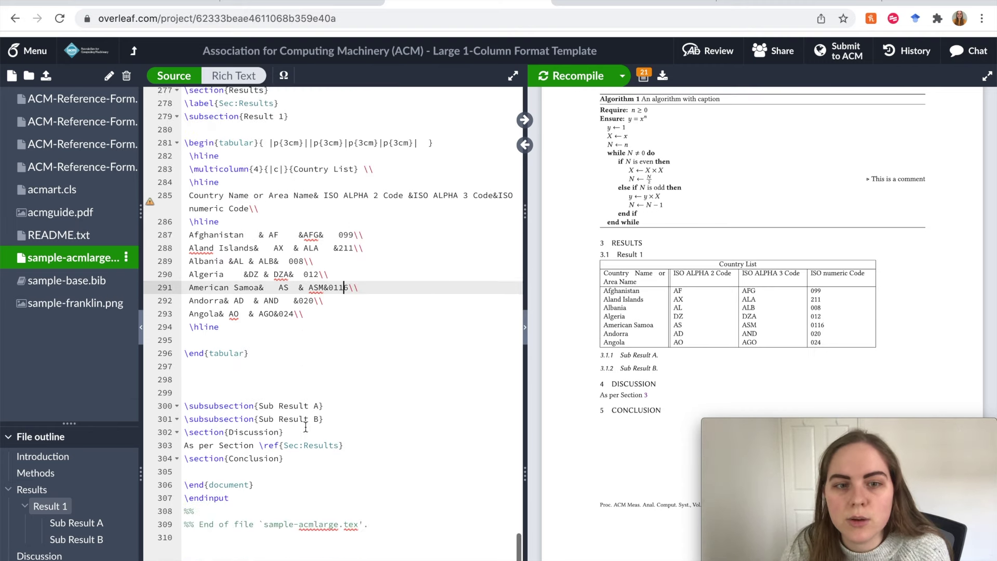
{"action": "left_click", "coordinate": [359, 327]}
{"action": "left_click", "coordinate": [328, 341]}
{"action": "key", "text": "Return"}
{"action": "key", "text": "Return"}
{"action": "key", "text": "Return"}
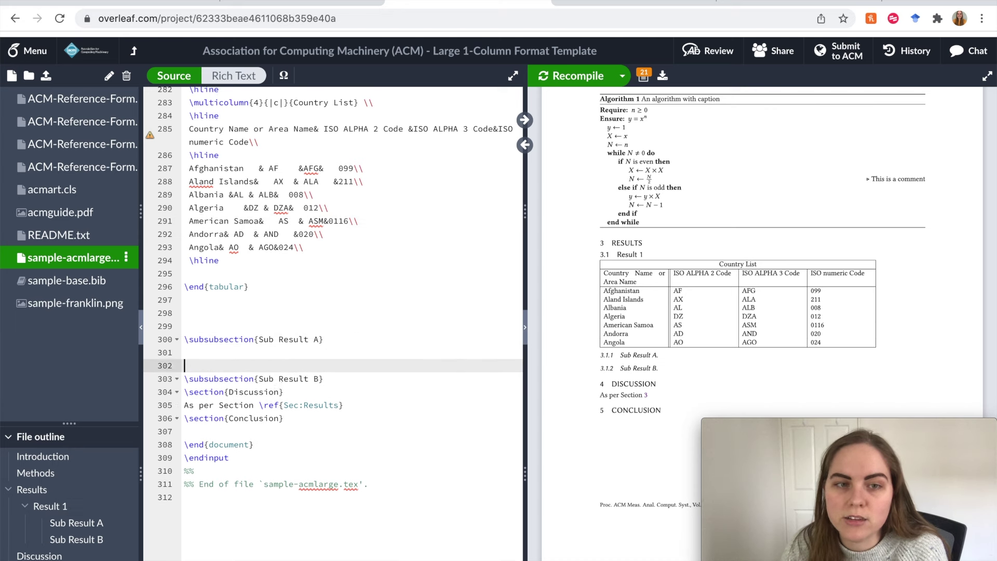
{"action": "key", "text": "Up"}
{"action": "type", "text": "\\begin{fig"}
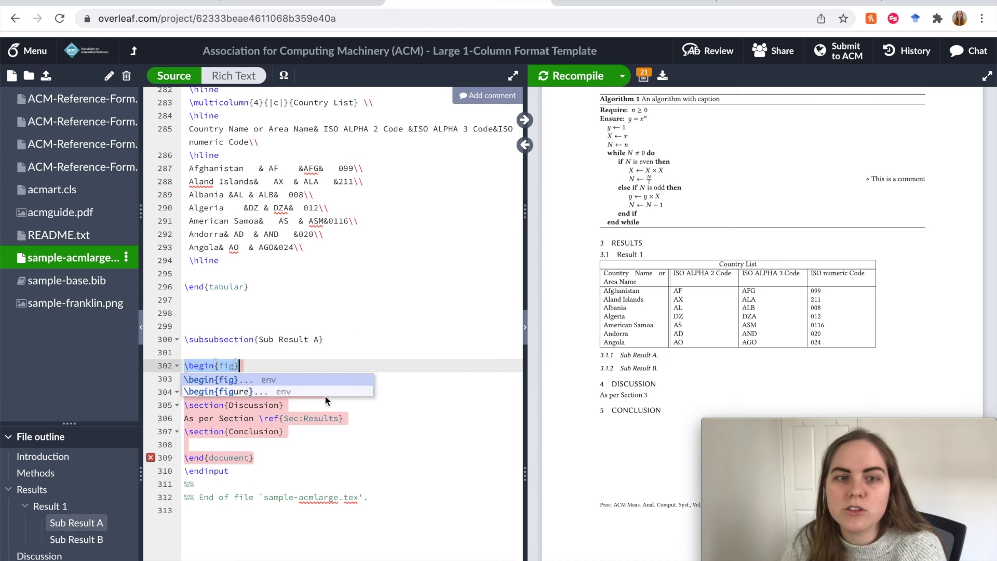
{"action": "left_click", "coordinate": [291, 392]}
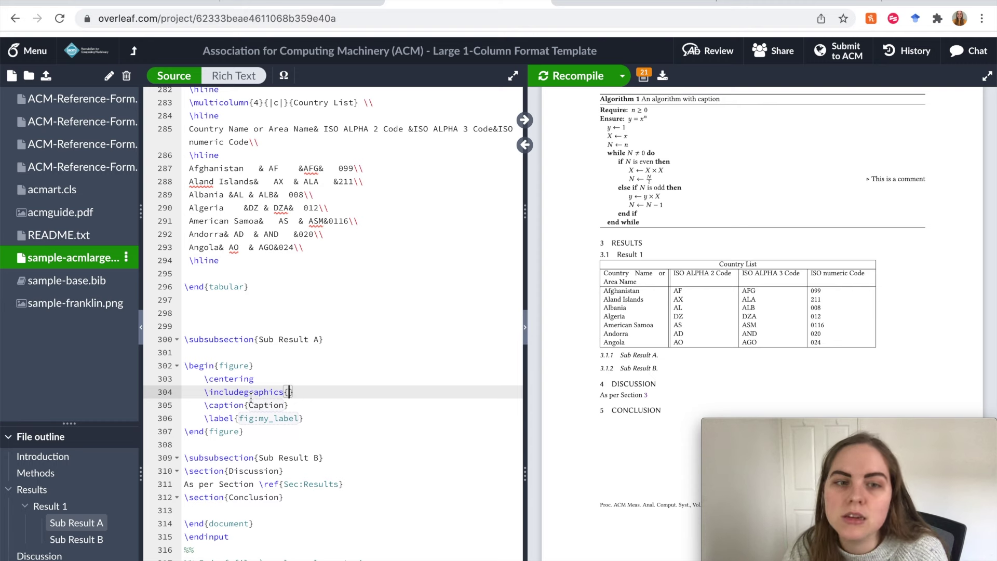
Set the figure's label to fig:nice_pic and place the cursor inside the empty \includegraphics braces
{"action": "left_click_drag", "start_coordinate": [258, 419], "coordinate": [298, 419]}
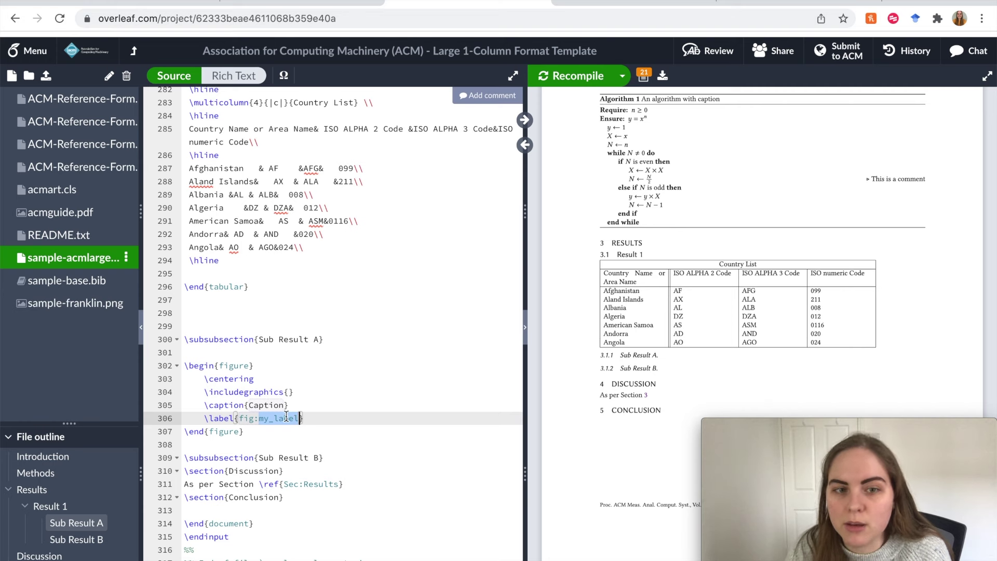
{"action": "type", "text": "nice_pic"}
{"action": "left_click", "coordinate": [290, 393]}
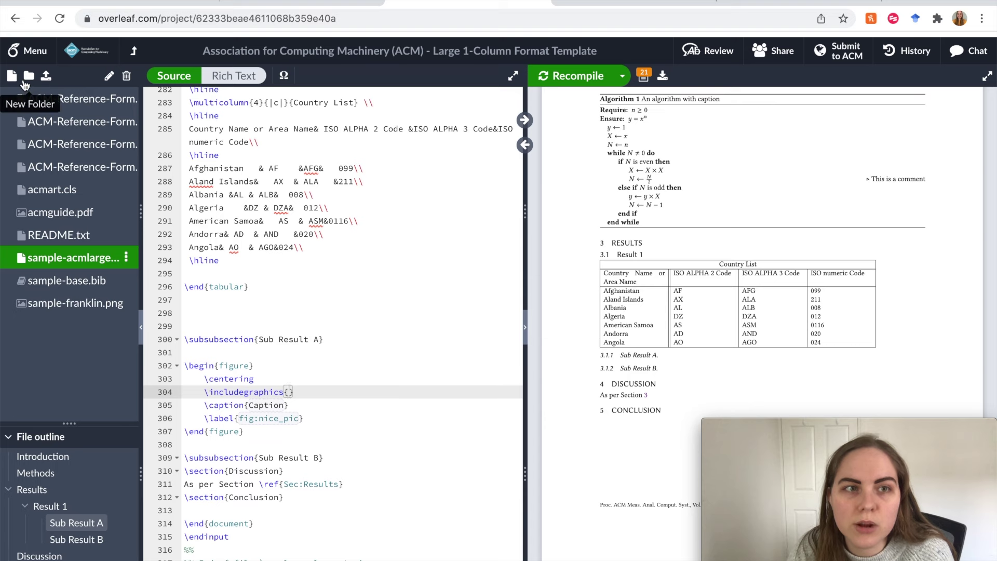
Create a project folder named figs and start a file upload into it
{"action": "left_click", "coordinate": [30, 77]}
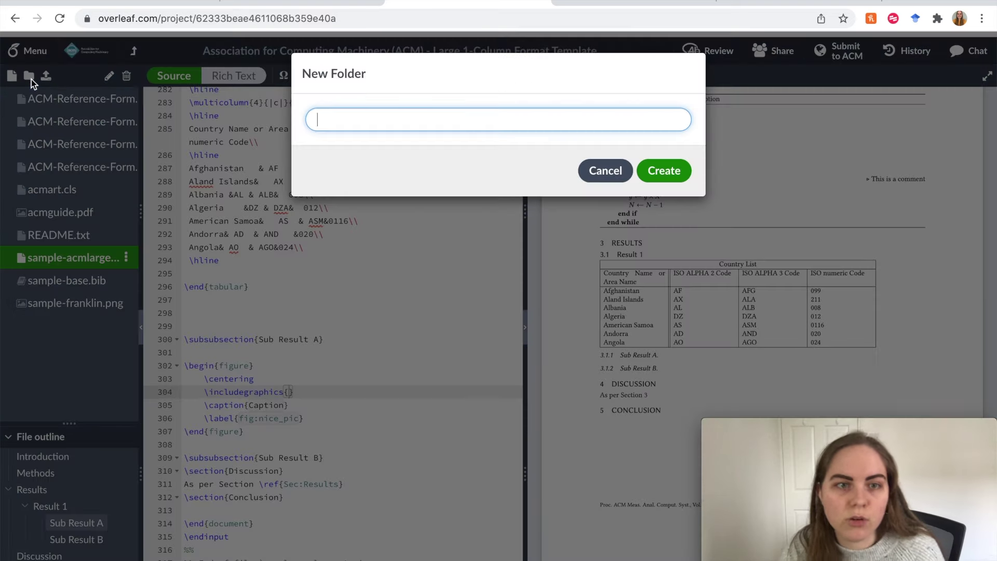
{"action": "key", "text": "Return"}
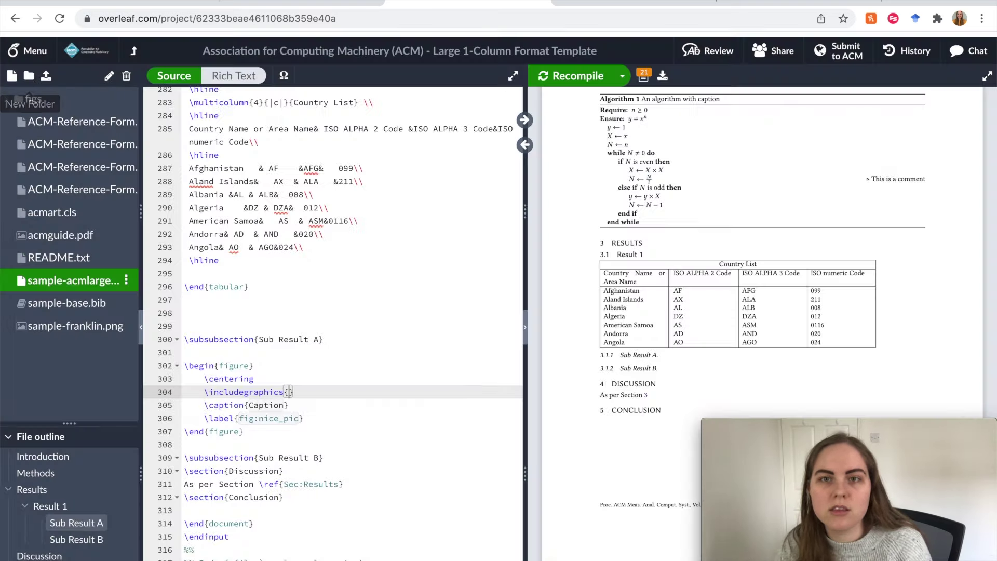
{"action": "left_click", "coordinate": [34, 108]}
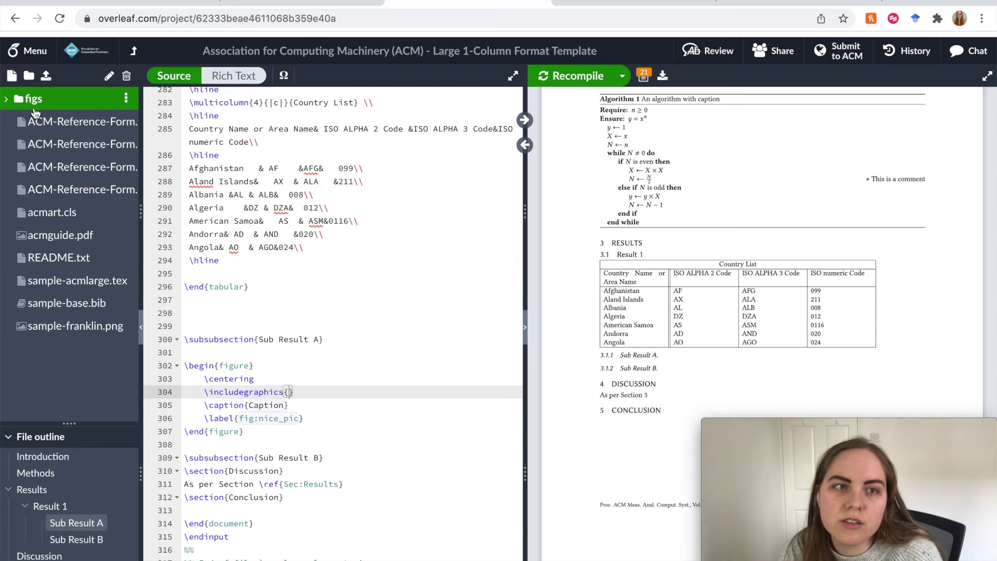
{"action": "left_click", "coordinate": [125, 99]}
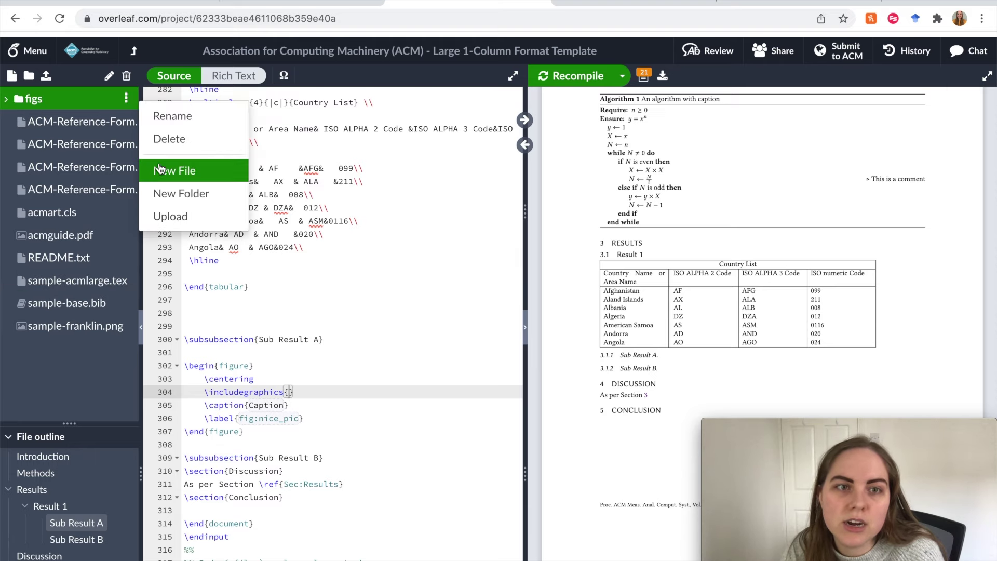
{"action": "left_click", "coordinate": [165, 218]}
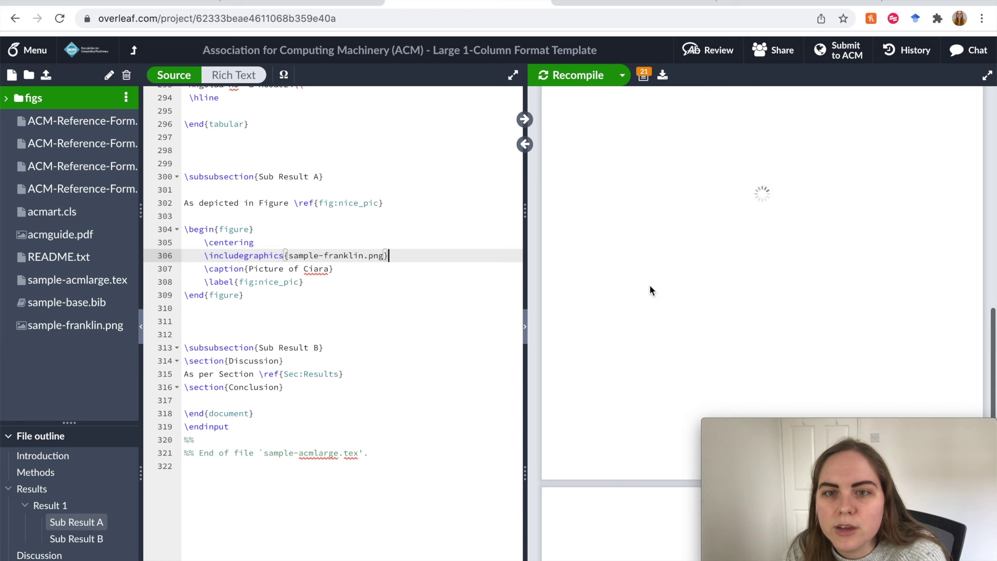
Check the compiled PDF for the Figure 1 reference under Sub Result A and follow it to the captioned image
{"action": "scroll", "coordinate": [649, 285], "scroll_direction": "down", "scroll_amount": 4}
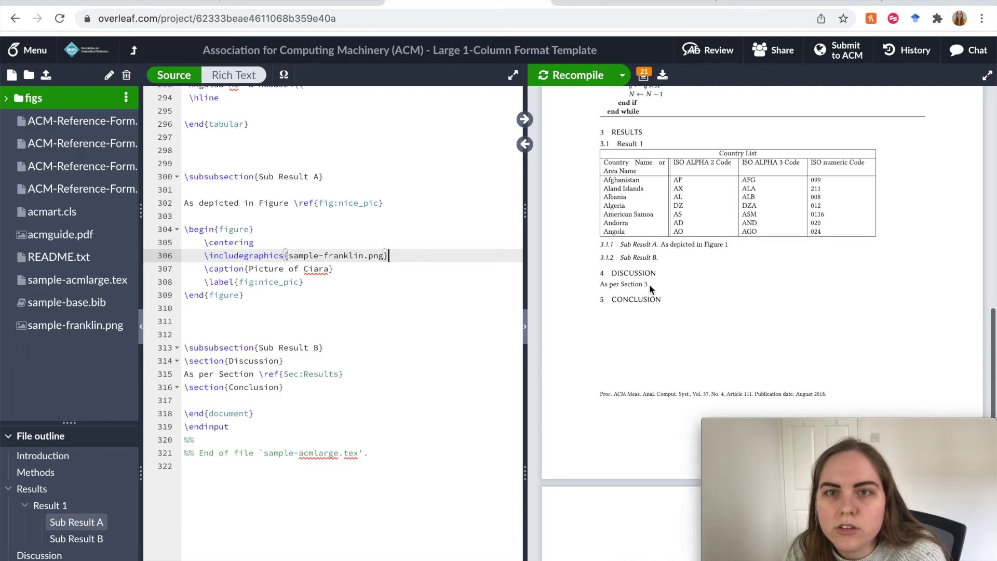
{"action": "scroll", "coordinate": [649, 284], "scroll_direction": "down", "scroll_amount": 5}
{"action": "scroll", "coordinate": [649, 288], "scroll_direction": "up", "scroll_amount": 3}
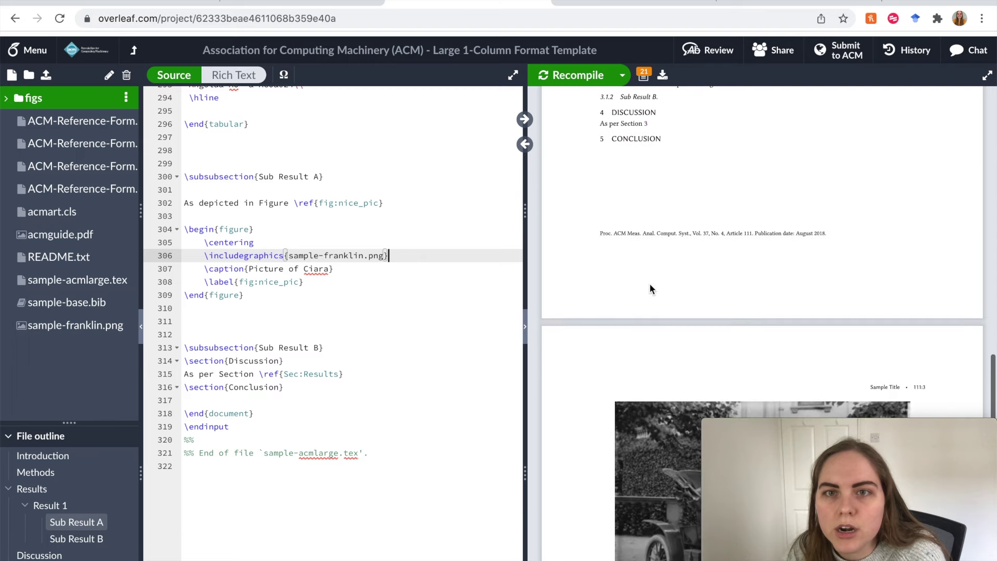
{"action": "scroll", "coordinate": [649, 285], "scroll_direction": "up", "scroll_amount": 1}
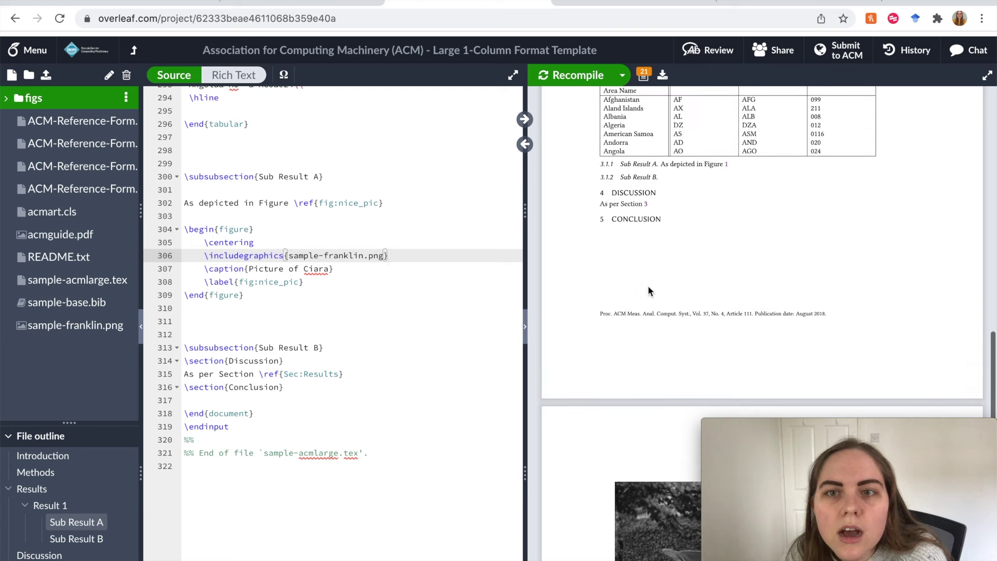
{"action": "left_click", "coordinate": [727, 166]}
{"action": "scroll", "coordinate": [718, 256], "scroll_direction": "up", "scroll_amount": 10}
{"action": "scroll", "coordinate": [868, 305], "scroll_direction": "down", "scroll_amount": 10}
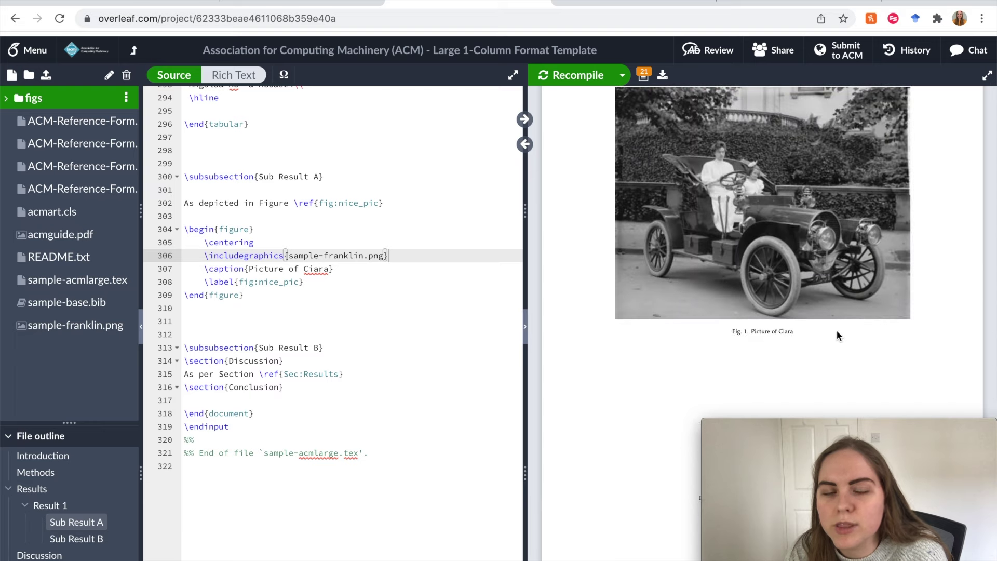
{"action": "scroll", "coordinate": [821, 330], "scroll_direction": "up", "scroll_amount": 15}
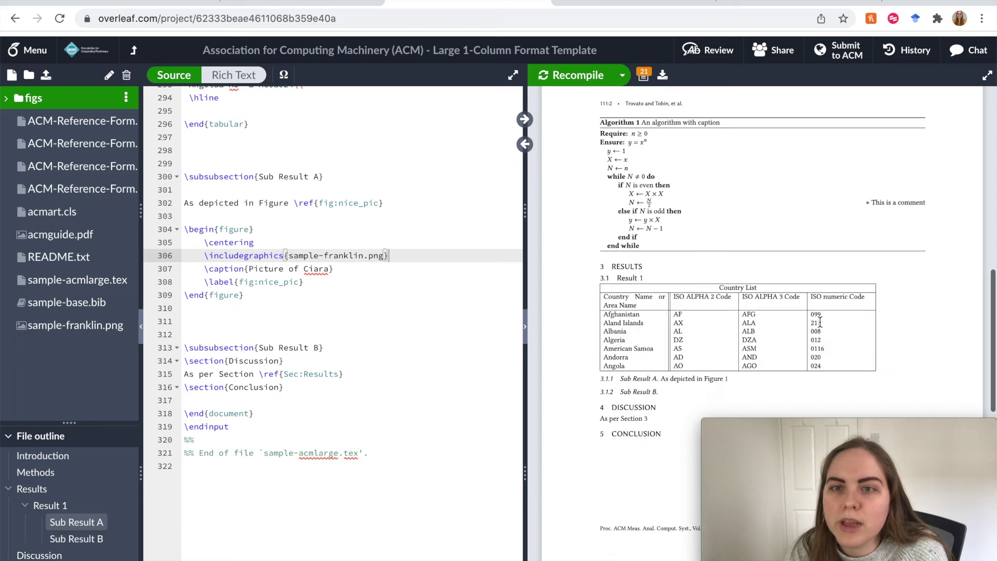
{"action": "scroll", "coordinate": [820, 322], "scroll_direction": "down", "scroll_amount": 15}
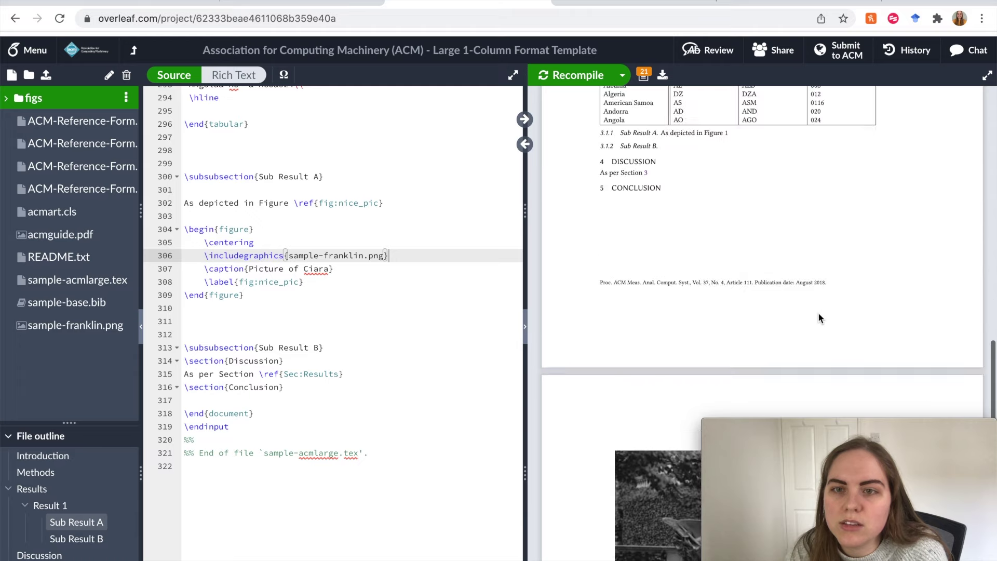
{"action": "scroll", "coordinate": [819, 313], "scroll_direction": "down", "scroll_amount": 5}
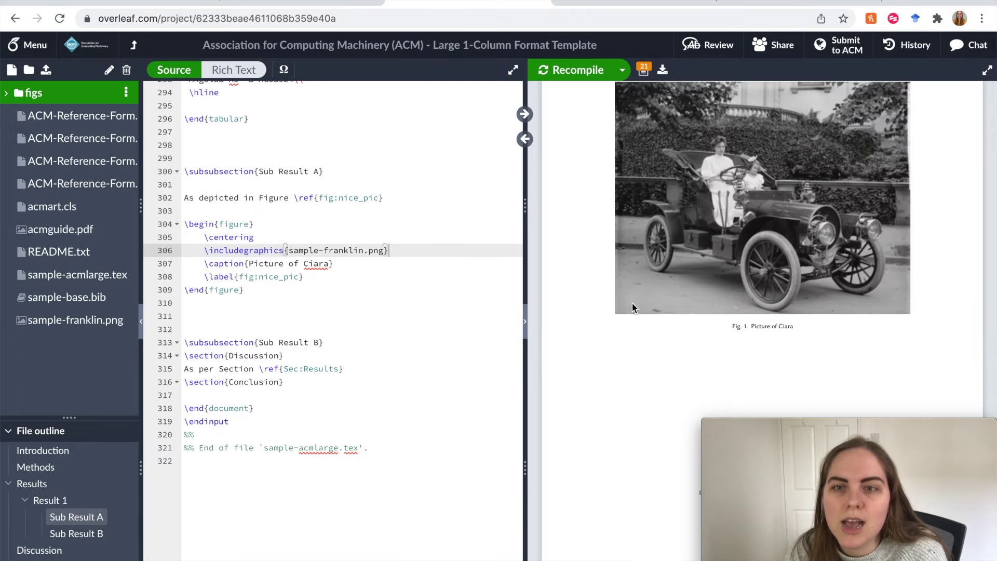
Review the PDF pages with the algorithm, the Country List table and the figure, comparing the figure with its source code
{"action": "scroll", "coordinate": [727, 335], "scroll_direction": "up", "scroll_amount": 1}
{"action": "scroll", "coordinate": [695, 366], "scroll_direction": "down", "scroll_amount": 1}
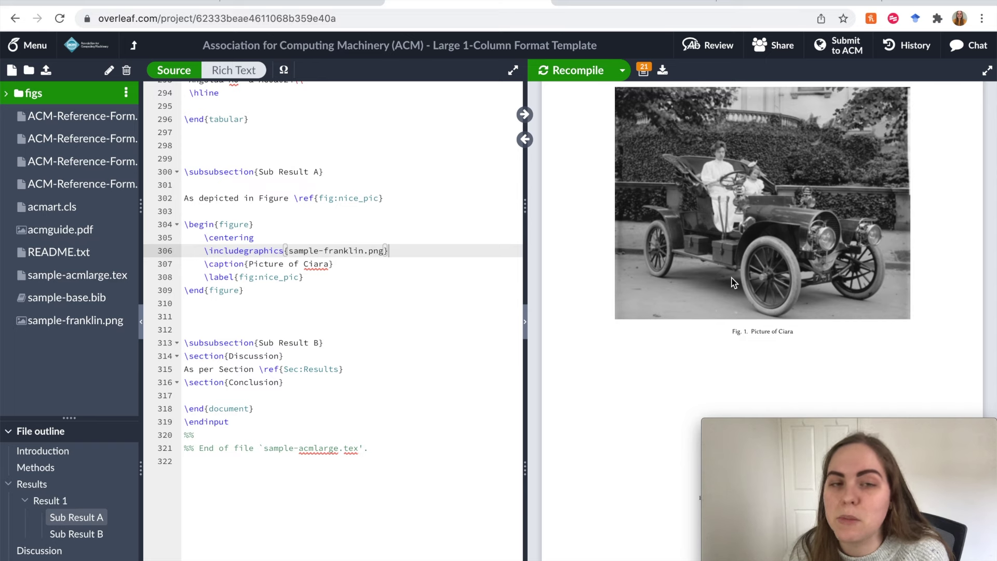
{"action": "scroll", "coordinate": [733, 282], "scroll_direction": "up", "scroll_amount": 8}
{"action": "scroll", "coordinate": [647, 298], "scroll_direction": "up", "scroll_amount": 10}
{"action": "scroll", "coordinate": [676, 294], "scroll_direction": "down", "scroll_amount": 8}
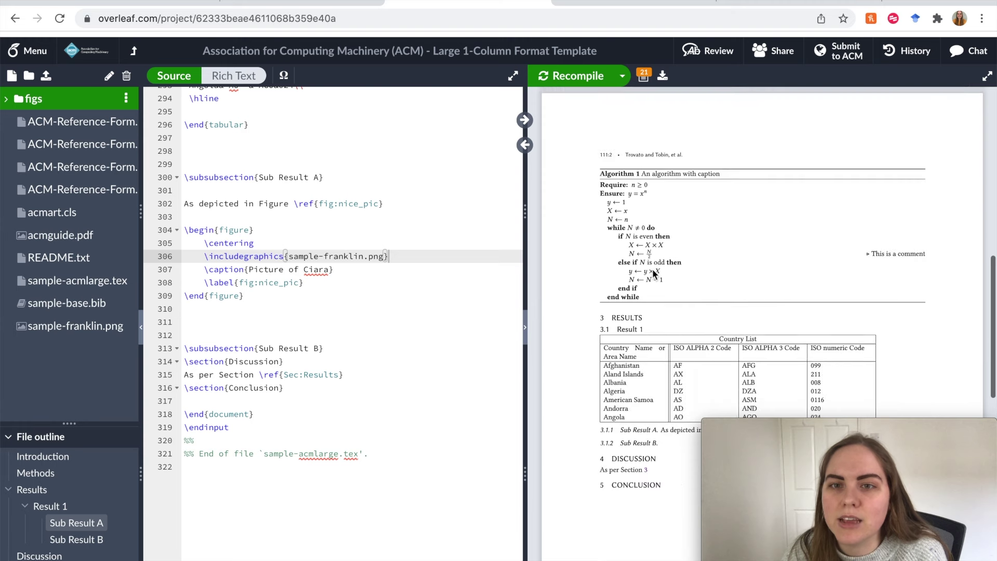
{"action": "scroll", "coordinate": [675, 299], "scroll_direction": "down", "scroll_amount": 7}
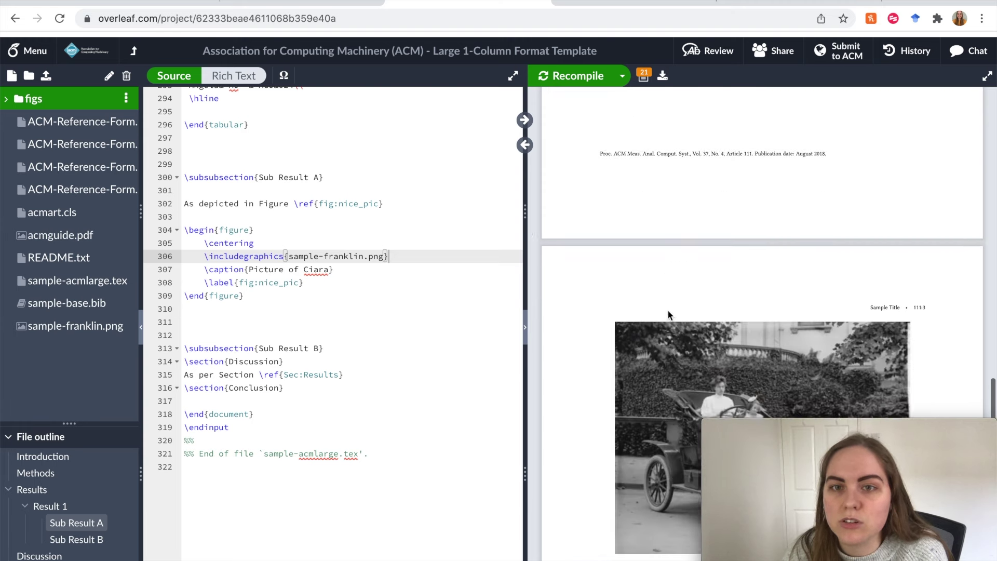
{"action": "scroll", "coordinate": [672, 311], "scroll_direction": "down", "scroll_amount": 3}
{"action": "scroll", "coordinate": [827, 323], "scroll_direction": "down", "scroll_amount": 1}
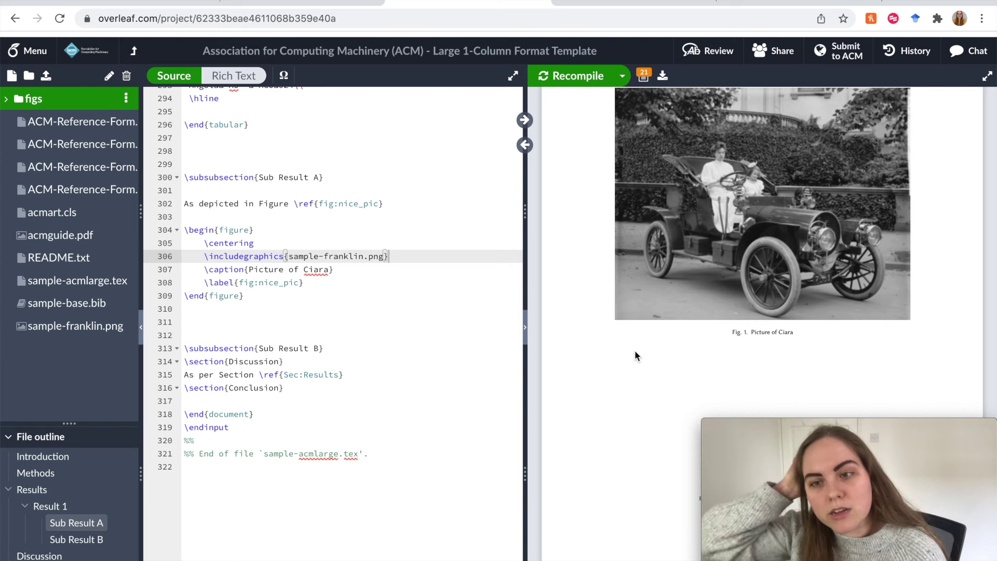
{"action": "scroll", "coordinate": [387, 164], "scroll_direction": "down", "scroll_amount": 2}
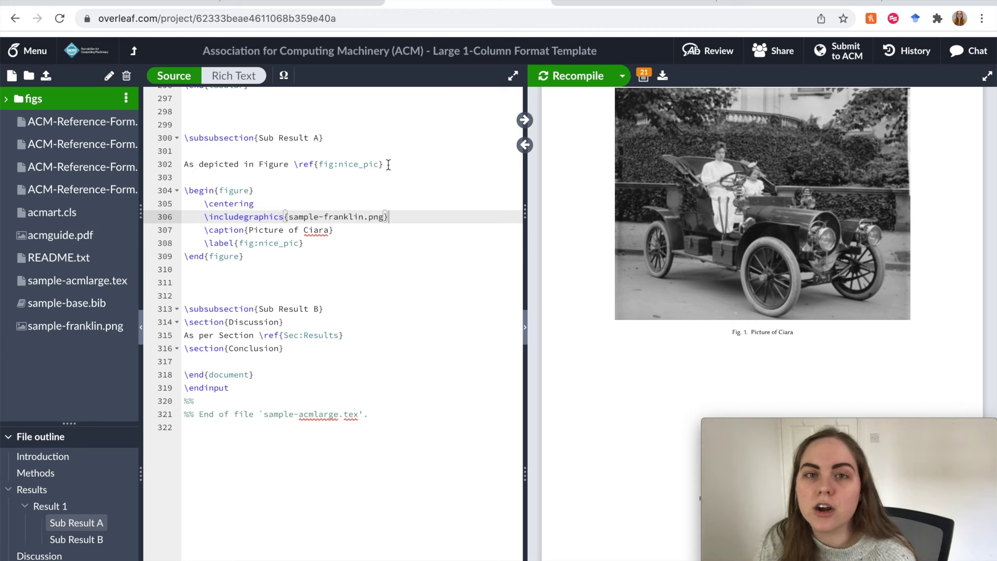
{"action": "scroll", "coordinate": [668, 179], "scroll_direction": "up", "scroll_amount": 10}
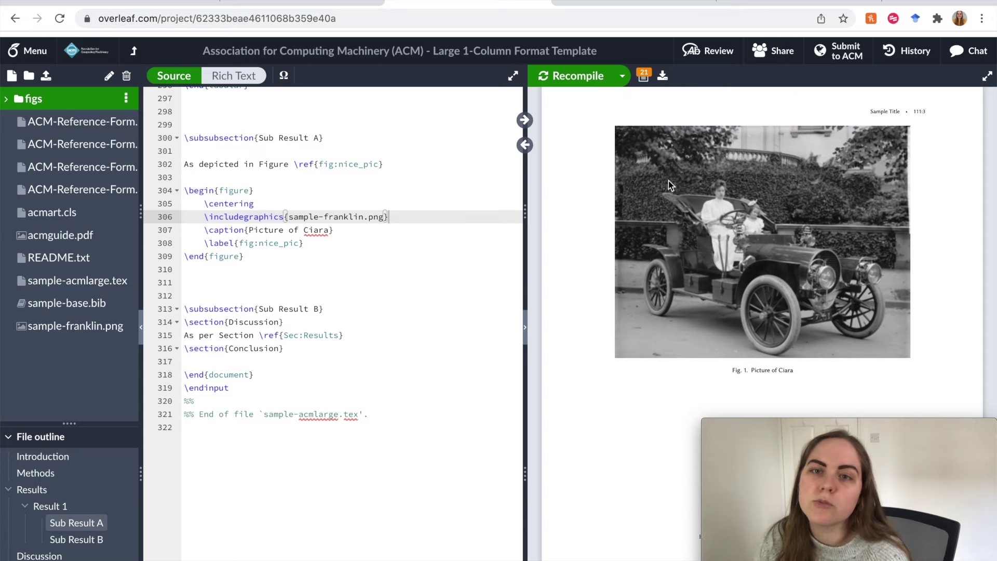
{"action": "scroll", "coordinate": [665, 180], "scroll_direction": "down", "scroll_amount": 1}
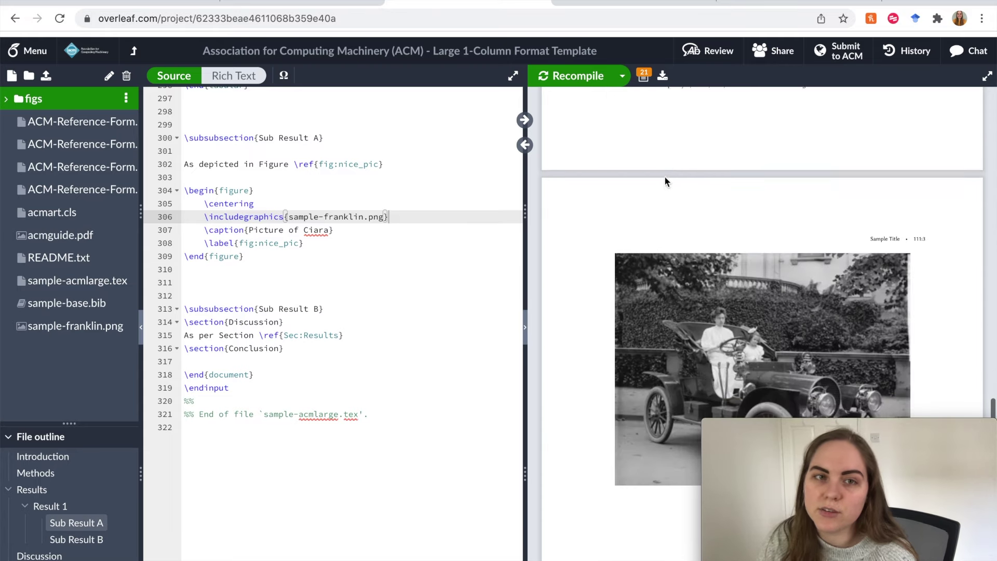
{"action": "scroll", "coordinate": [372, 207], "scroll_direction": "up", "scroll_amount": 3}
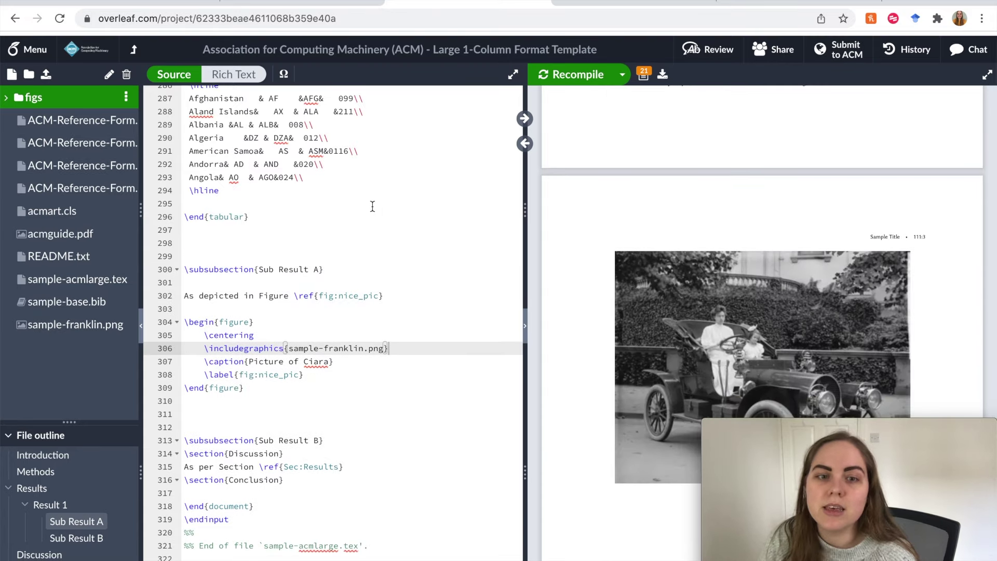
{"action": "scroll", "coordinate": [373, 206], "scroll_direction": "down", "scroll_amount": 8}
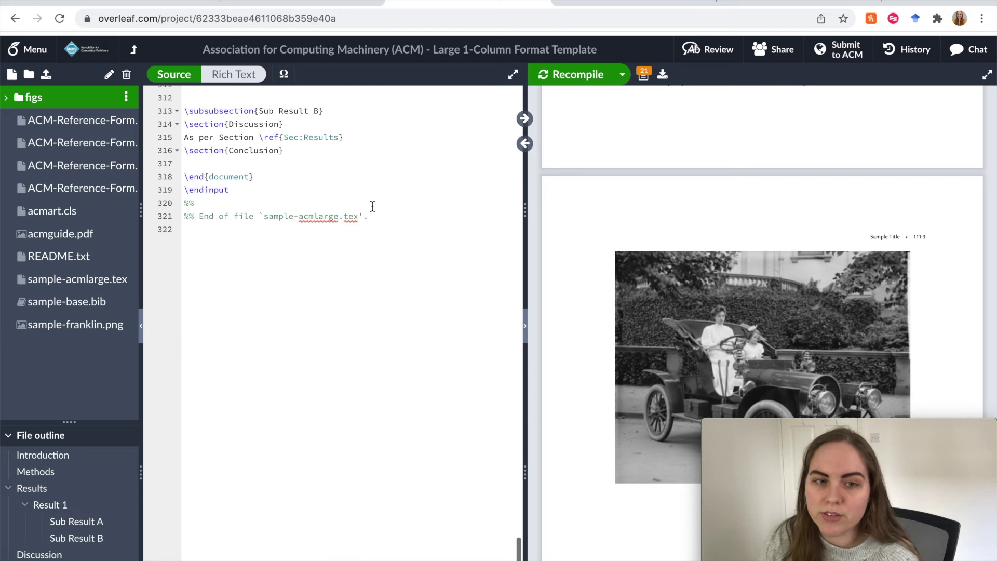
{"action": "scroll", "coordinate": [372, 206], "scroll_direction": "up", "scroll_amount": 3}
{"action": "scroll", "coordinate": [372, 206], "scroll_direction": "up", "scroll_amount": 1}
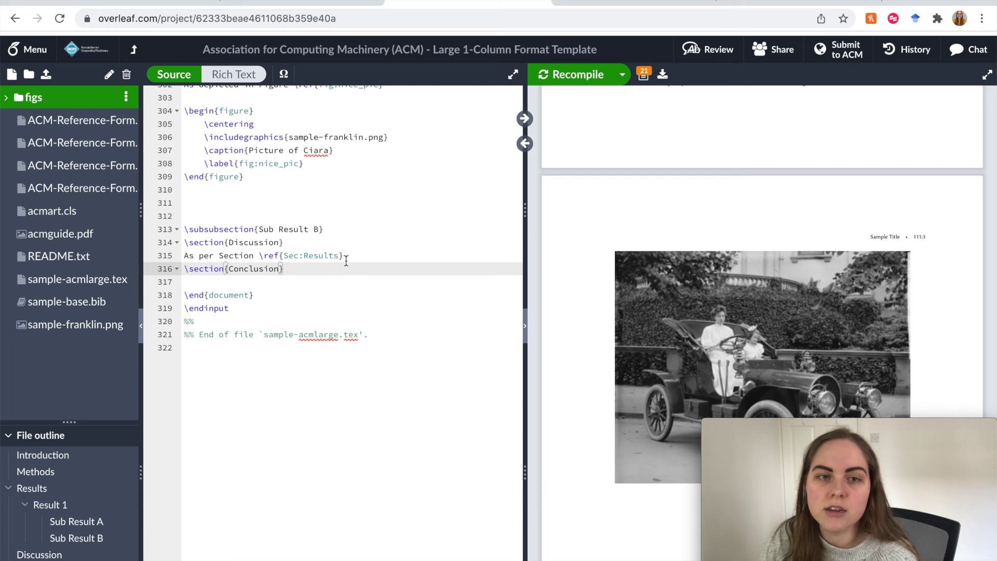
{"action": "scroll", "coordinate": [346, 260], "scroll_direction": "down", "scroll_amount": 2}
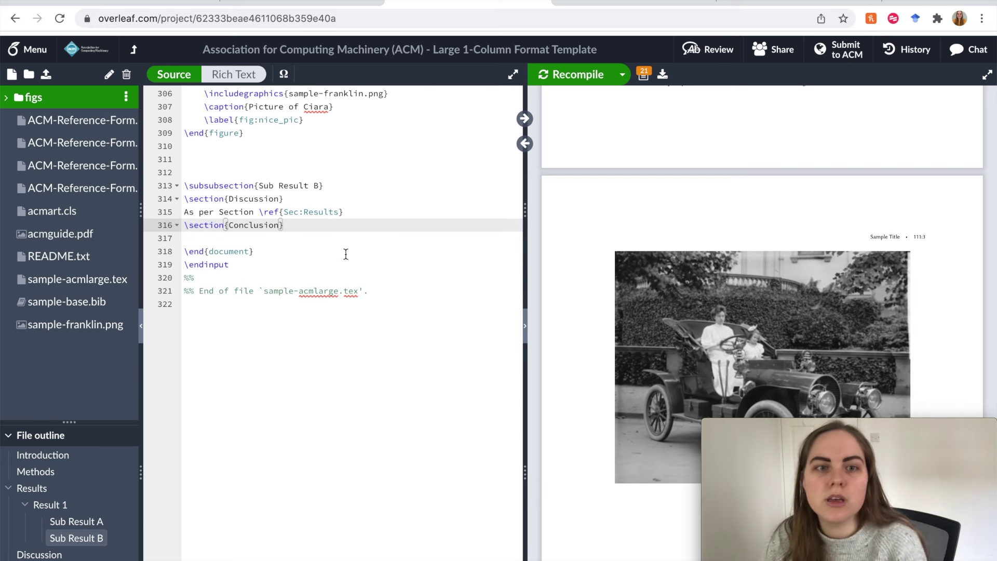
{"action": "scroll", "coordinate": [346, 254], "scroll_direction": "up", "scroll_amount": 4}
{"action": "left_click", "coordinate": [345, 266]}
{"action": "left_click", "coordinate": [345, 289]}
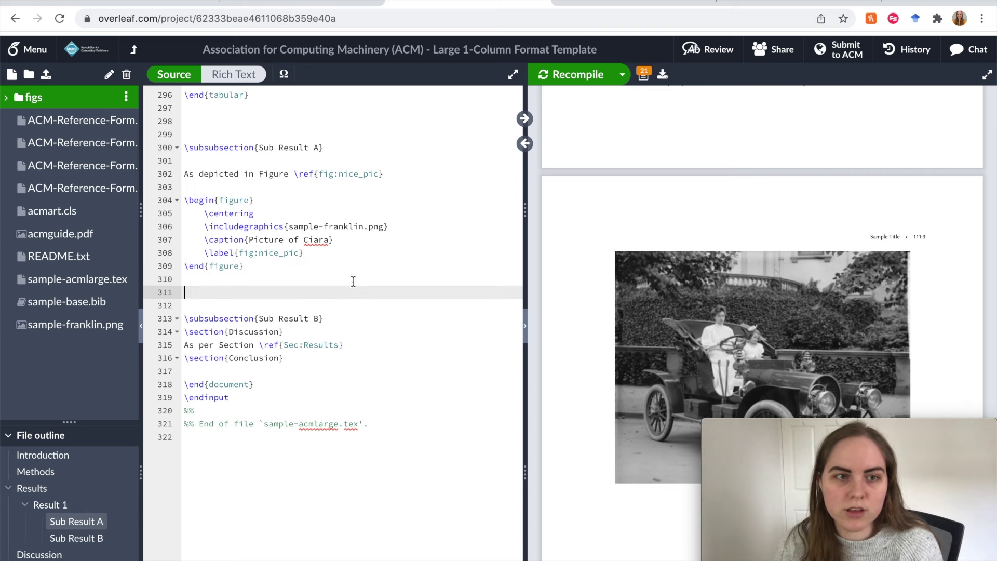
{"action": "left_click", "coordinate": [86, 306]}
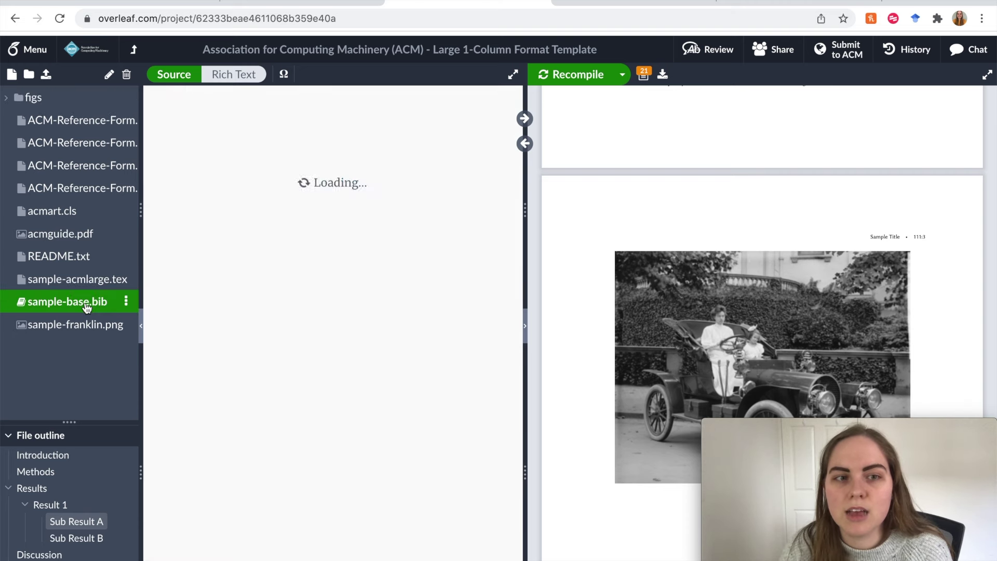
{"action": "scroll", "coordinate": [265, 294], "scroll_direction": "down", "scroll_amount": 2}
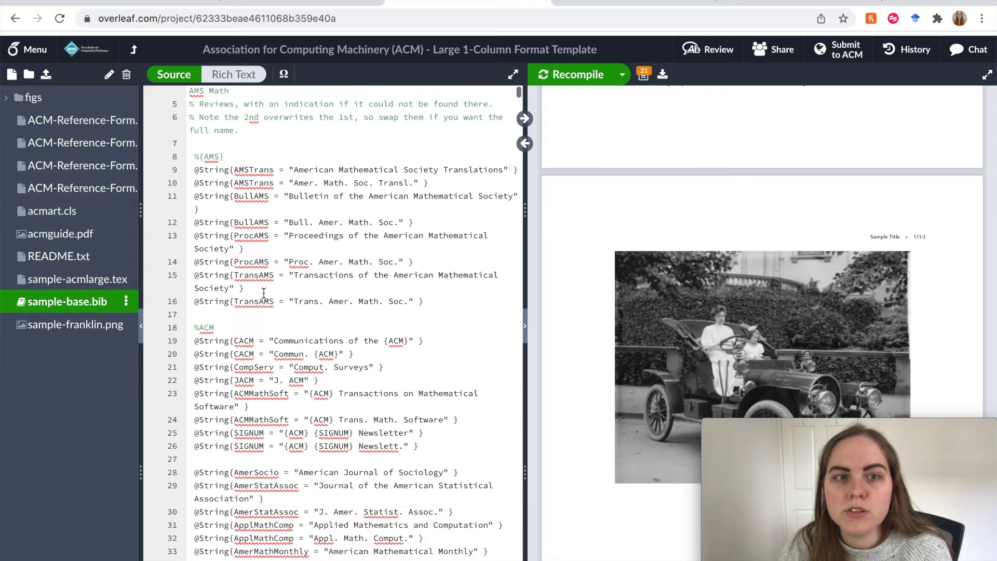
{"action": "scroll", "coordinate": [279, 263], "scroll_direction": "down", "scroll_amount": 8}
{"action": "scroll", "coordinate": [281, 262], "scroll_direction": "down", "scroll_amount": 20}
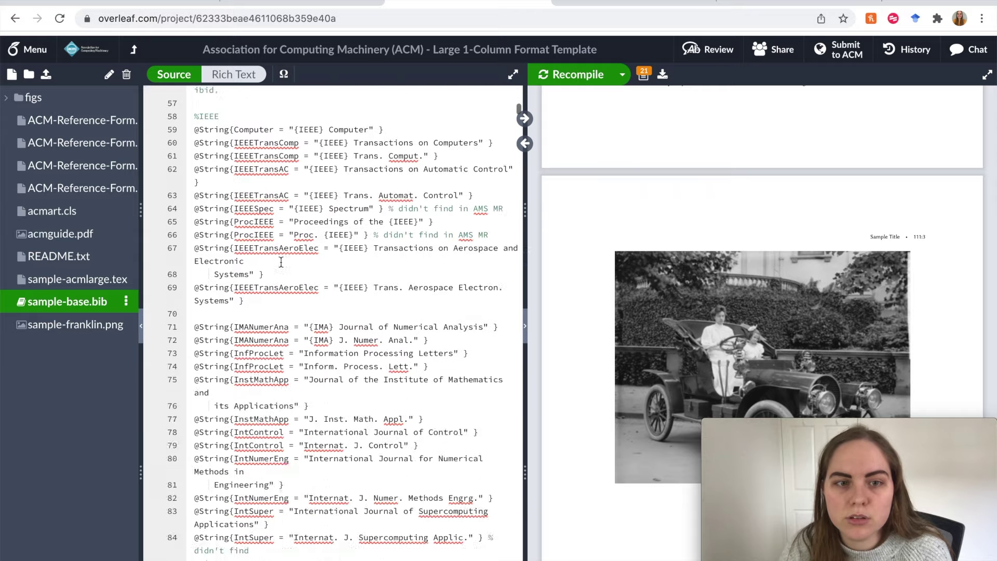
{"action": "scroll", "coordinate": [281, 262], "scroll_direction": "down", "scroll_amount": 6}
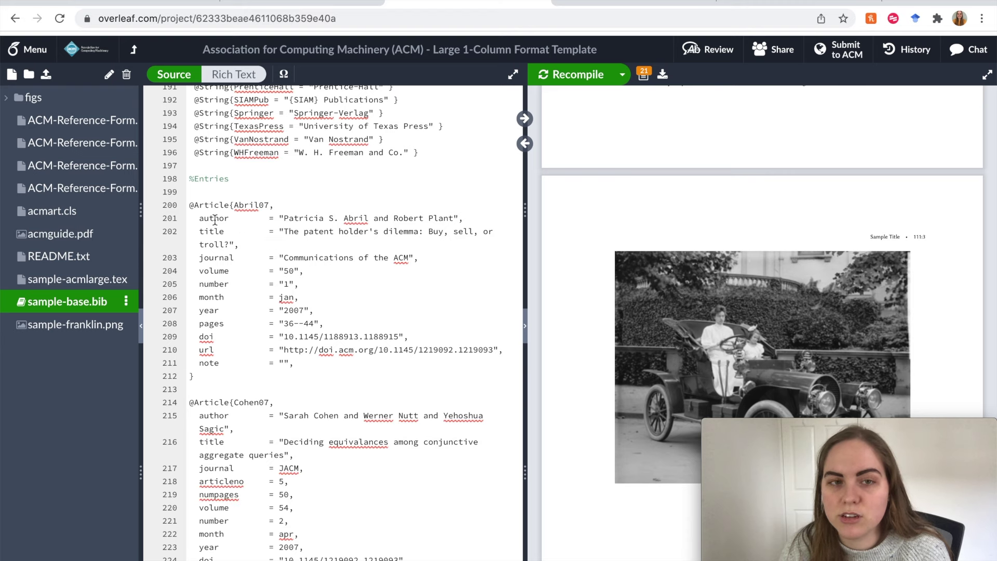
{"action": "left_click_drag", "start_coordinate": [188, 206], "coordinate": [264, 204]}
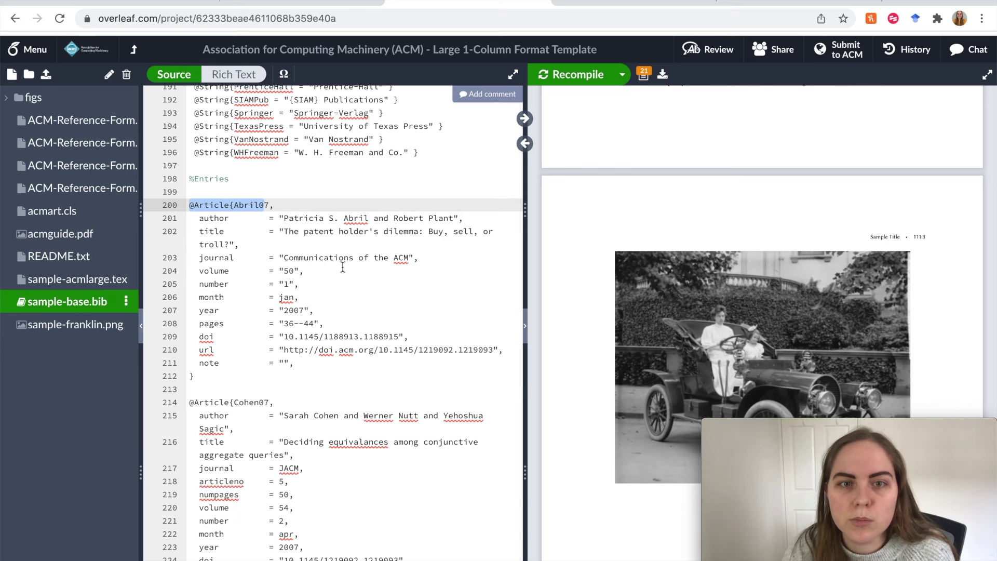
{"action": "scroll", "coordinate": [330, 269], "scroll_direction": "down", "scroll_amount": 4}
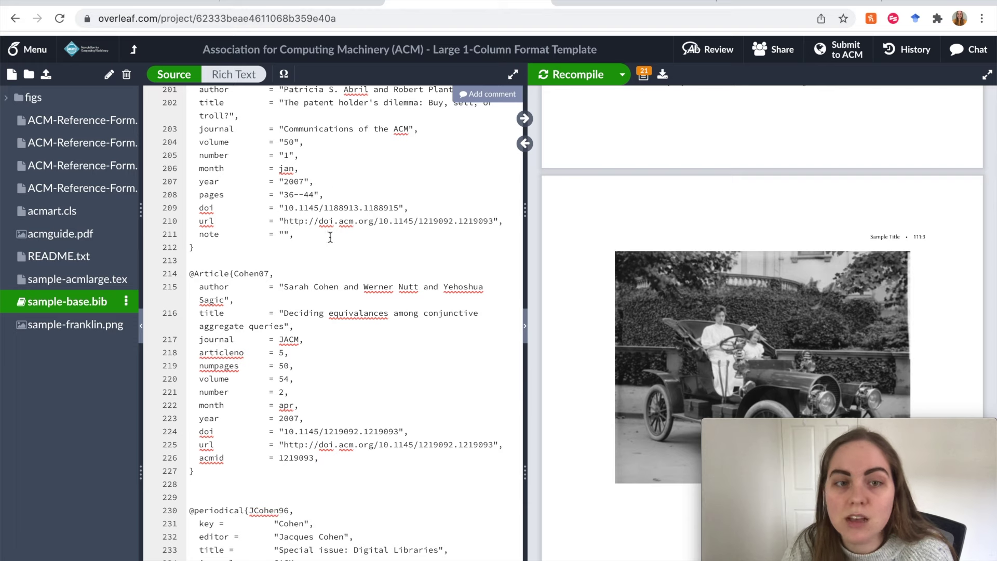
{"action": "scroll", "coordinate": [331, 236], "scroll_direction": "up", "scroll_amount": 4}
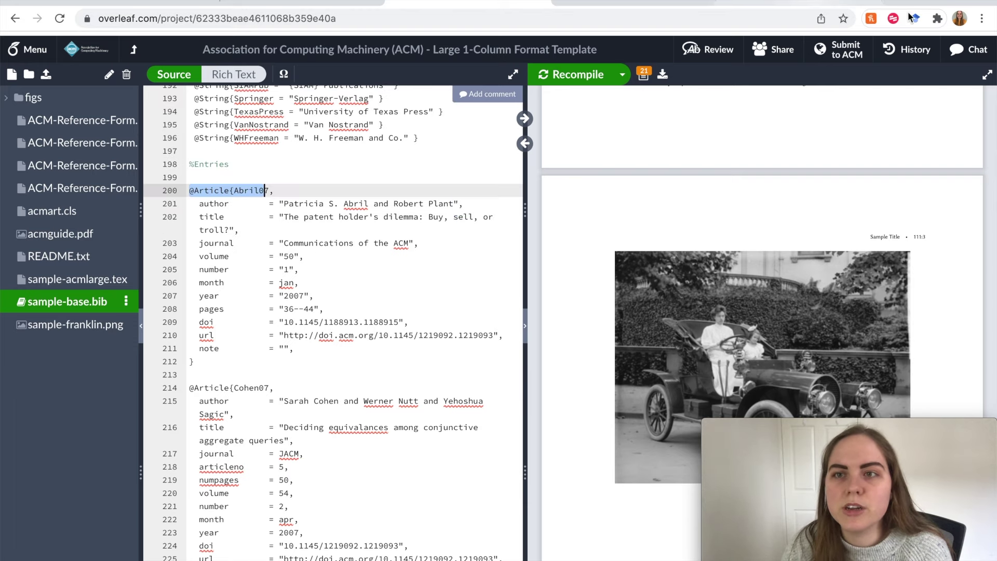
Switch to another browser tab, open Google Scholar and search it for the paper author's name
{"action": "left_click", "coordinate": [897, 2]}
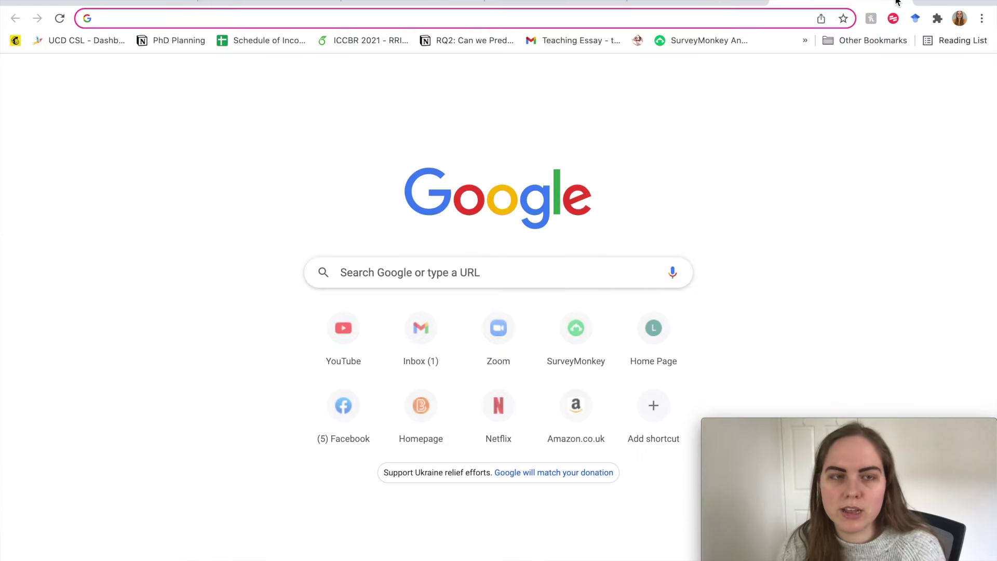
{"action": "type", "text": "google scholar"}
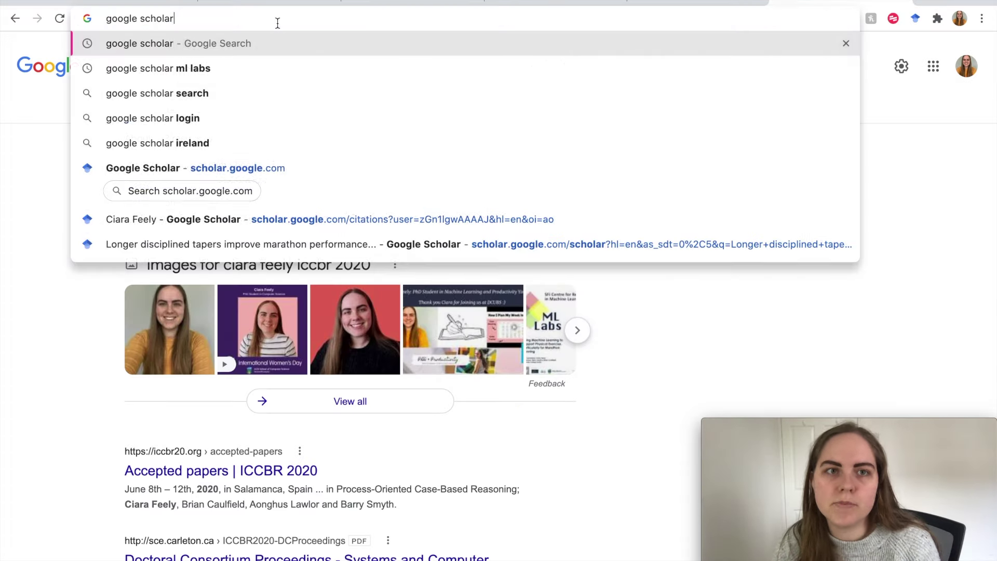
{"action": "key", "text": "Return"}
{"action": "left_click", "coordinate": [198, 183]}
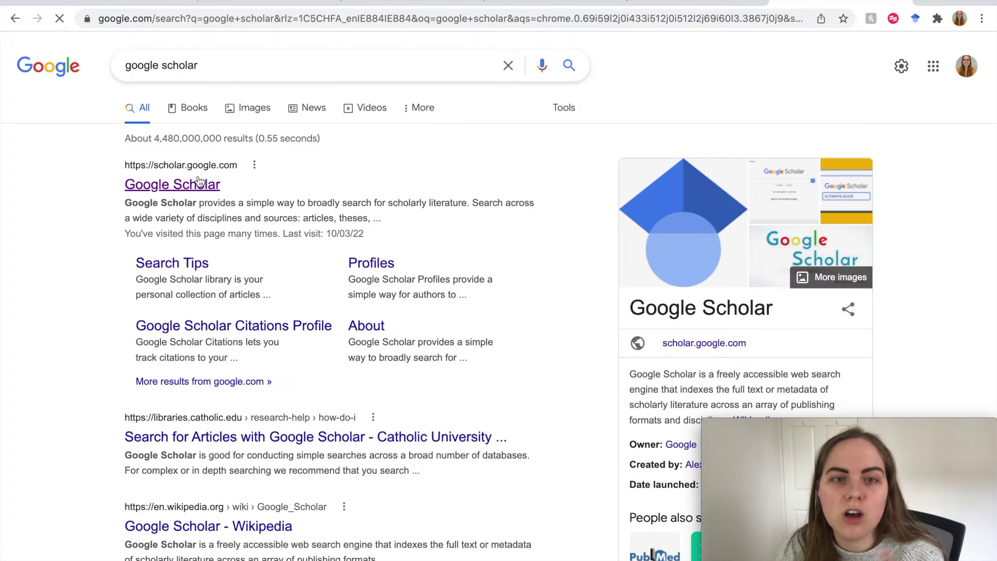
{"action": "type", "text": "c"}
{"action": "key", "text": "BackSpace"}
{"action": "key", "text": "Down"}
{"action": "key", "text": "Return"}
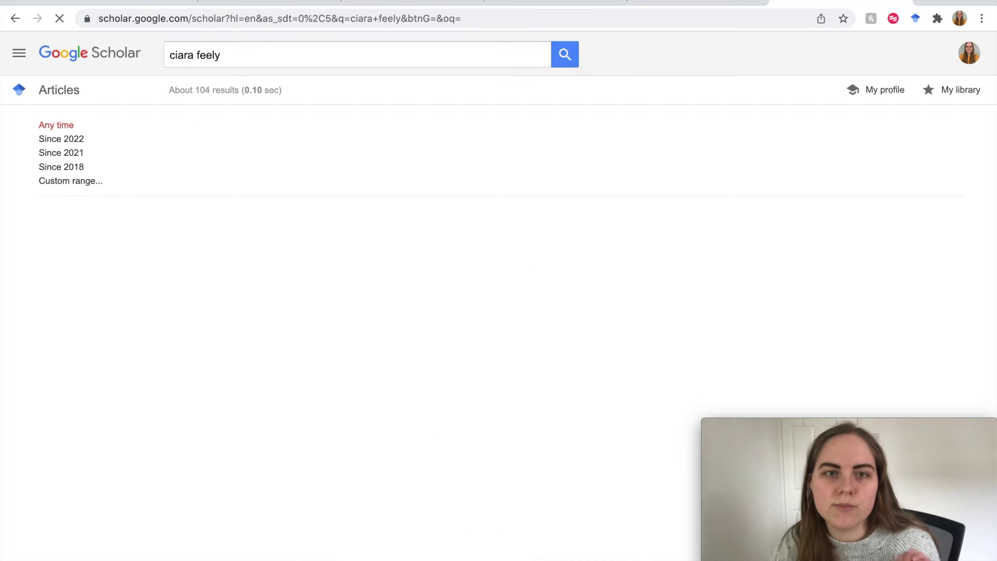
{"action": "scroll", "coordinate": [345, 220], "scroll_direction": "down", "scroll_amount": 1}
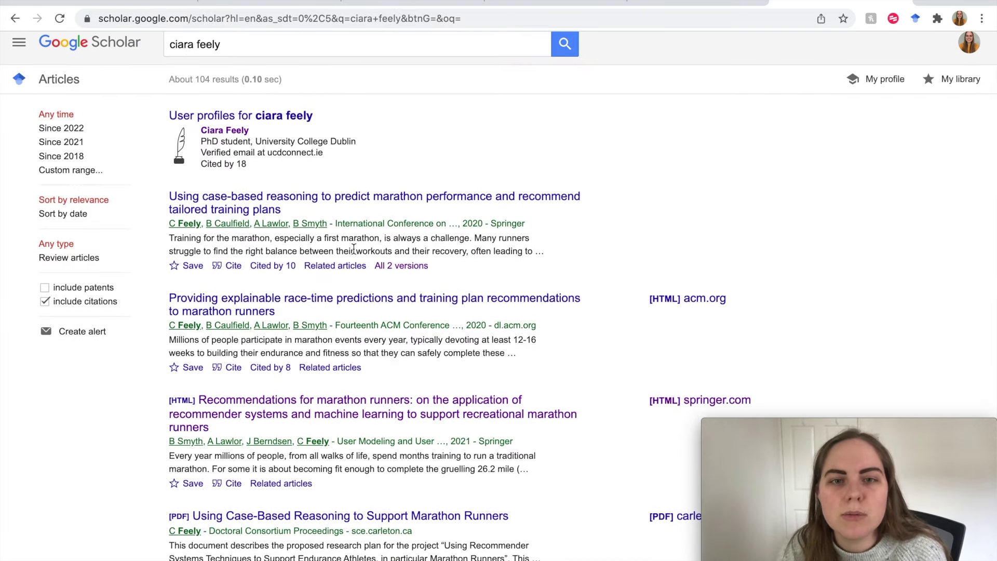
Open the BibTeX citation of "Using case-based reasoning to predict marathon performance and recommend tailored training plans" and copy the whole entry
{"action": "left_click", "coordinate": [234, 266]}
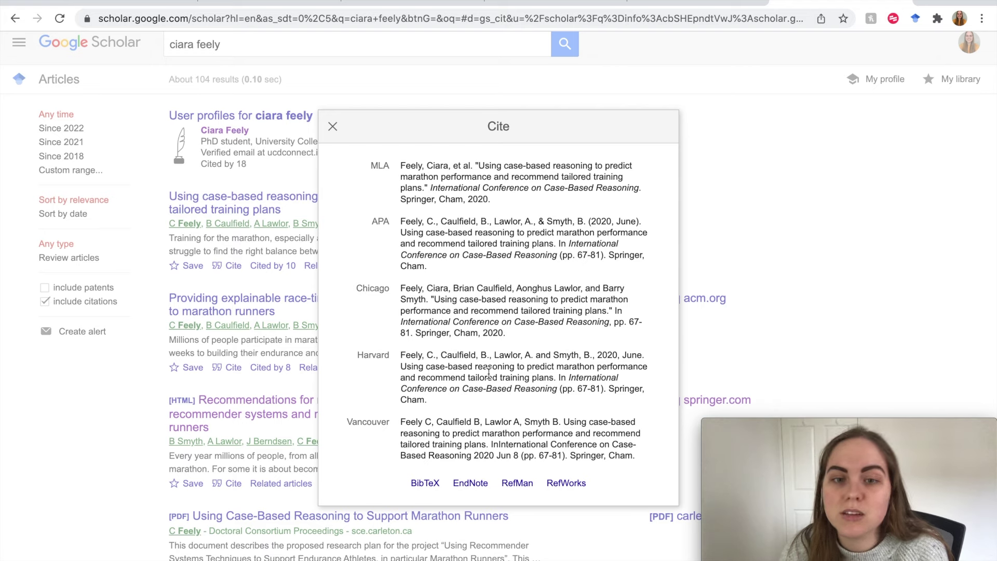
{"action": "left_click", "coordinate": [430, 485]}
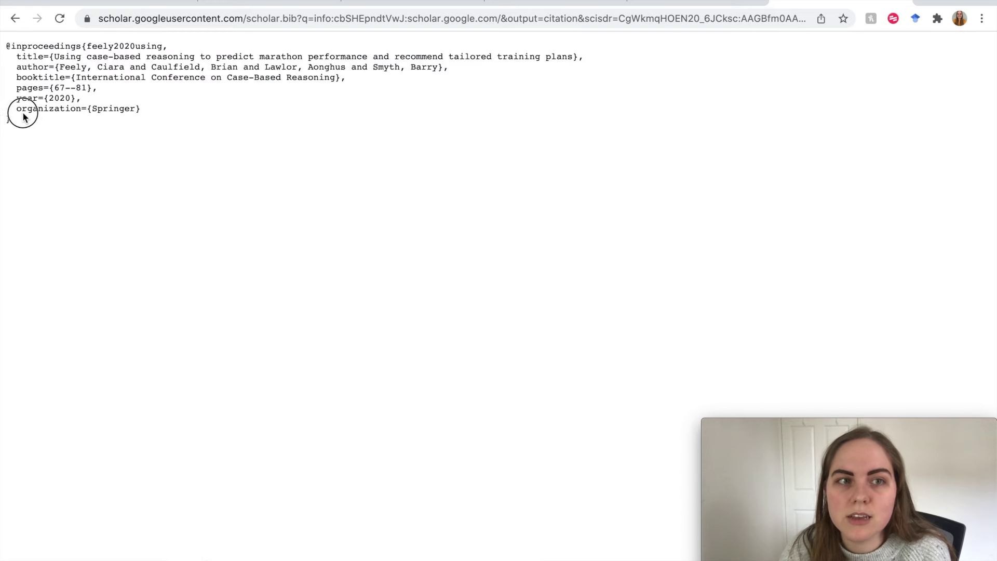
{"action": "left_click_drag", "start_coordinate": [22, 116], "coordinate": [6, 26]}
{"action": "key", "text": "ctrl+c"}
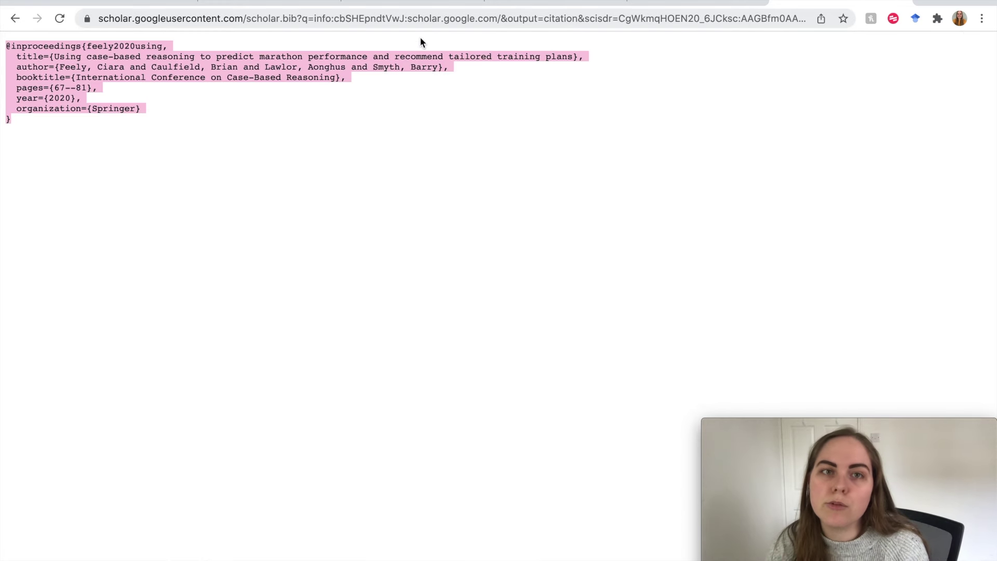
Return to Overleaf and paste the copied BibTeX entry into sample-base.bib directly below the %Entries comment
{"action": "left_click", "coordinate": [438, 6]}
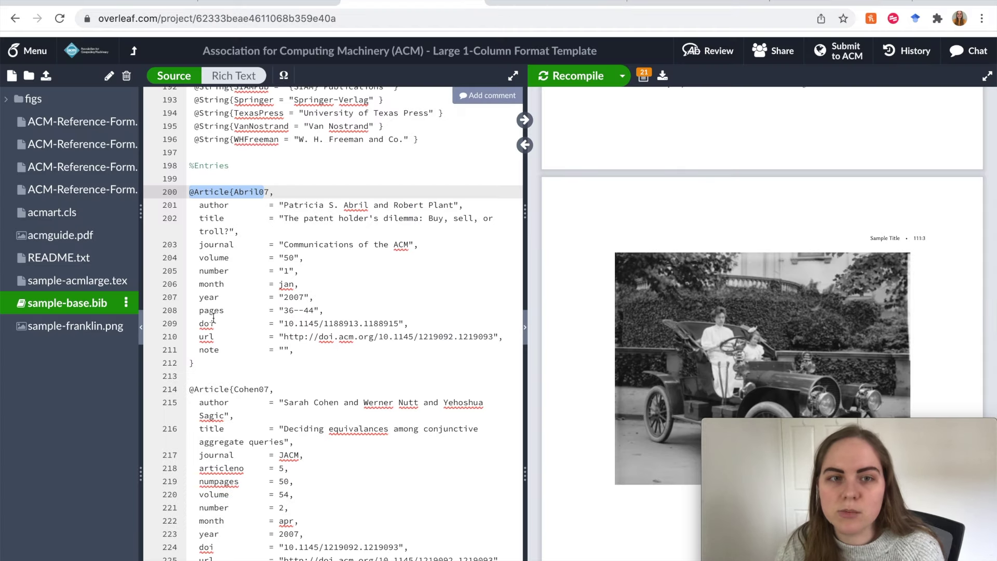
{"action": "left_click", "coordinate": [246, 165]}
{"action": "key", "text": "Return"}
{"action": "key", "text": "Return"}
{"action": "key", "text": "ctrl+v"}
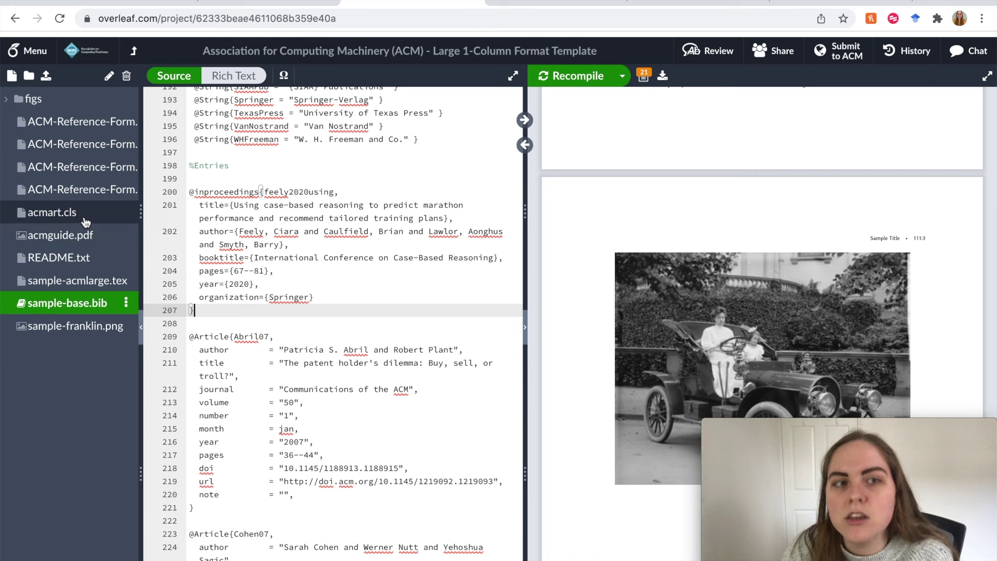
In sample-acmlarge.tex, add the text "This is commonly scene in the literature -- for example" on its own line under the Discussion section heading
{"action": "left_click", "coordinate": [73, 281]}
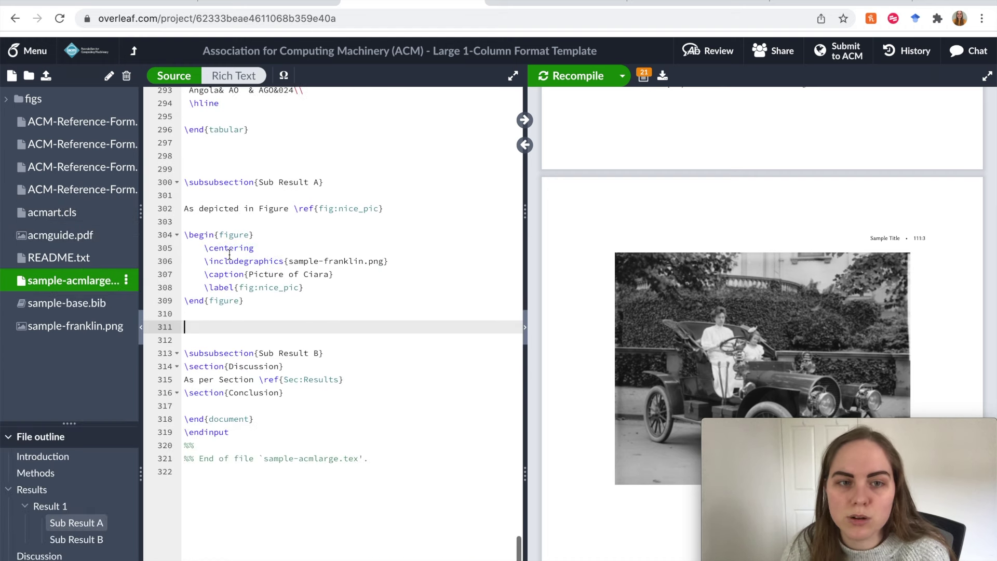
{"action": "scroll", "coordinate": [229, 254], "scroll_direction": "up", "scroll_amount": 1}
{"action": "scroll", "coordinate": [249, 291], "scroll_direction": "down", "scroll_amount": 3}
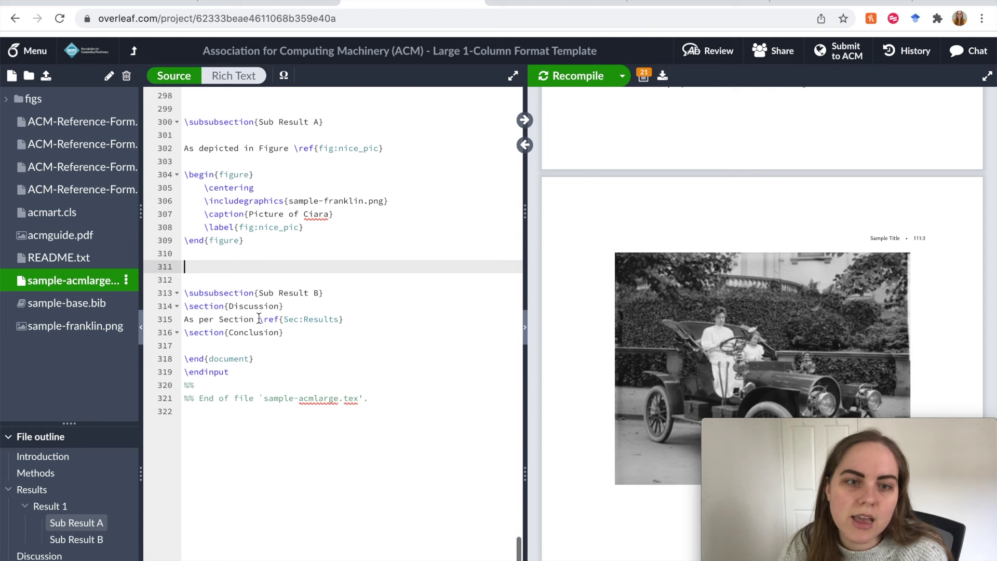
{"action": "left_click", "coordinate": [303, 306]}
{"action": "key", "text": "Return"}
{"action": "key", "text": "Return"}
{"action": "key", "text": "Return"}
{"action": "key", "text": "Up"}
{"action": "type", "text": "This is commonly scene in the literature --"}
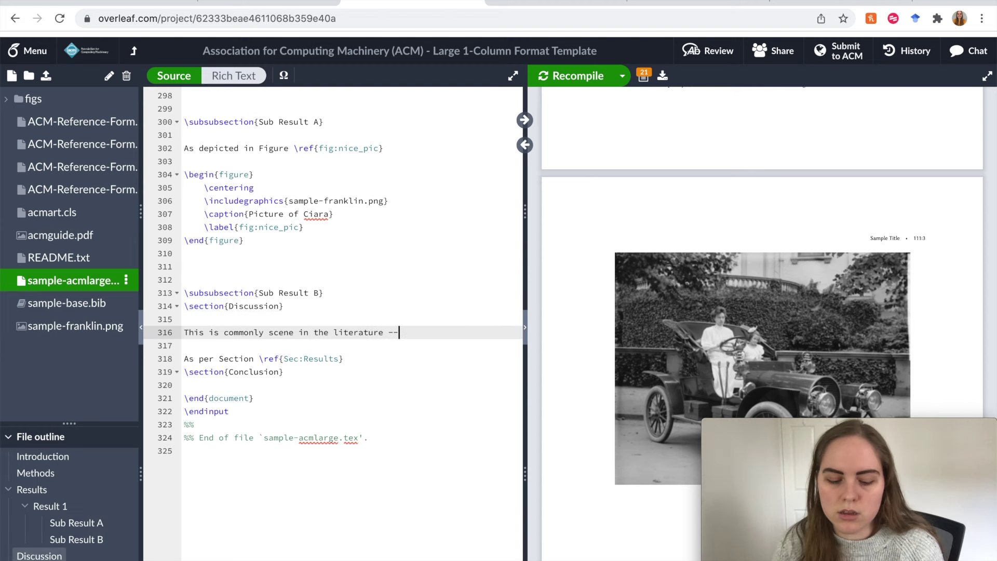
{"action": "type", "text": " for example "}
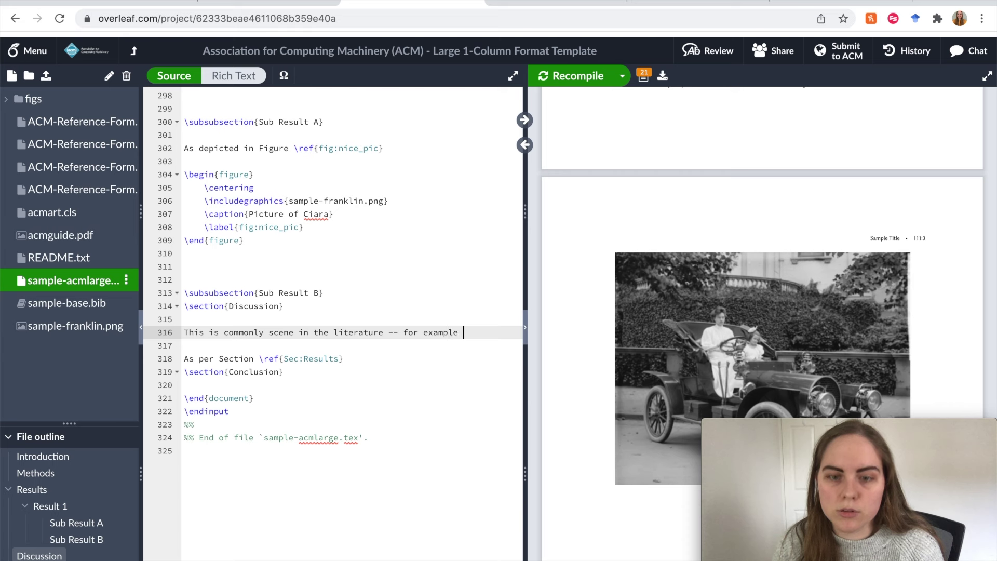
End the new Discussion sentence with the citation \cite{Ablamowicz07} and a full stop
{"action": "type", "text": "\\cite{"}
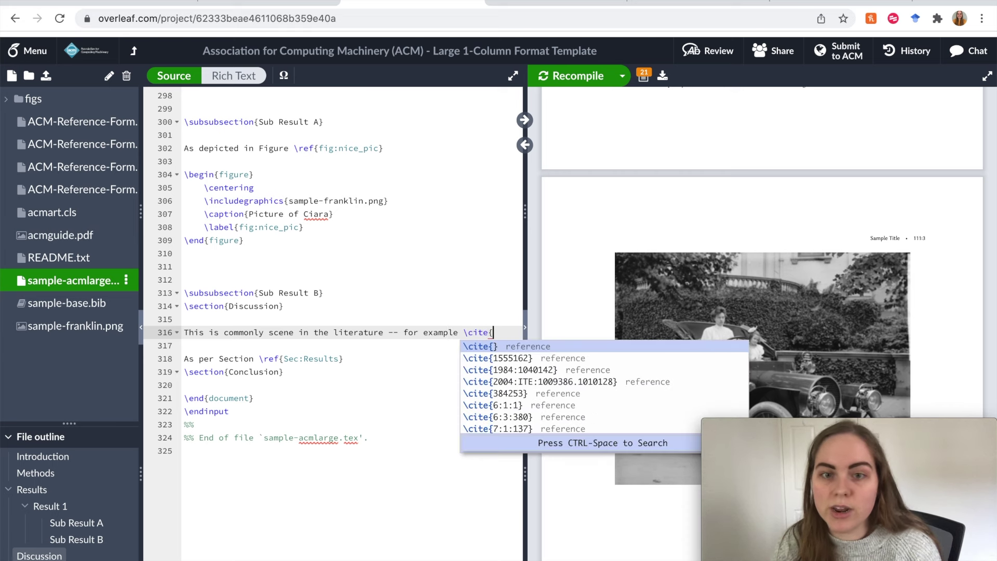
{"action": "type", "text": "fee"}
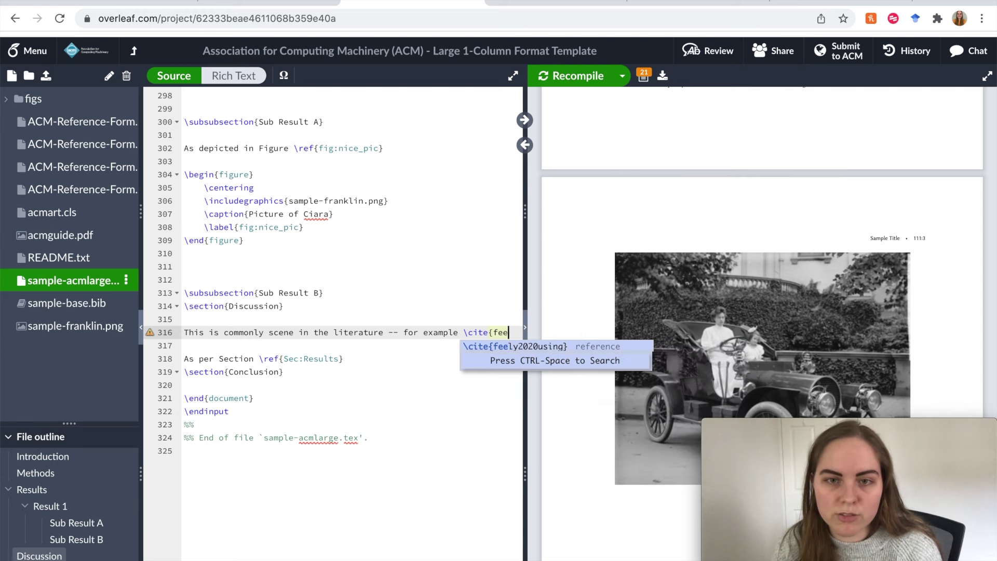
{"action": "type", "text": "l"}
{"action": "key", "text": "Return"}
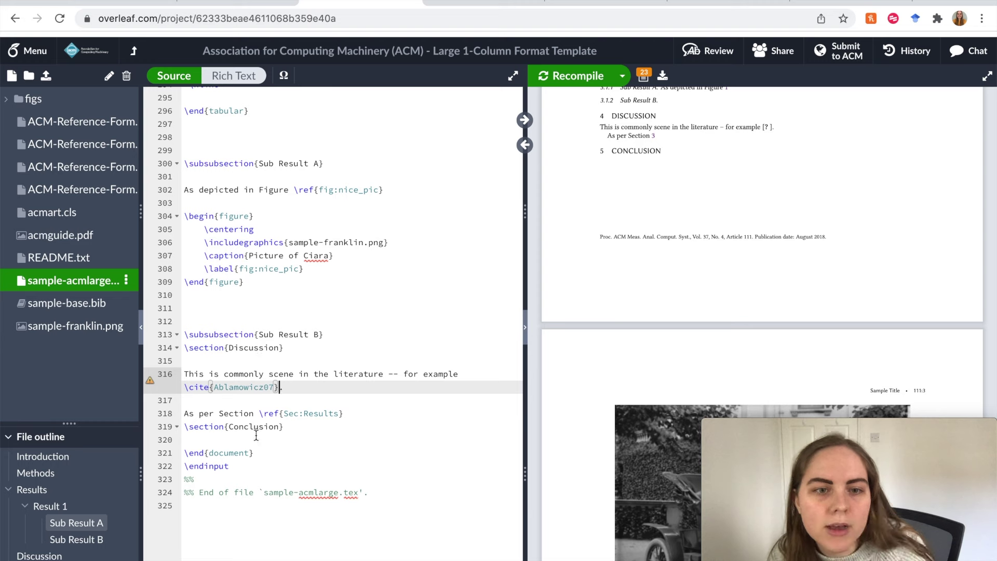
Below the Conclusion heading, add \bibliographystyle{ACM-Reference-Format} and \bibliography{sample-base} on separate lines, and recompile the document
{"action": "left_click", "coordinate": [320, 425]}
{"action": "key", "text": "Return"}
{"action": "key", "text": "Return"}
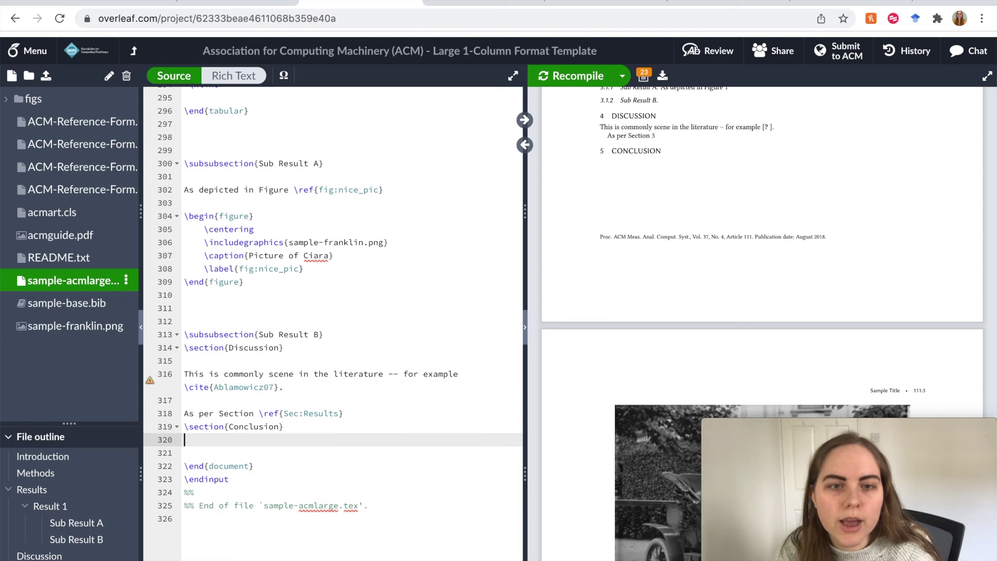
{"action": "type", "text": "\\bibliographystyle{ACM-Reference-Format} \\bibliography{sample-base}"}
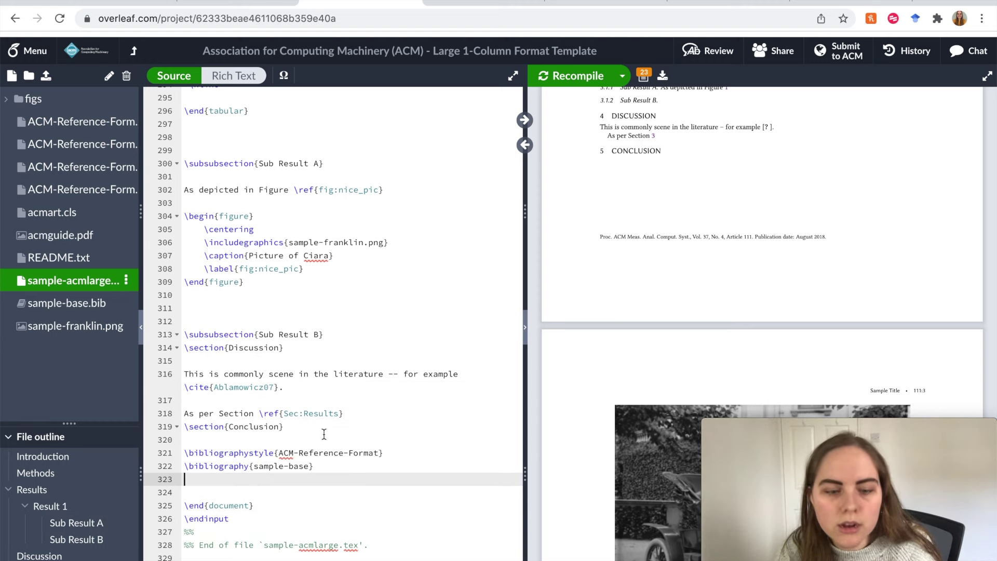
{"action": "key", "text": "ctrl+s"}
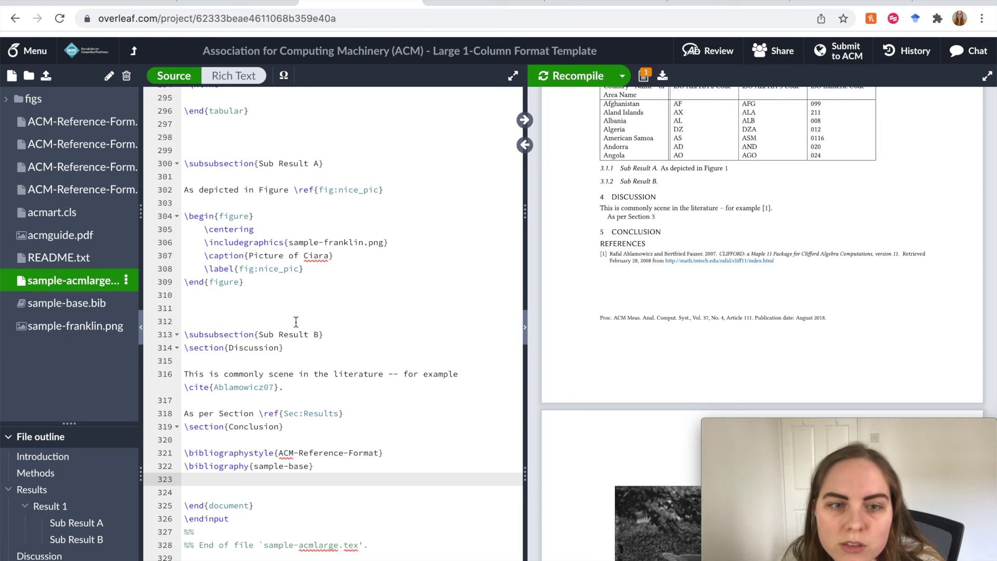
Add the marathon paper's key as a second reference after Ablamowicz07 in the Discussion citation, and recompile the document
{"action": "scroll", "coordinate": [296, 322], "scroll_direction": "down", "scroll_amount": 2}
{"action": "left_click", "coordinate": [275, 329]}
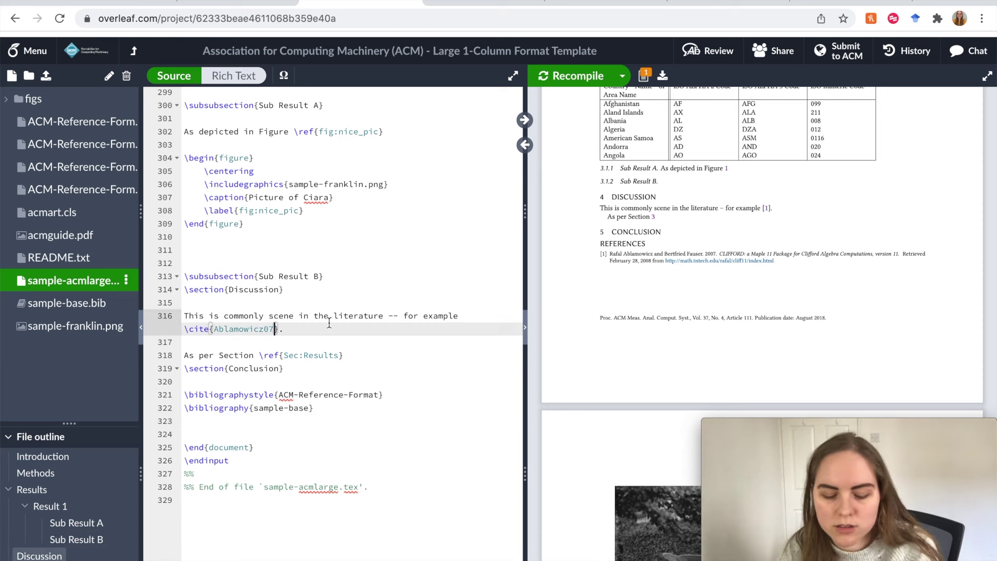
{"action": "type", "text": ", fee"}
{"action": "key", "text": "Return"}
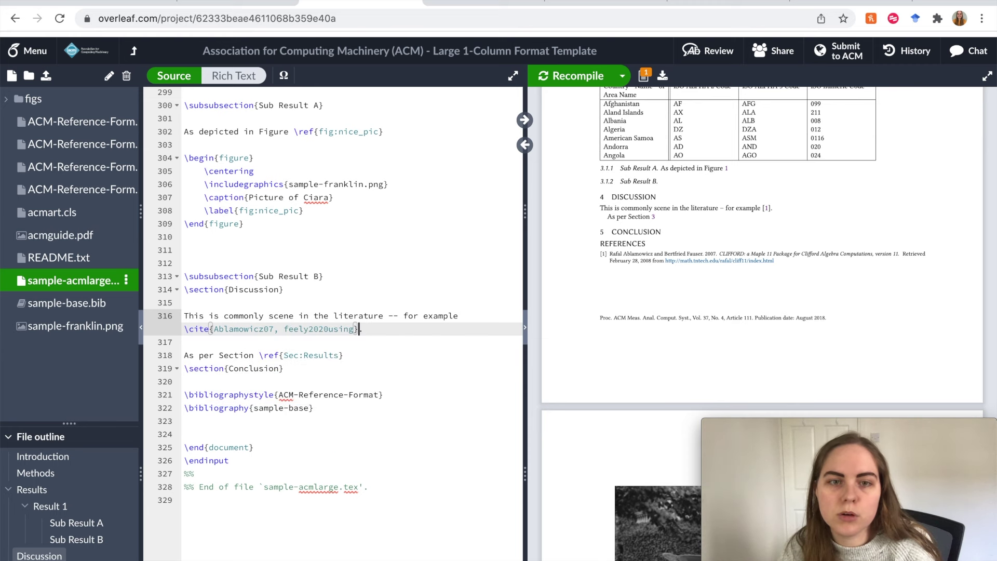
{"action": "key", "text": "ctrl+s"}
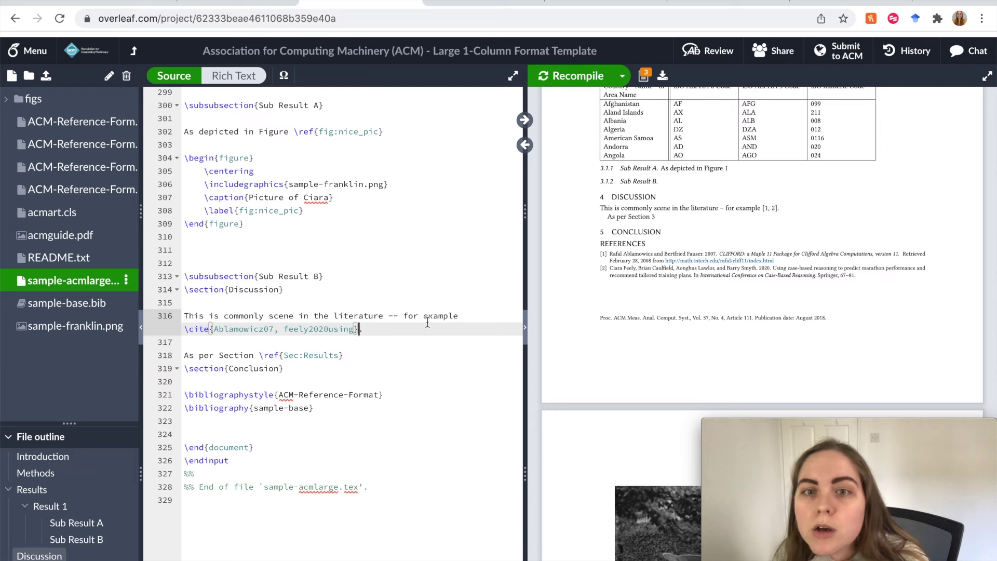
{"action": "left_click", "coordinate": [346, 344]}
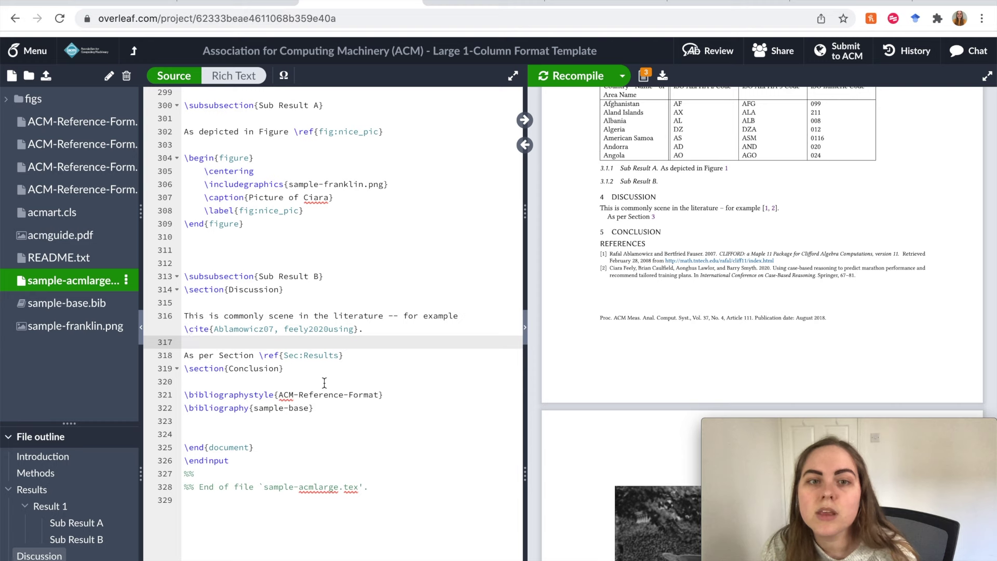
{"action": "left_click_drag", "start_coordinate": [285, 331], "coordinate": [356, 332]}
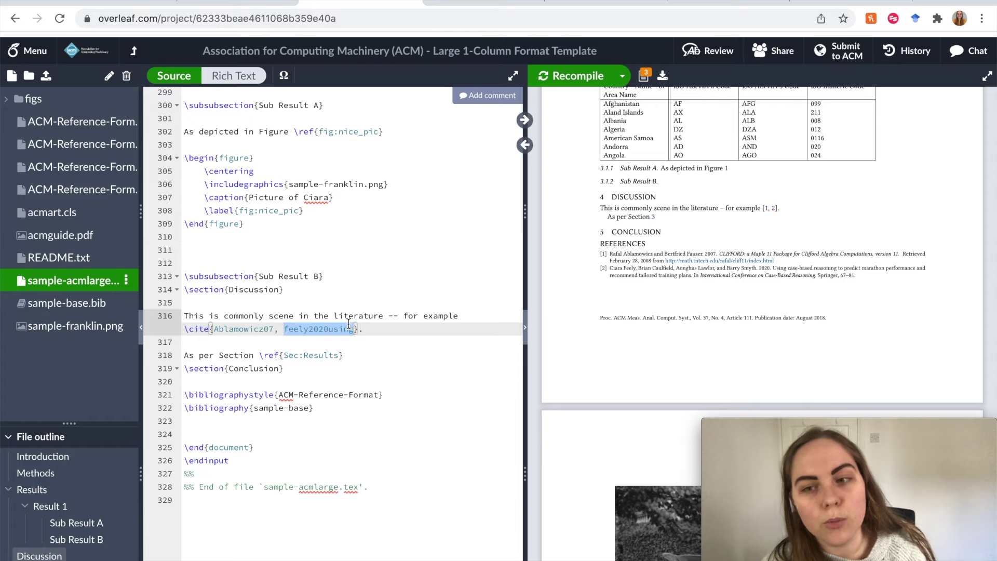
{"action": "scroll", "coordinate": [439, 224], "scroll_direction": "up", "scroll_amount": 20}
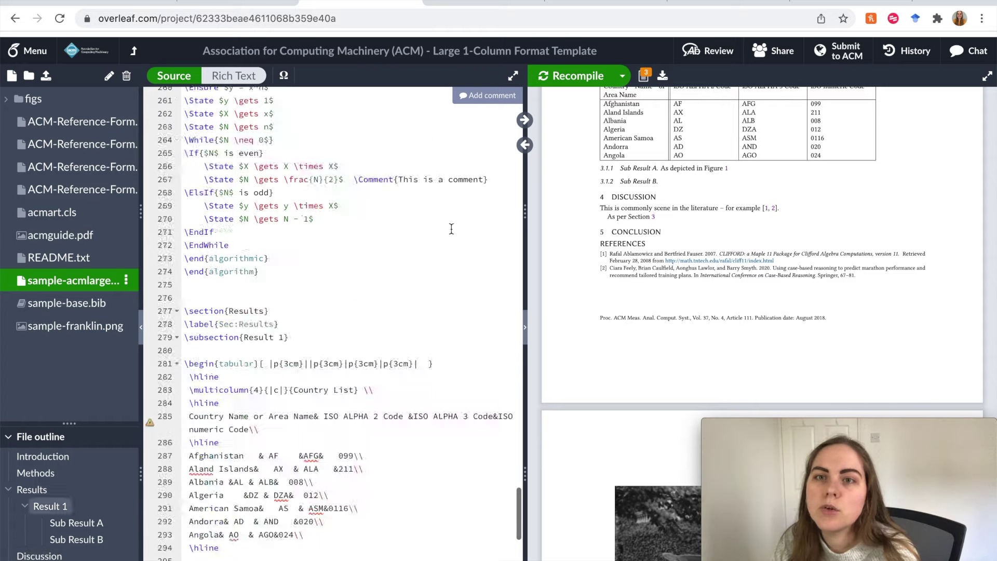
{"action": "scroll", "coordinate": [439, 224], "scroll_direction": "up", "scroll_amount": 20}
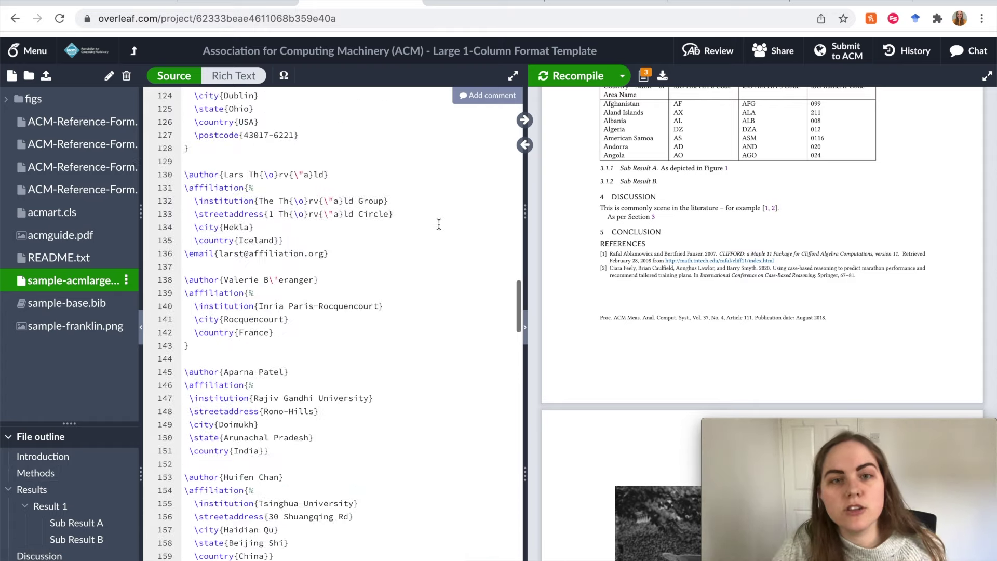
Examine the project's sharing settings and the collaborator permission choices, and leave them without inviting anyone
{"action": "left_click", "coordinate": [773, 50]}
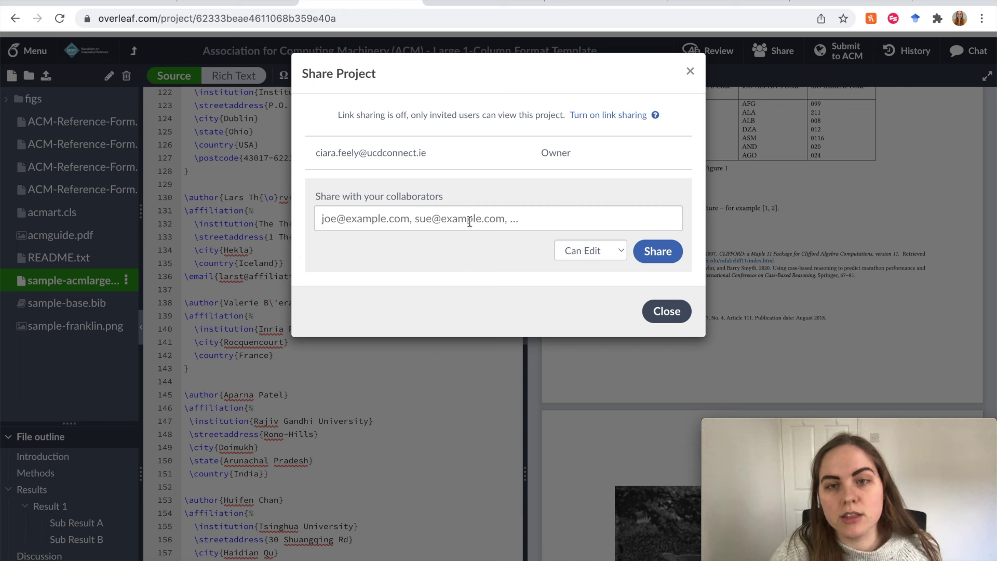
{"action": "left_click", "coordinate": [579, 256]}
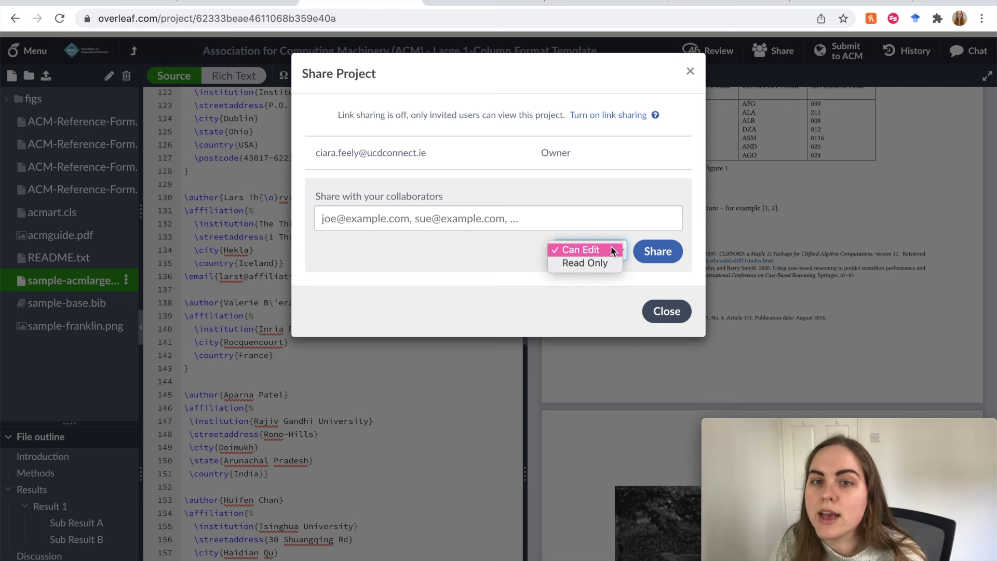
{"action": "left_click", "coordinate": [504, 200]}
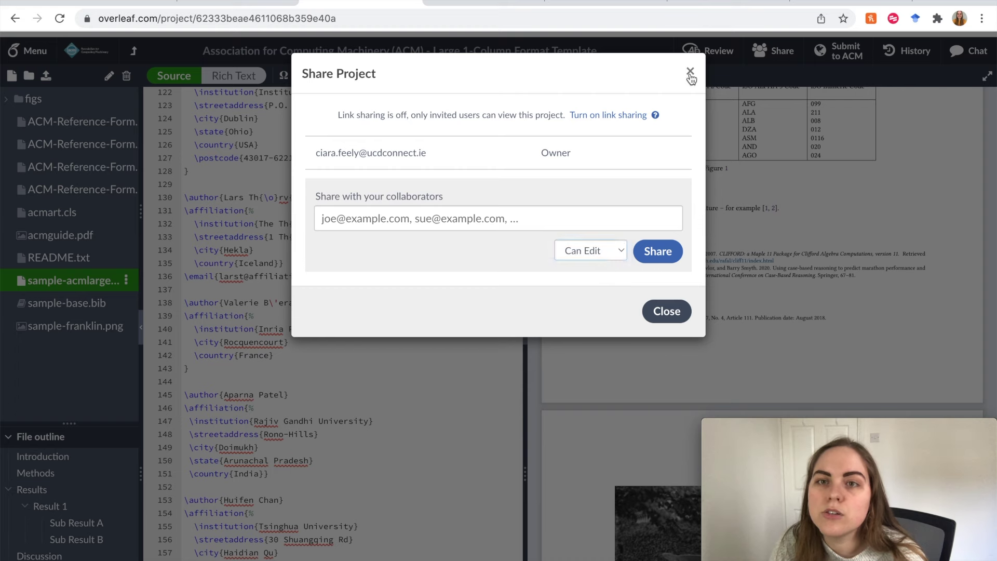
{"action": "left_click", "coordinate": [690, 72]}
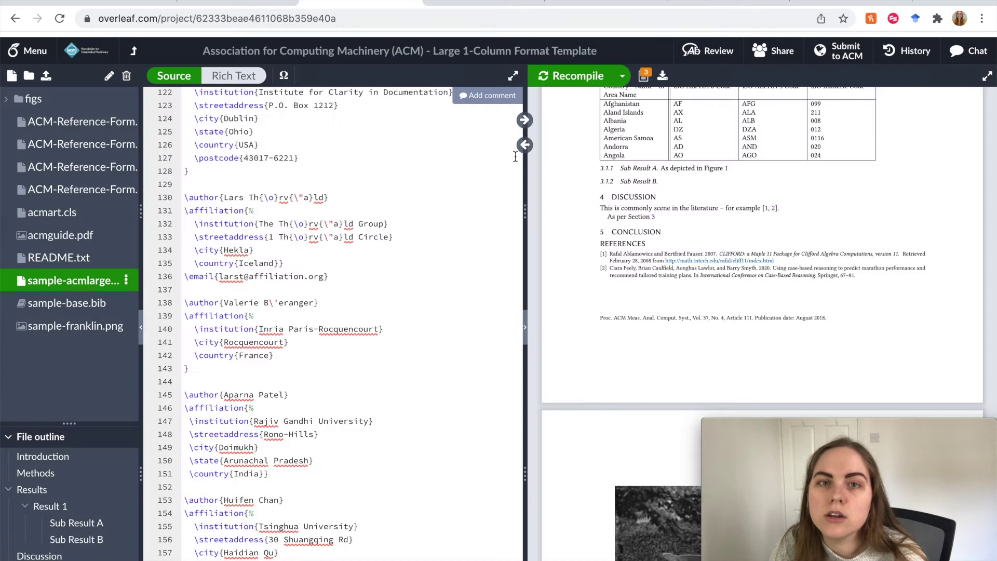
Start a comment on the selected citation key and examine the review panel with its track changes options
{"action": "left_click", "coordinate": [503, 98]}
{"action": "left_click", "coordinate": [504, 98]}
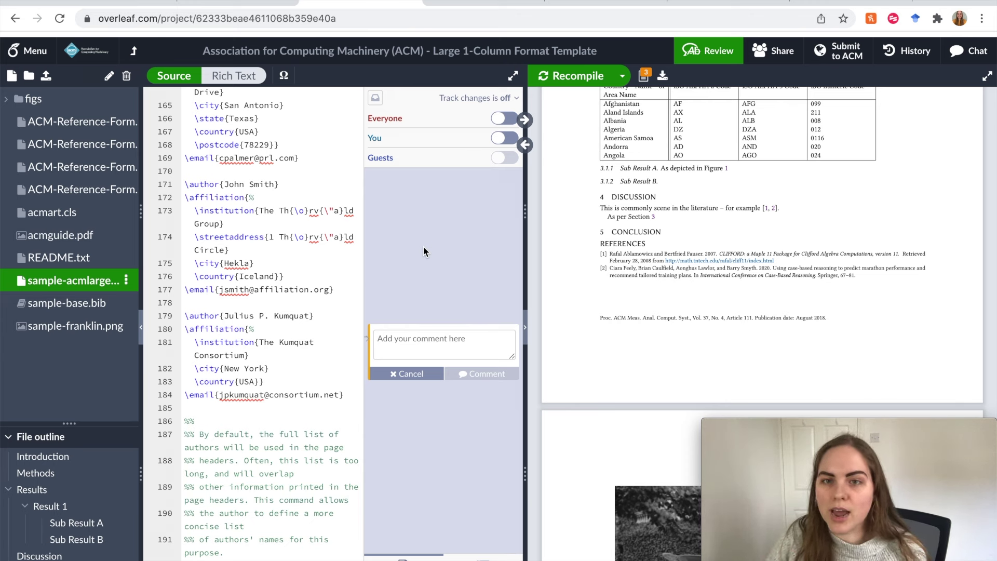
{"action": "left_click", "coordinate": [719, 51]}
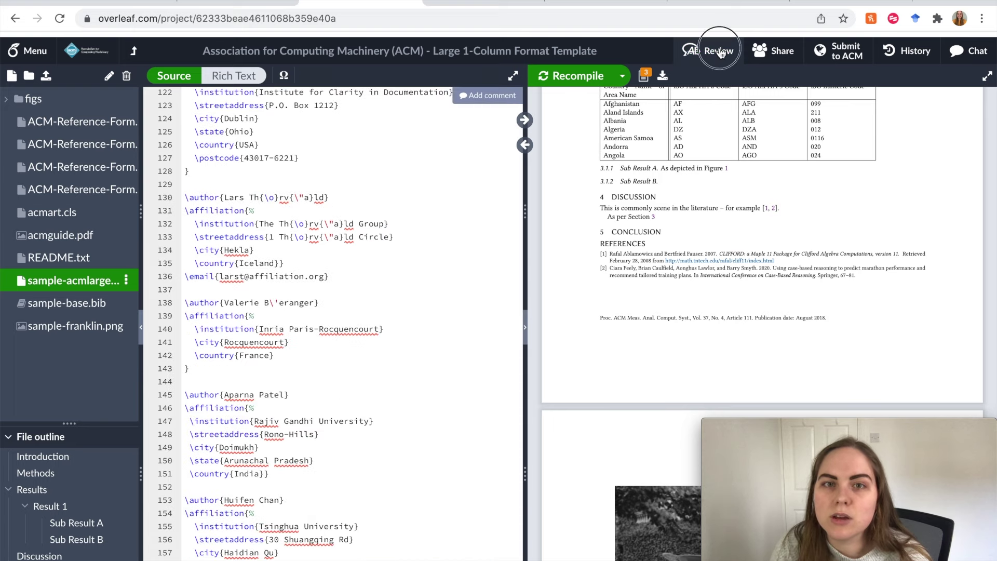
{"action": "left_click", "coordinate": [719, 51]}
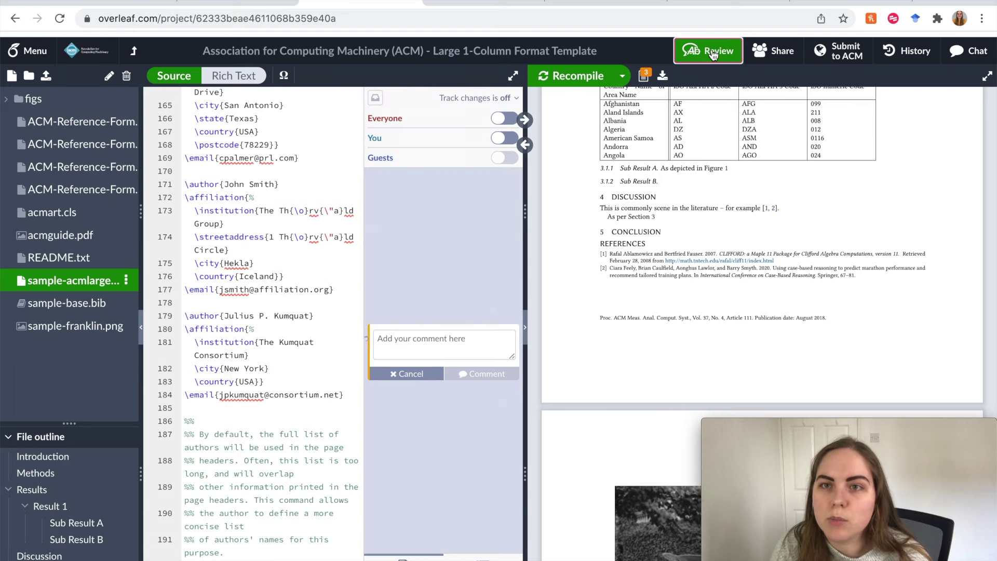